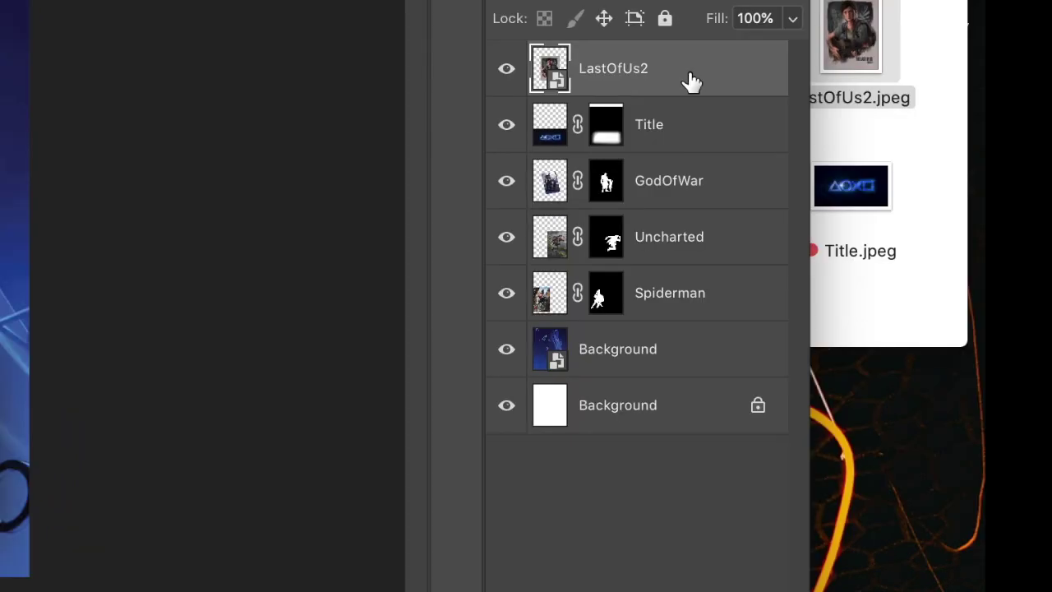
- Convert the LastOfUs2 smart object to layers, retaining its applied transforms
{"action": "right_click", "coordinate": [696, 129]}
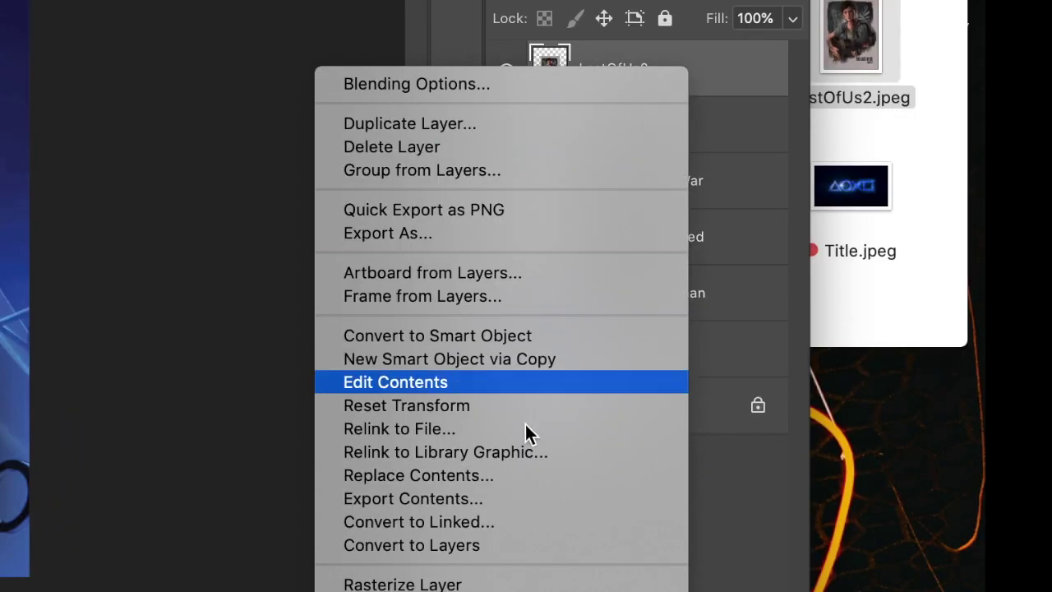
{"action": "left_click", "coordinate": [487, 557]}
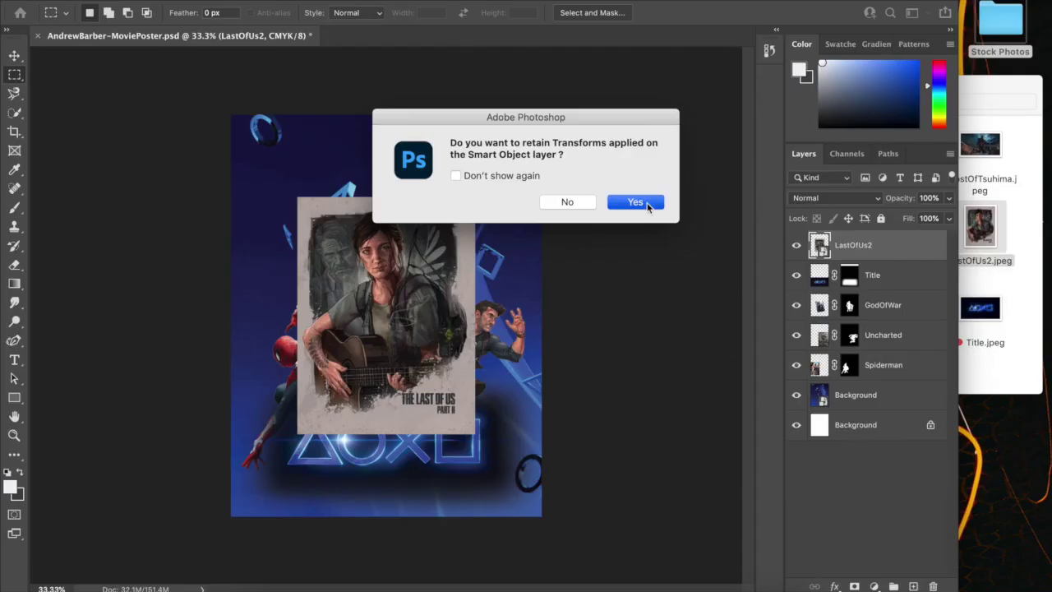
{"action": "left_click", "coordinate": [646, 204]}
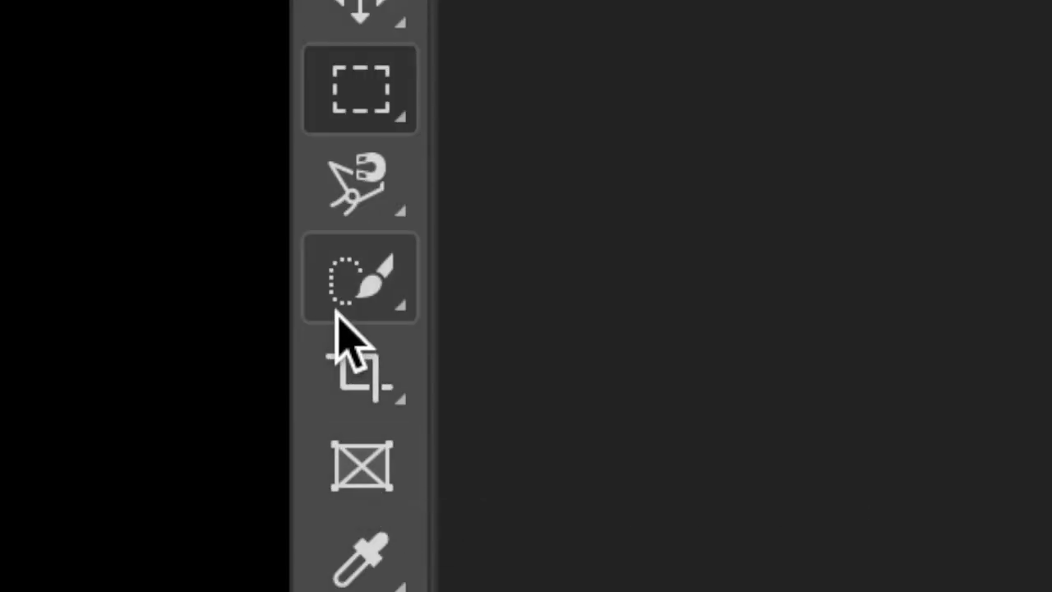
- Select the guitar player on the LastOfUs2 layer with Select Subject and open the selection in Select and Mask
{"action": "left_click", "coordinate": [11, 118]}
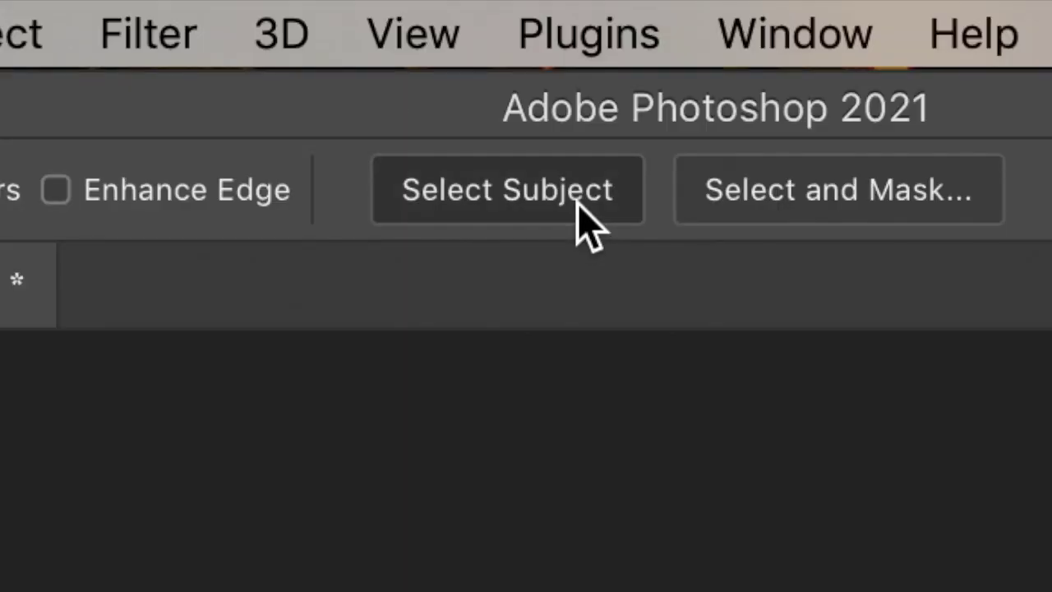
{"action": "left_click", "coordinate": [577, 202]}
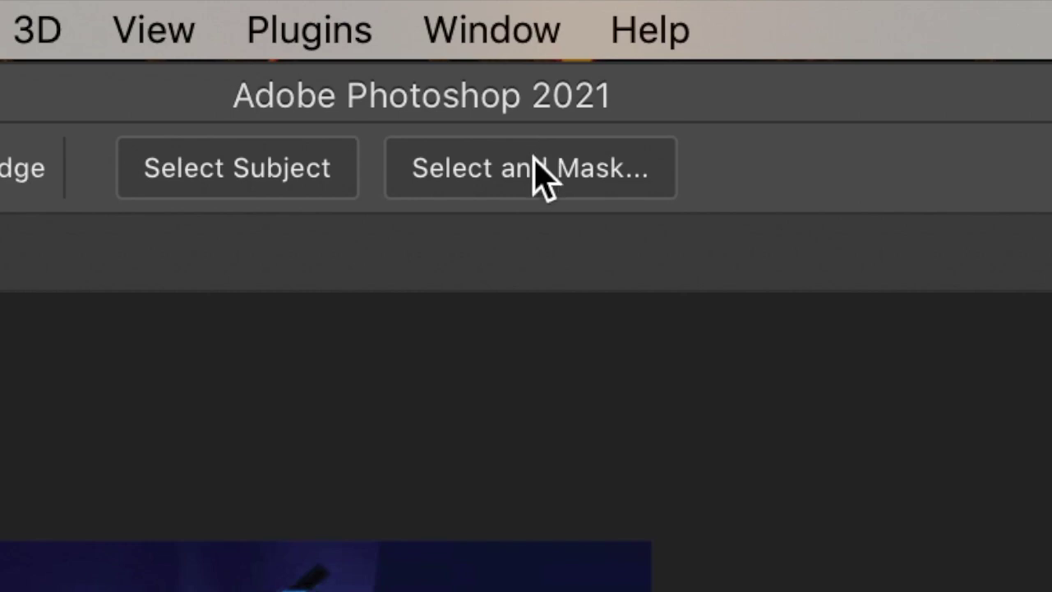
{"action": "left_click", "coordinate": [539, 177]}
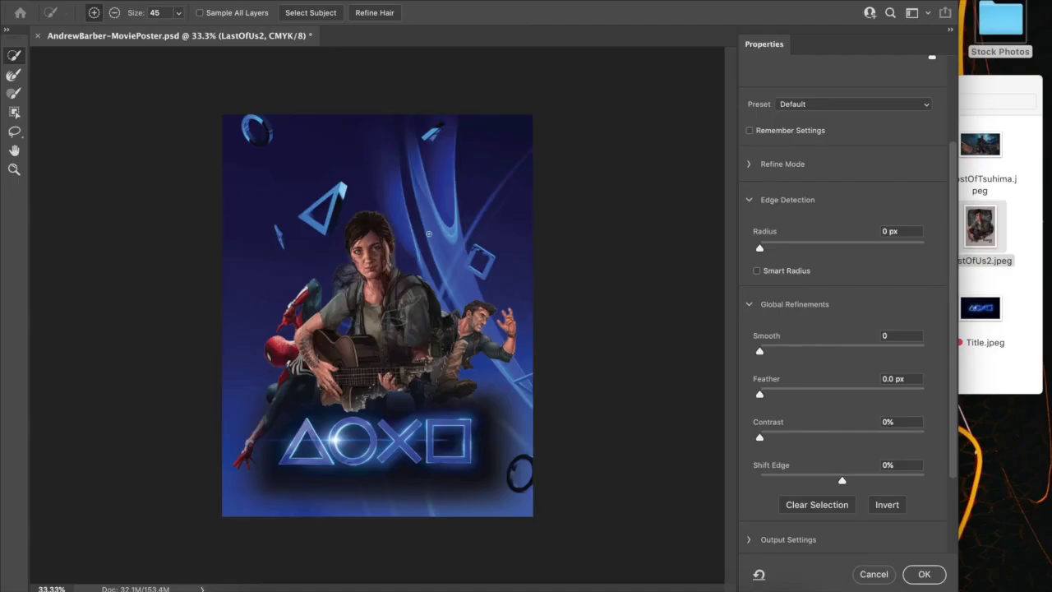
- Set the selection's global refinements to Smooth 20 and Feather 2.3 px
{"action": "key", "text": "super+plus"}
{"action": "key", "text": "super+plus"}
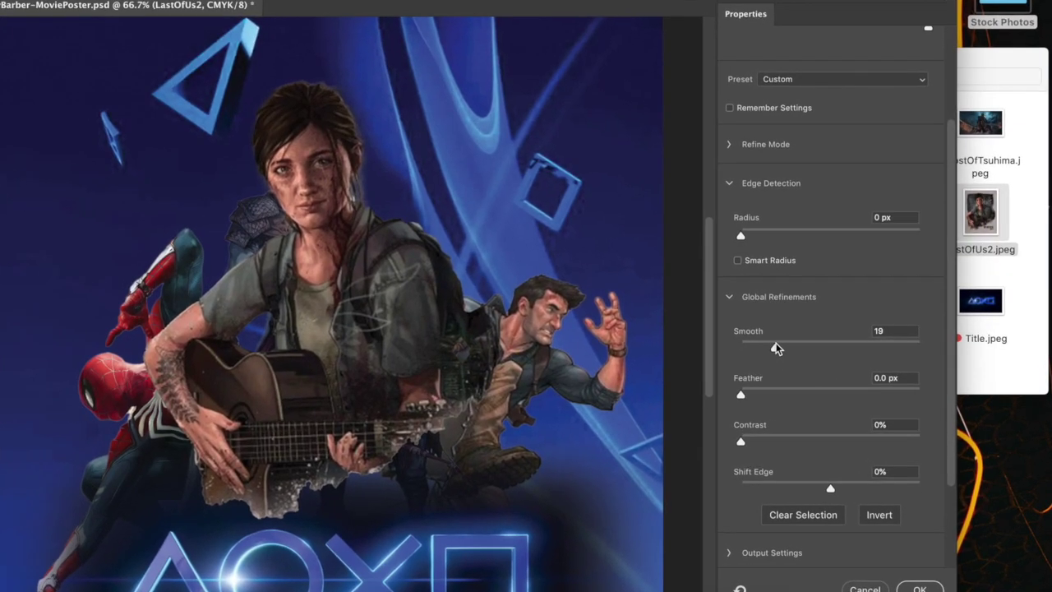
{"action": "left_click_drag", "start_coordinate": [775, 349], "coordinate": [787, 350]}
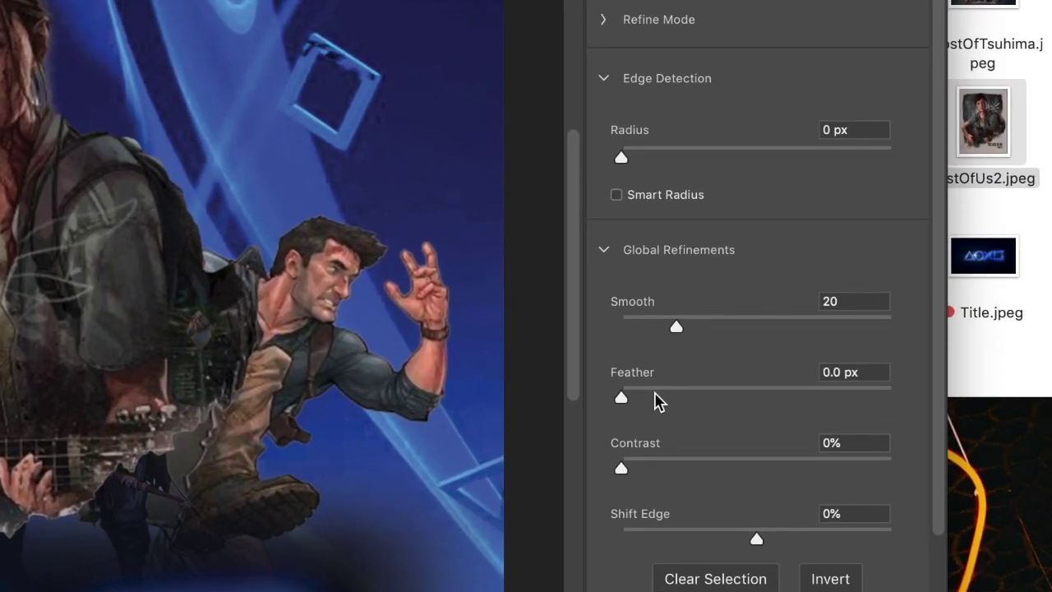
{"action": "left_click_drag", "start_coordinate": [693, 399], "coordinate": [690, 396]}
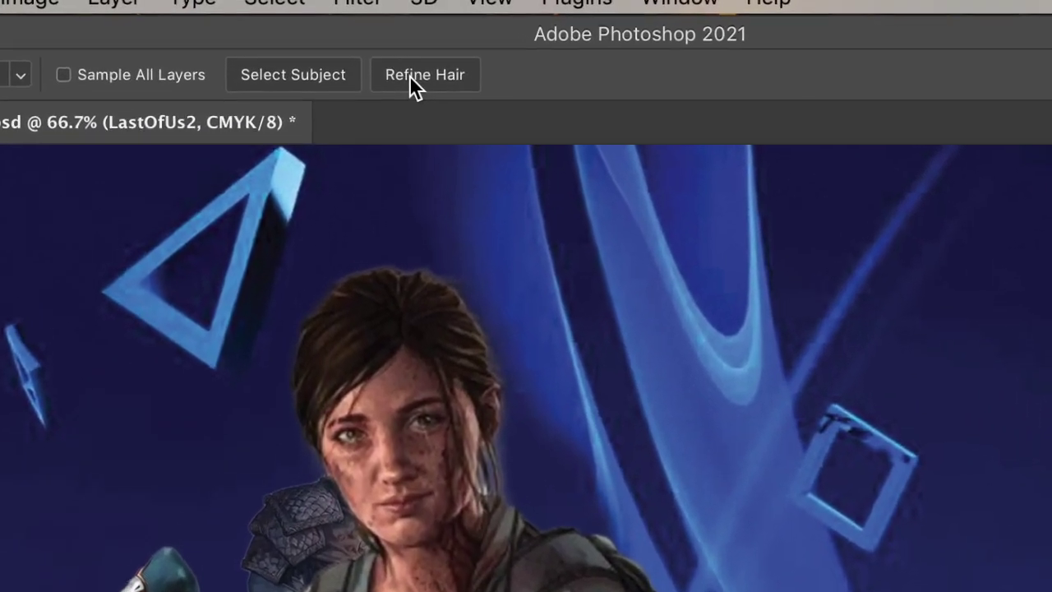
- Apply Refine Hair and clean up the selection edge beside the figure's hair and neck, accepting the refined selection
{"action": "left_click", "coordinate": [410, 75]}
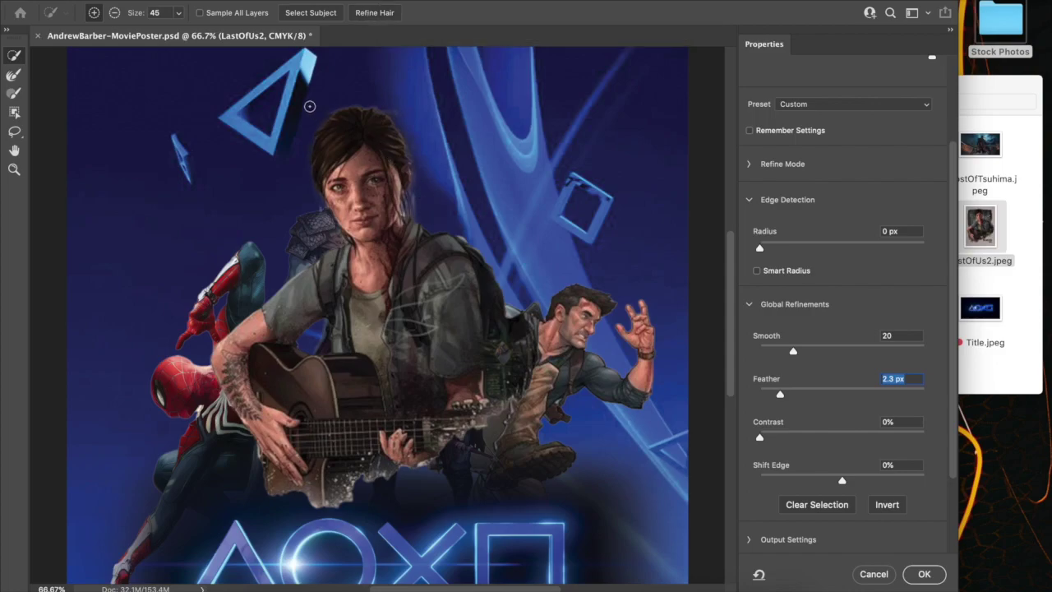
{"action": "left_click", "coordinate": [114, 13]}
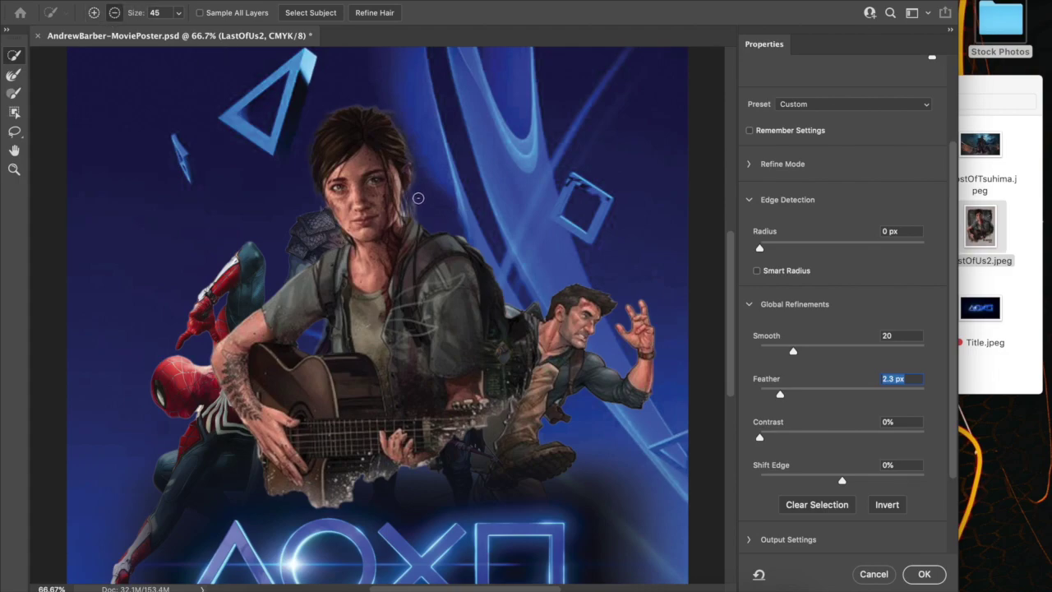
{"action": "left_click_drag", "start_coordinate": [418, 198], "coordinate": [418, 209]}
{"action": "left_click", "coordinate": [91, 14]}
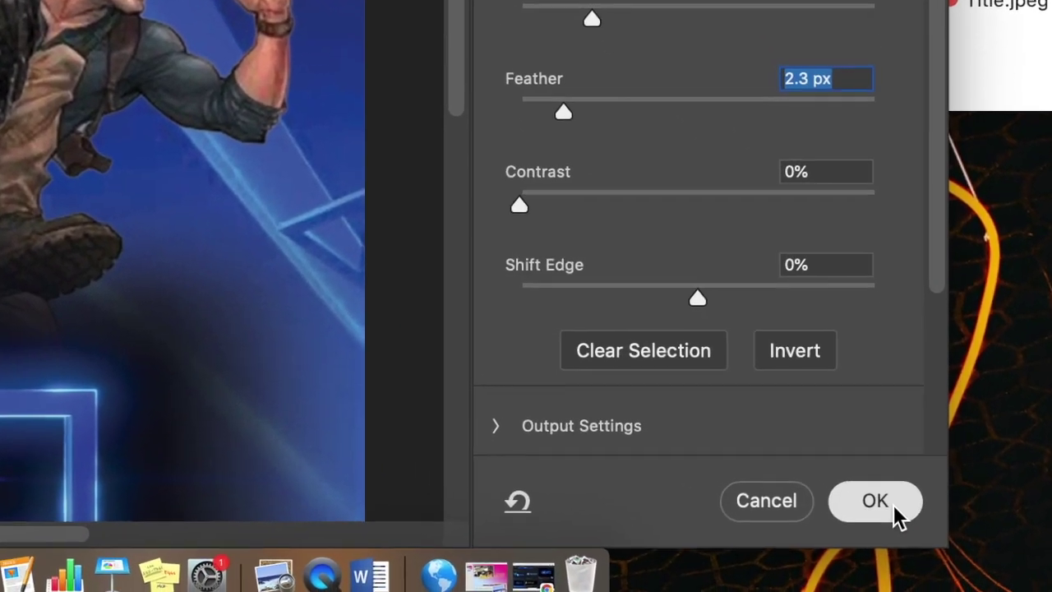
{"action": "left_click", "coordinate": [912, 541]}
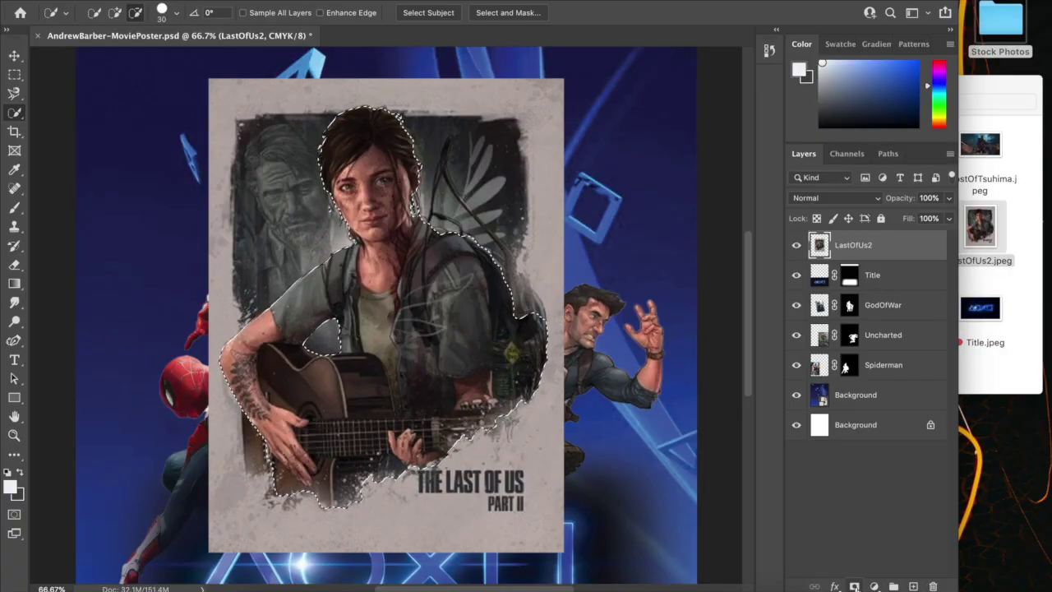
- Add a layer mask from the selection to LastOfUs2 and move the layer directly beneath Spiderman
{"action": "left_click", "coordinate": [855, 586]}
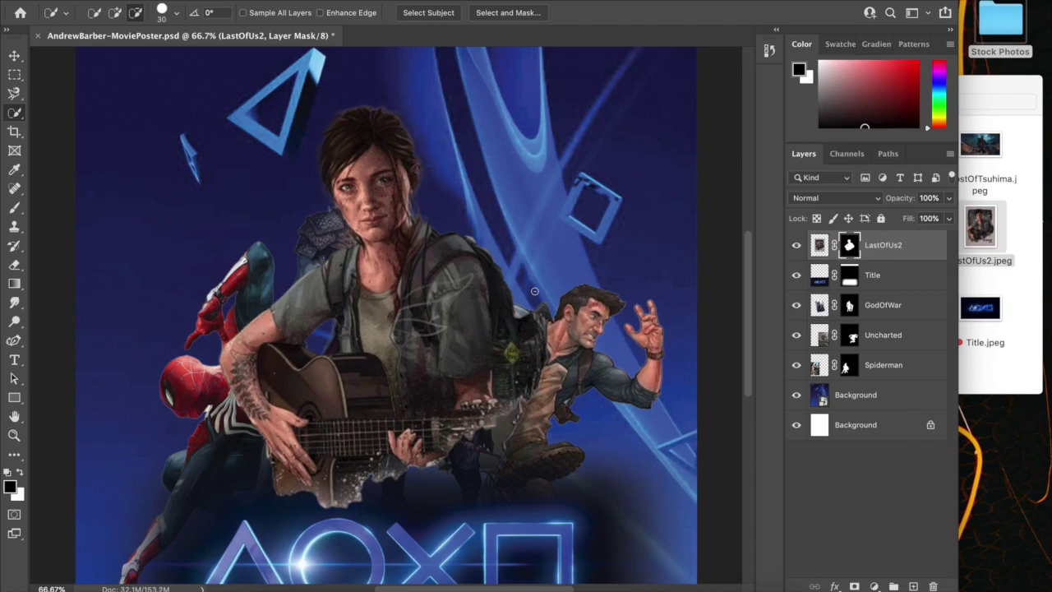
{"action": "key", "text": "super+minus"}
{"action": "key", "text": "super+minus"}
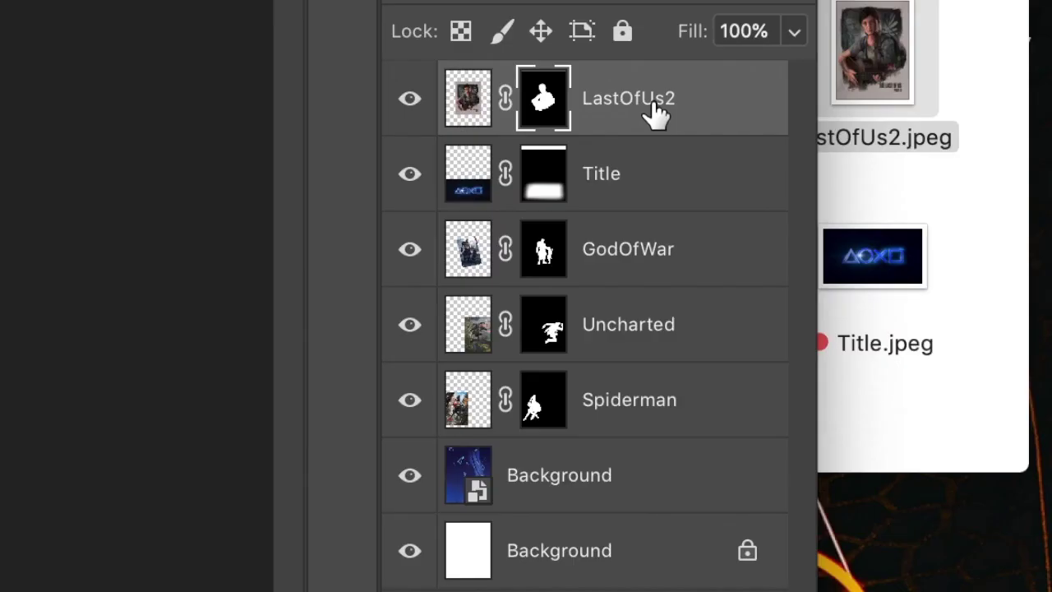
{"action": "left_click_drag", "start_coordinate": [894, 255], "coordinate": [890, 262]}
{"action": "left_click_drag", "start_coordinate": [644, 140], "coordinate": [641, 425]}
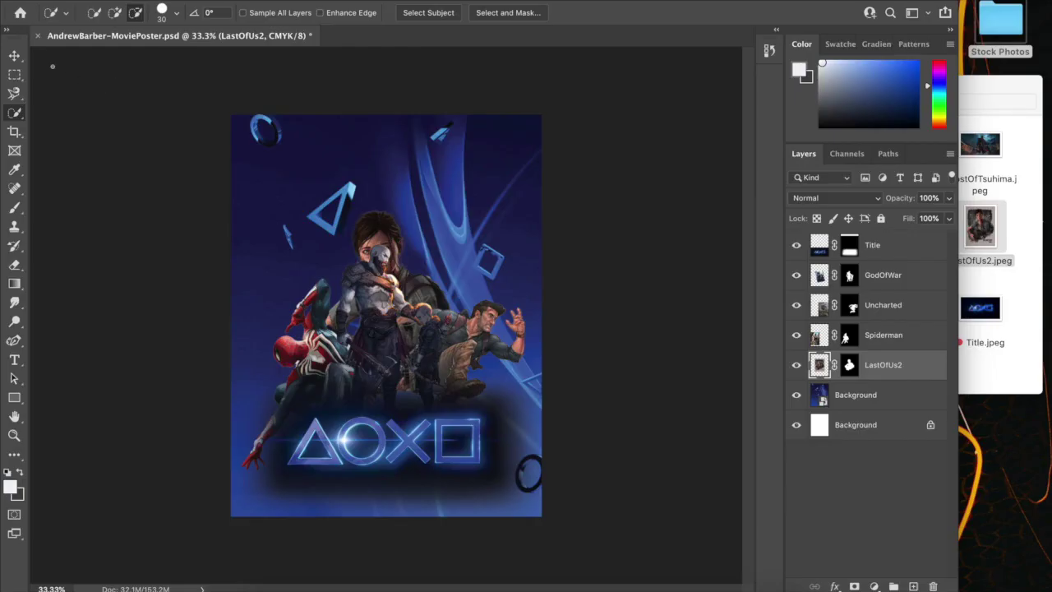
- Move the LastOfUs2 figure up and to the left behind Spiderman and scale it proportionally to 72.77%
{"action": "left_click", "coordinate": [15, 56]}
{"action": "left_click_drag", "start_coordinate": [368, 238], "coordinate": [318, 216]}
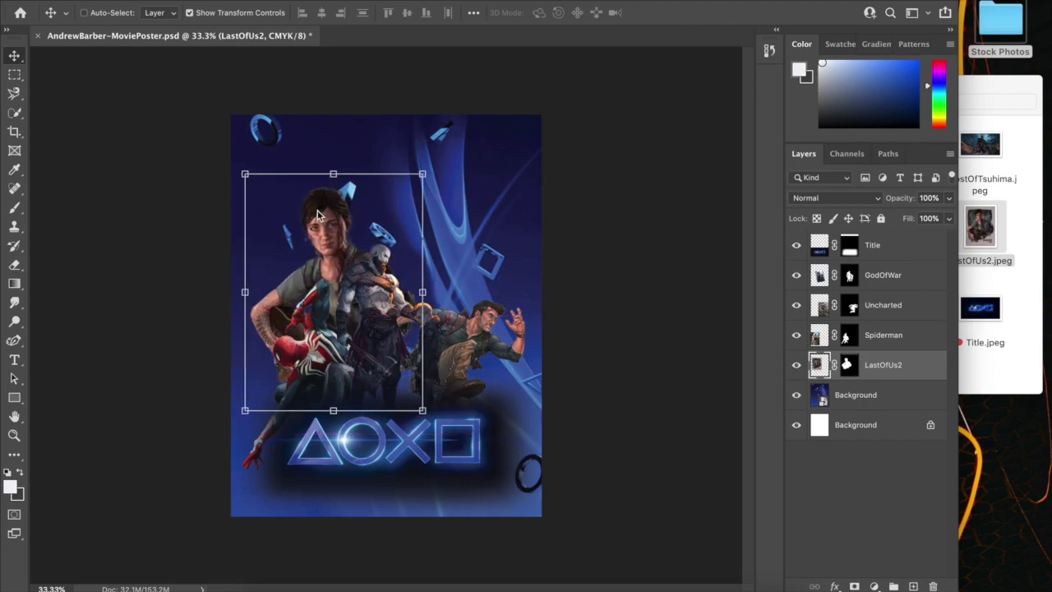
{"action": "left_click_drag", "start_coordinate": [417, 179], "coordinate": [349, 229]}
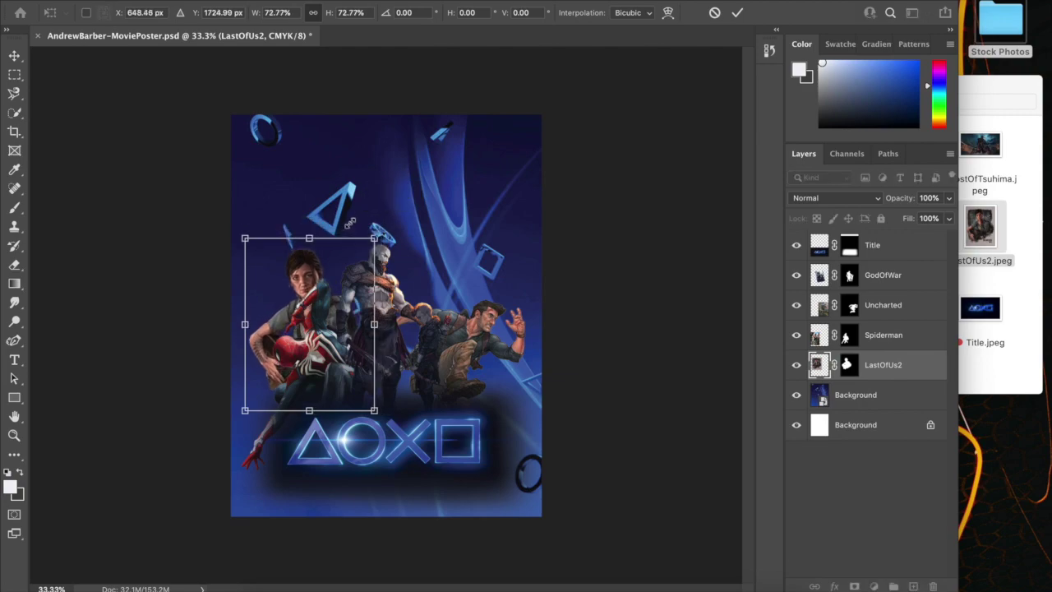
- Raise the scaled LastOfUs2 figure so its head and shoulders sit above Spiderman, and apply the transform
{"action": "left_click_drag", "start_coordinate": [281, 323], "coordinate": [286, 294]}
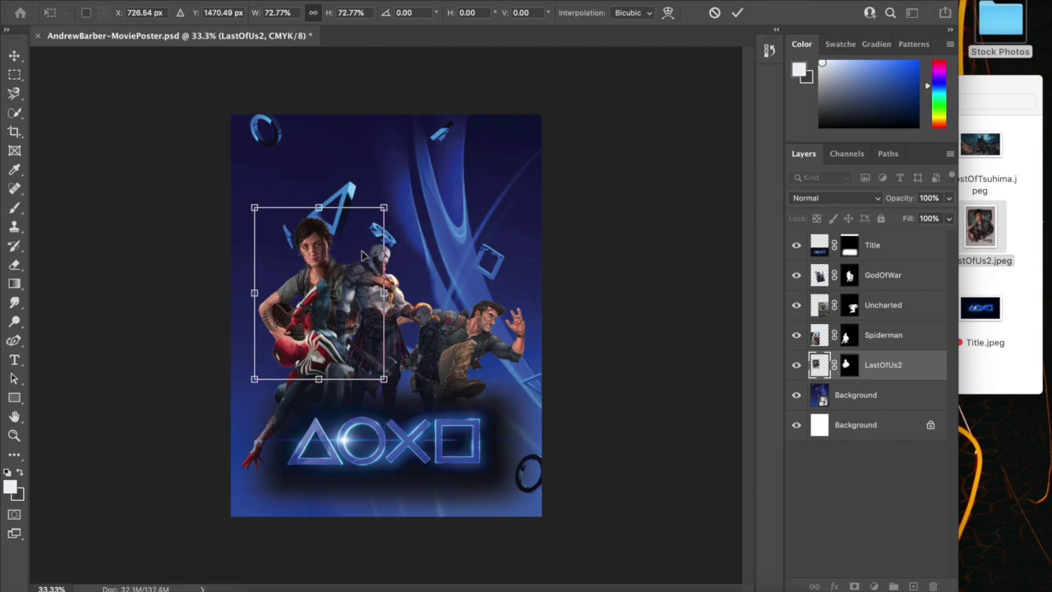
{"action": "mouse_move", "coordinate": [319, 256]}
{"action": "left_mouse_down"}
{"action": "mouse_move", "coordinate": [301, 256]}
{"action": "mouse_move", "coordinate": [319, 255]}
{"action": "left_mouse_up"}
{"action": "key", "text": "Up"}
{"action": "key", "text": "Up"}
{"action": "key", "text": "Up"}
{"action": "key", "text": "Up"}
{"action": "key", "text": "Up"}
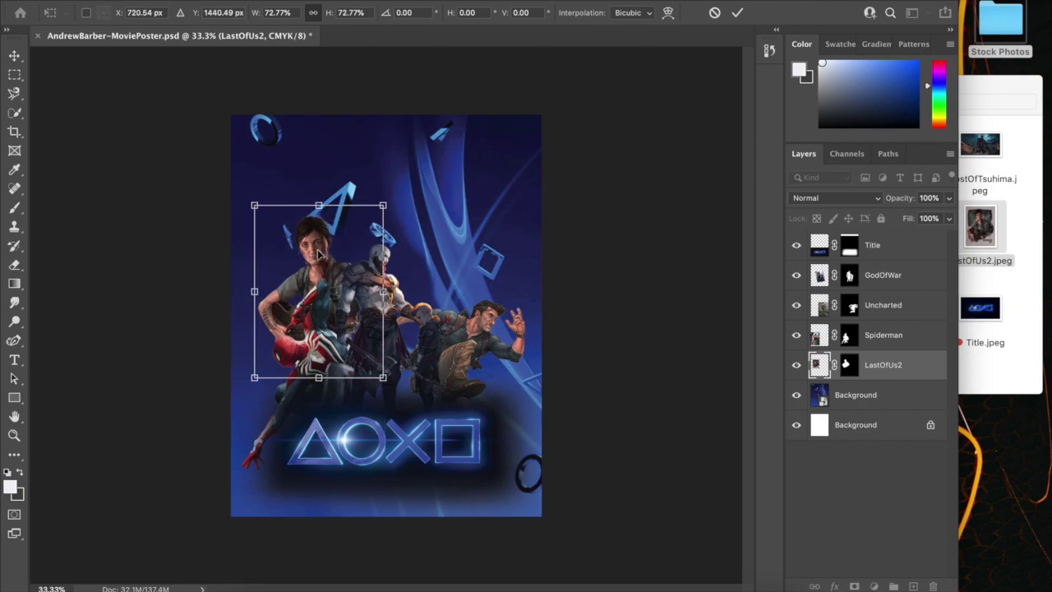
{"action": "key", "text": "Up"}
{"action": "key", "text": "Up"}
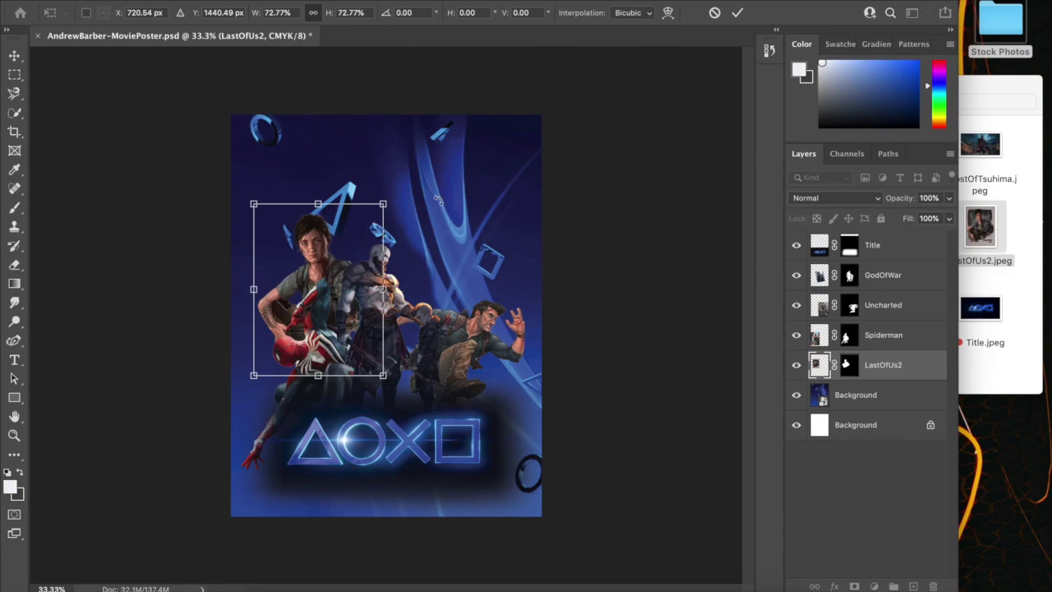
{"action": "left_click", "coordinate": [13, 74]}
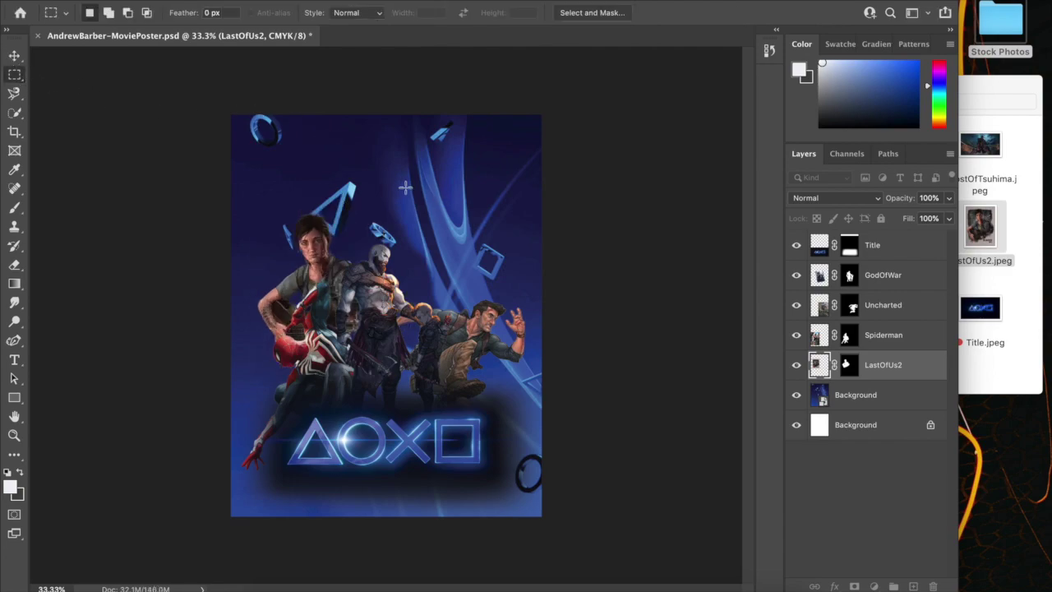
- Target the LastOfUs2 layer mask with a black brush for cleaning up the edge around the face
{"action": "key", "text": "super+equal"}
{"action": "key", "text": "super+equal"}
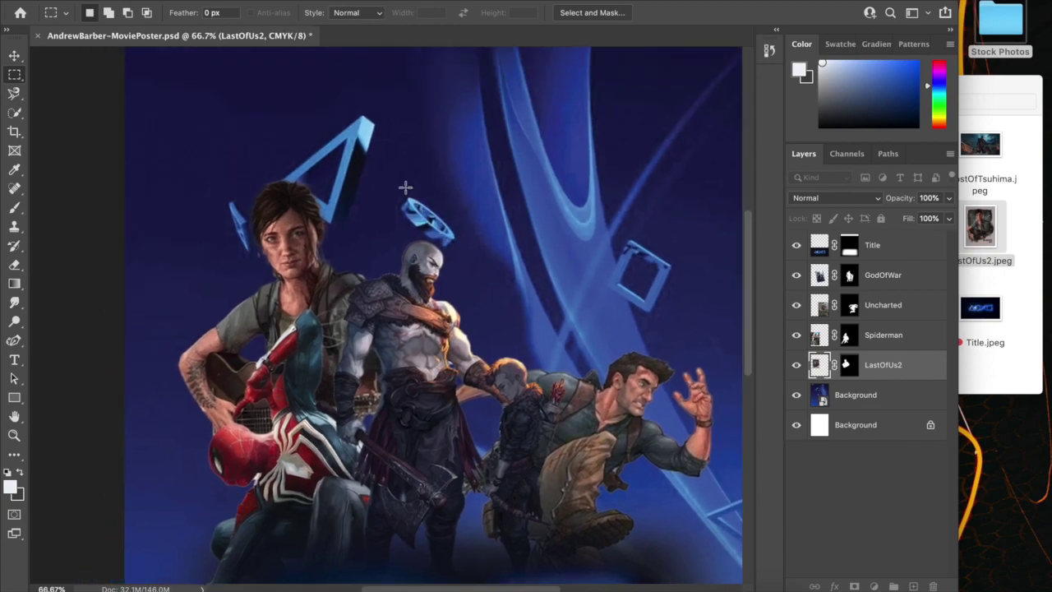
{"action": "key", "text": "super+equal"}
{"action": "key", "text": "super+equal"}
{"action": "scroll", "coordinate": [405, 187], "scroll_direction": "left", "scroll_amount": 8}
{"action": "scroll", "coordinate": [405, 188], "scroll_direction": "up", "scroll_amount": 5}
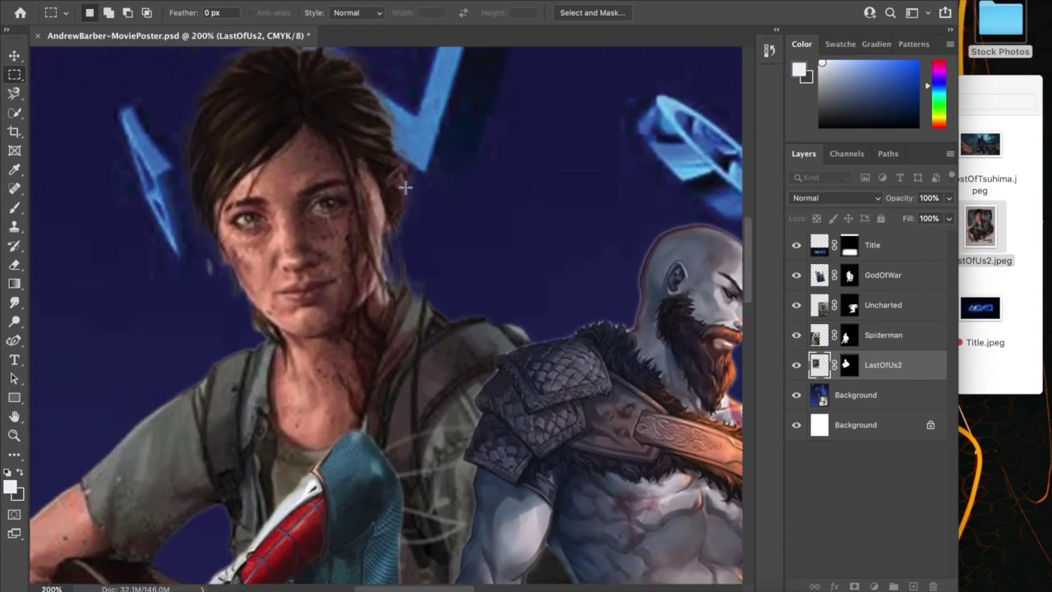
{"action": "scroll", "coordinate": [406, 188], "scroll_direction": "left", "scroll_amount": 2}
{"action": "scroll", "coordinate": [405, 187], "scroll_direction": "up", "scroll_amount": 2}
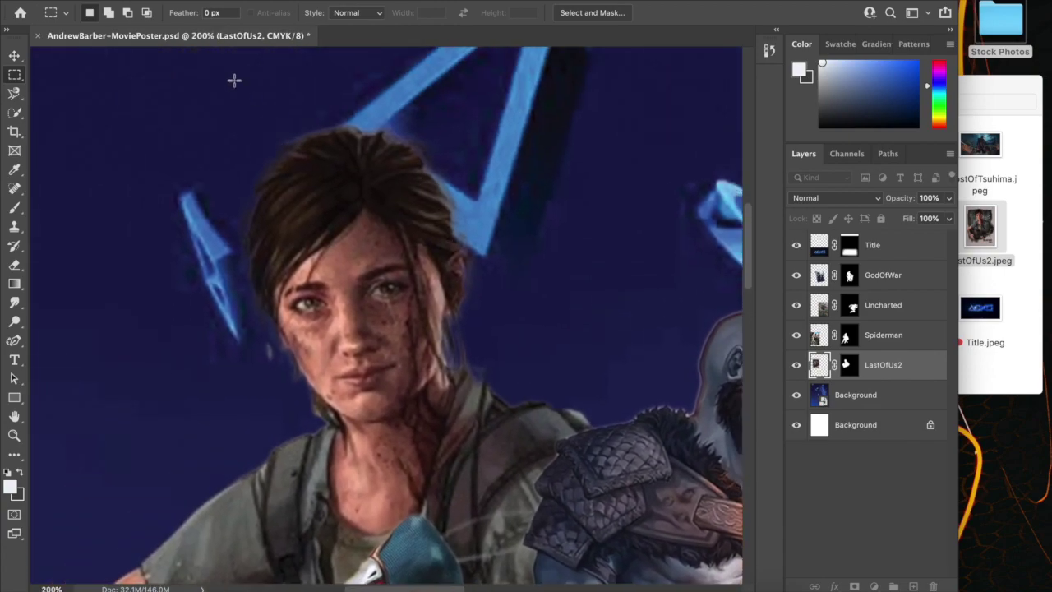
{"action": "key", "text": "b"}
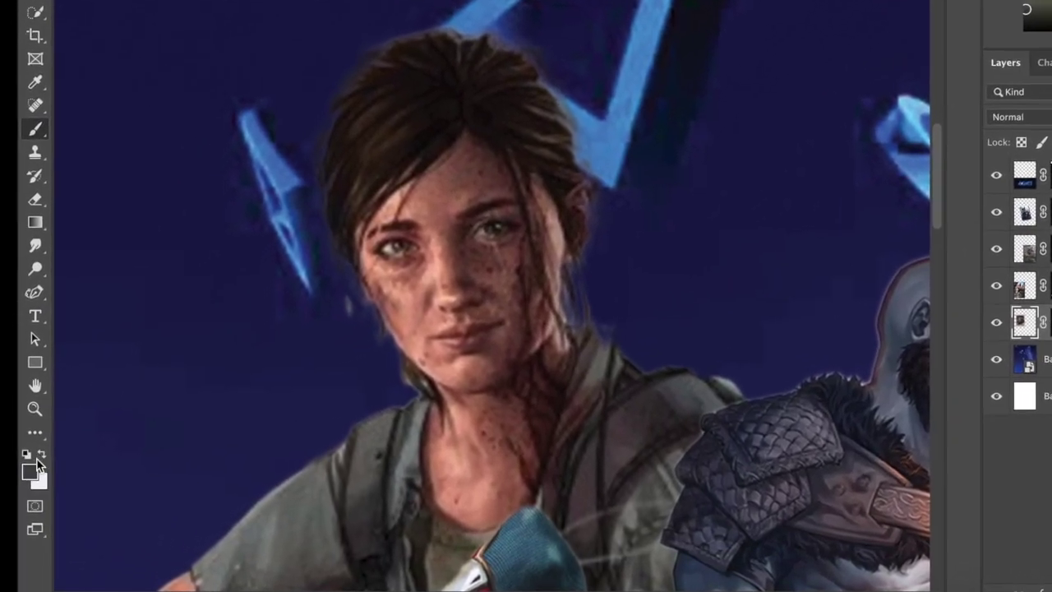
{"action": "left_click", "coordinate": [10, 487]}
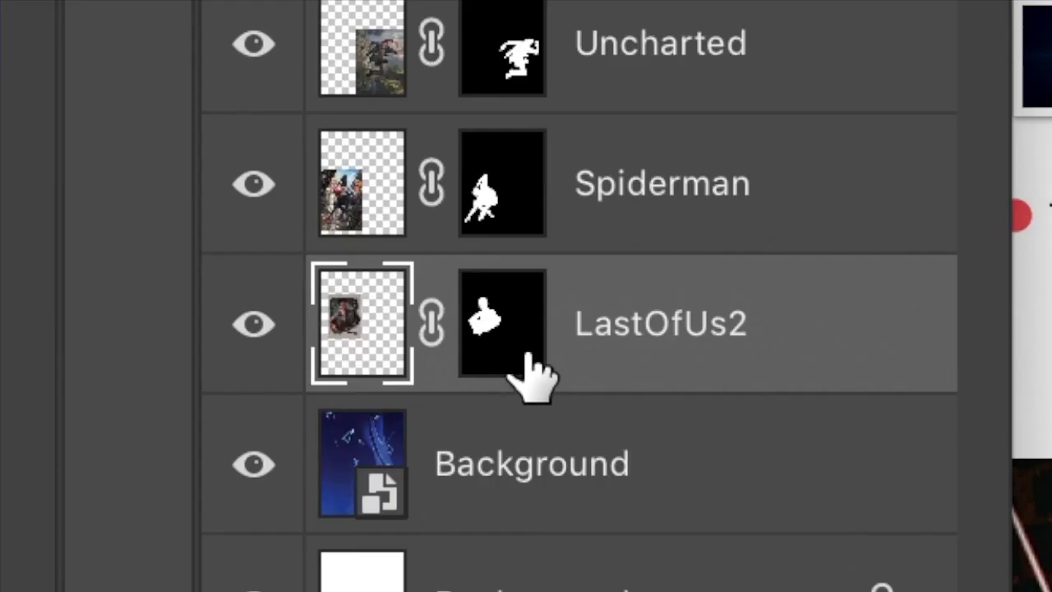
{"action": "left_click", "coordinate": [521, 355]}
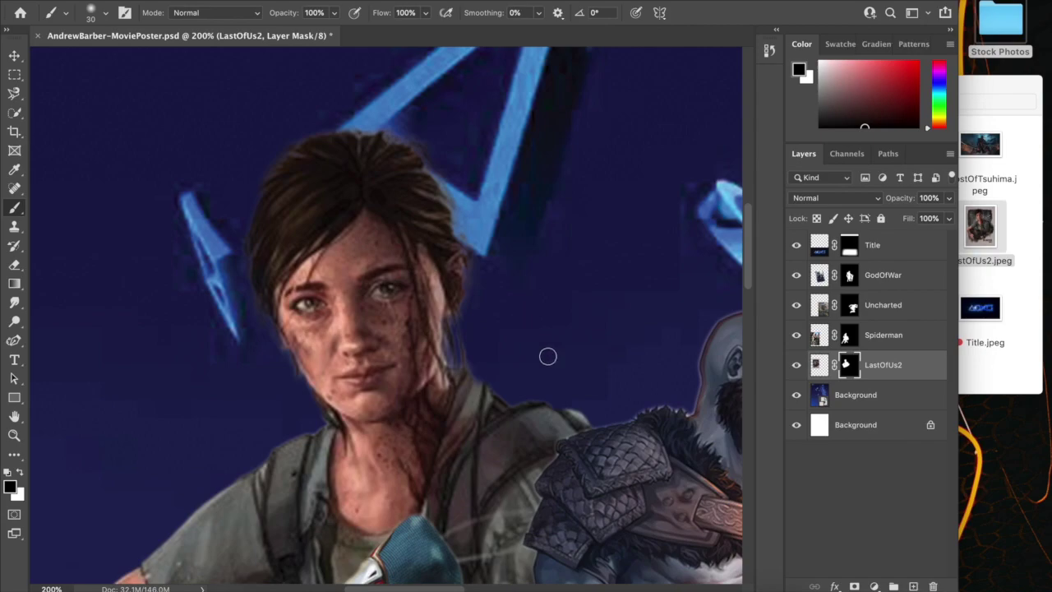
- Examine the areas between the Spiderman, GodOfWar and Uncharted figures for leftover parts of the LastOfUs2 image
{"action": "scroll", "coordinate": [548, 356], "scroll_direction": "down", "scroll_amount": 10}
{"action": "scroll", "coordinate": [548, 356], "scroll_direction": "right", "scroll_amount": 10}
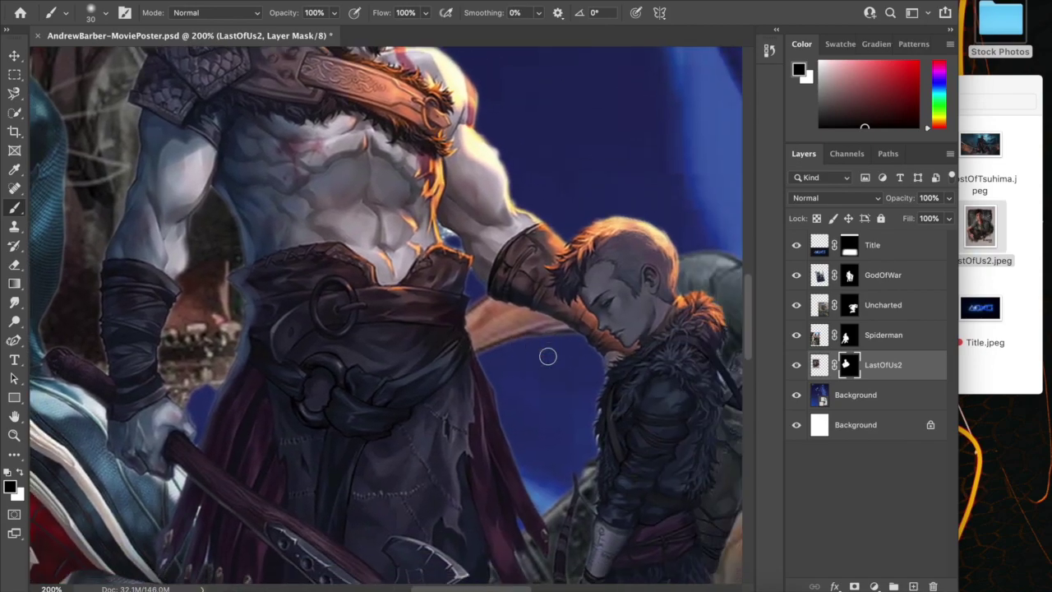
{"action": "scroll", "coordinate": [548, 356], "scroll_direction": "down", "scroll_amount": 3}
{"action": "scroll", "coordinate": [548, 356], "scroll_direction": "right", "scroll_amount": 4}
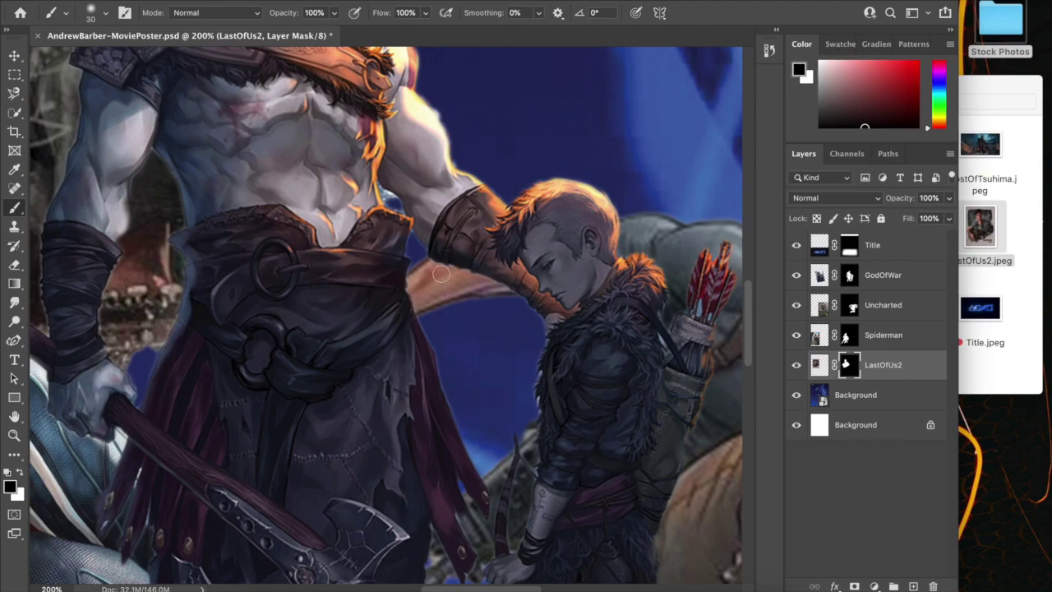
{"action": "scroll", "coordinate": [441, 275], "scroll_direction": "up", "scroll_amount": 3}
{"action": "scroll", "coordinate": [440, 274], "scroll_direction": "left", "scroll_amount": 5}
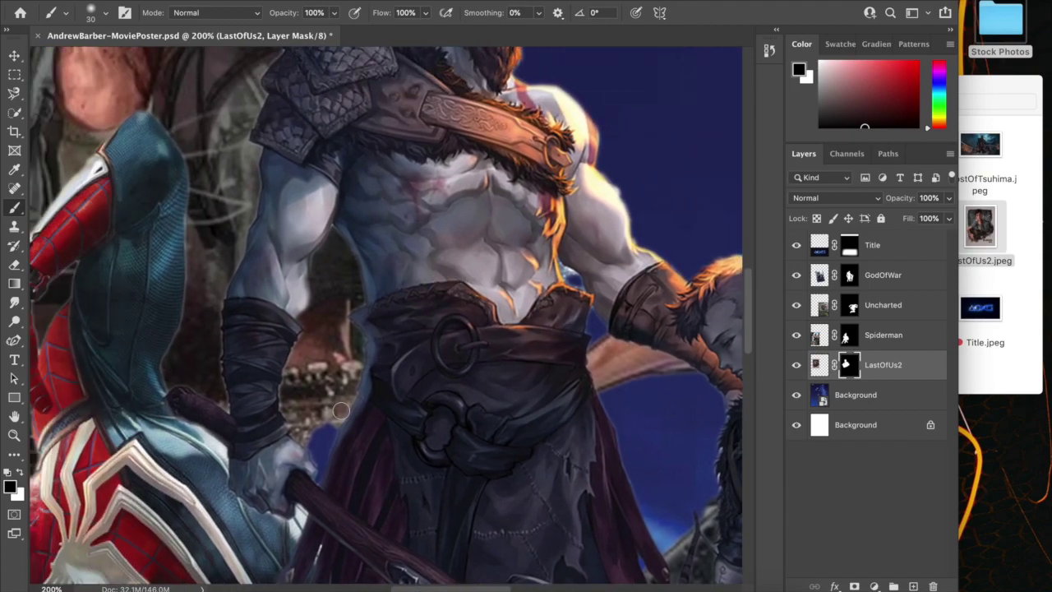
{"action": "scroll", "coordinate": [341, 410], "scroll_direction": "down", "scroll_amount": 4}
{"action": "scroll", "coordinate": [341, 410], "scroll_direction": "right", "scroll_amount": 6}
{"action": "key", "text": "ctrl+minus"}
{"action": "key", "text": "ctrl+minus"}
{"action": "key", "text": "ctrl+minus"}
{"action": "key", "text": "ctrl+minus"}
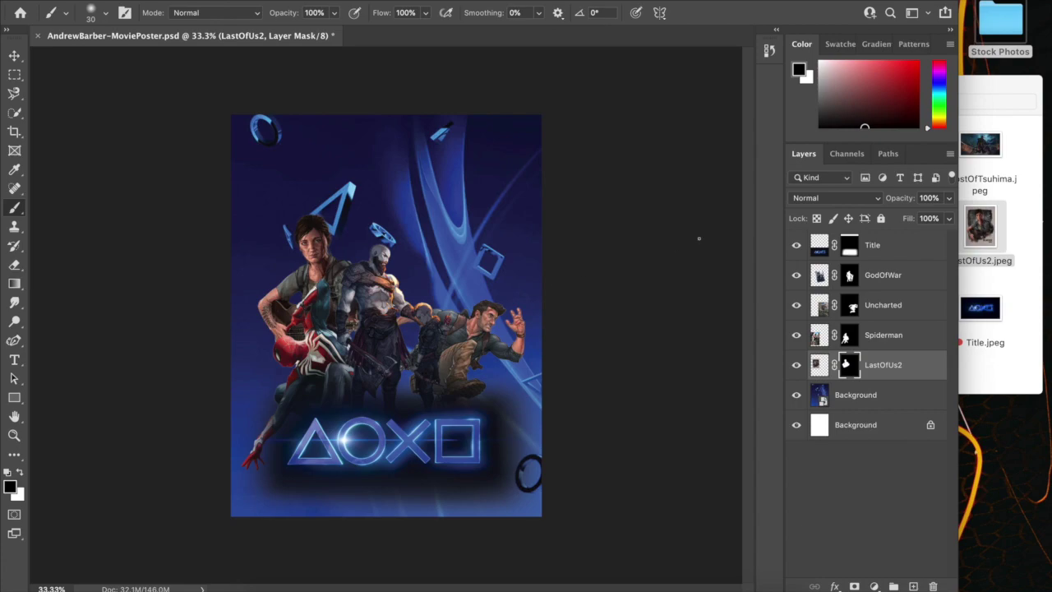
- Move the LastOfUs2 figure across to the right side of the poster, behind the Uncharted character
{"action": "left_click", "coordinate": [818, 365]}
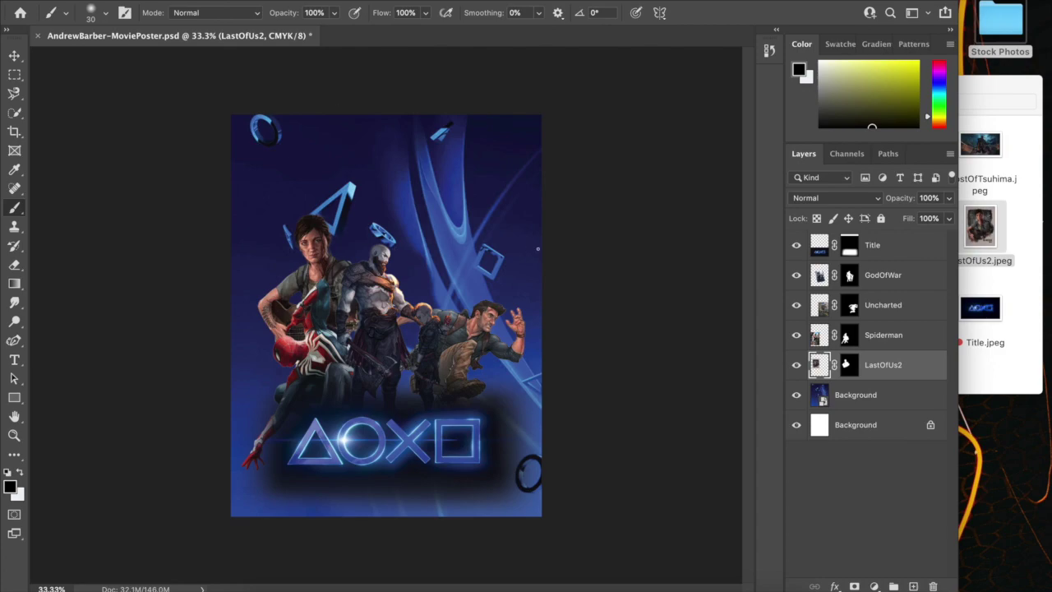
{"action": "left_click", "coordinate": [14, 55]}
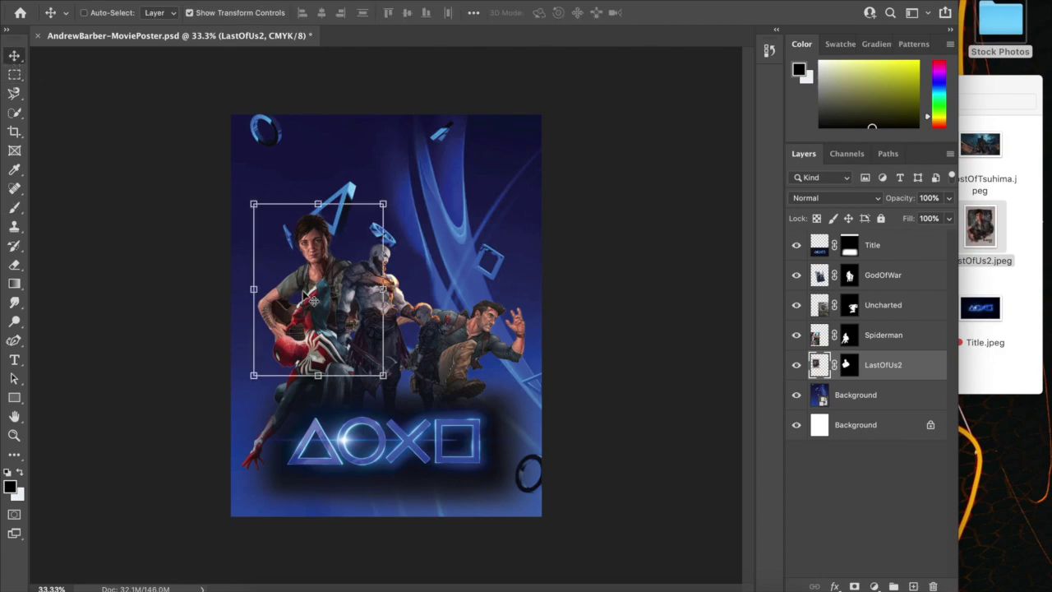
{"action": "left_click_drag", "start_coordinate": [310, 284], "coordinate": [464, 287]}
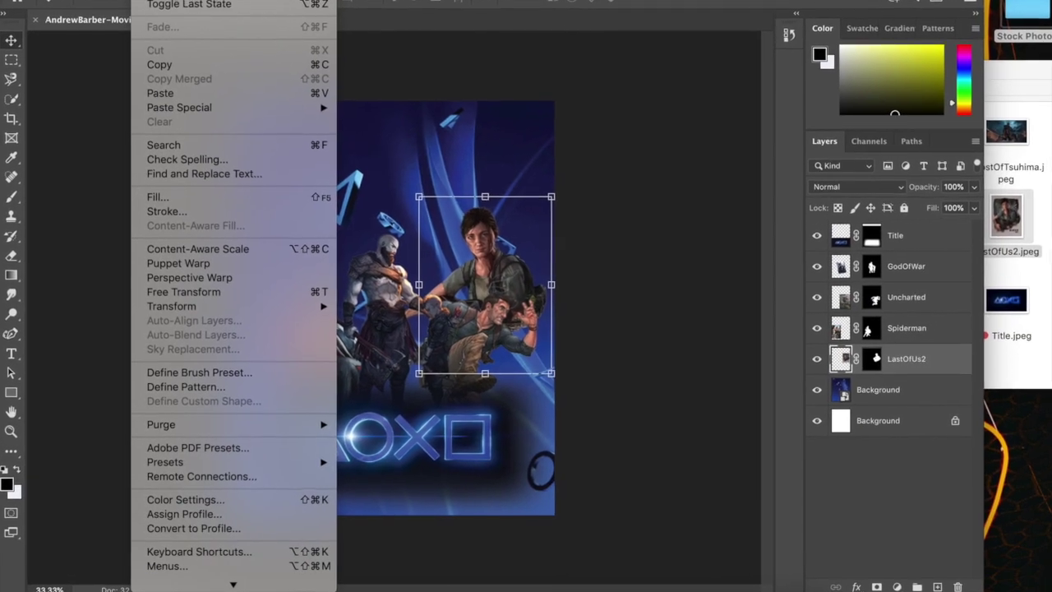
- Try flipping the LastOfUs2 figure horizontally and moving it between the GodOfWar and Uncharted figures
{"action": "mouse_move", "coordinate": [171, 308]}
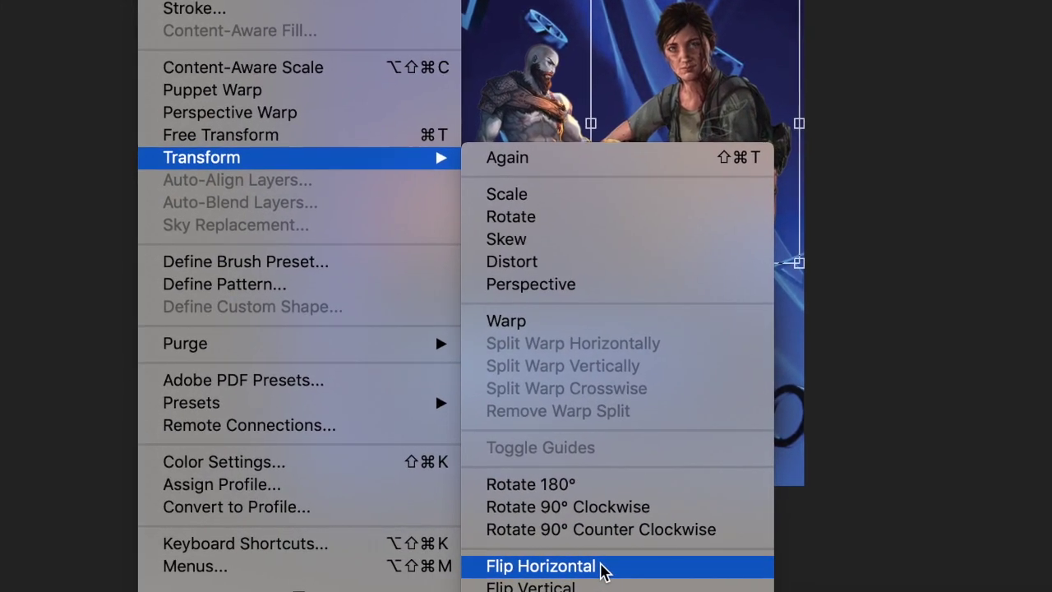
{"action": "left_click", "coordinate": [602, 567]}
{"action": "key", "text": "Return"}
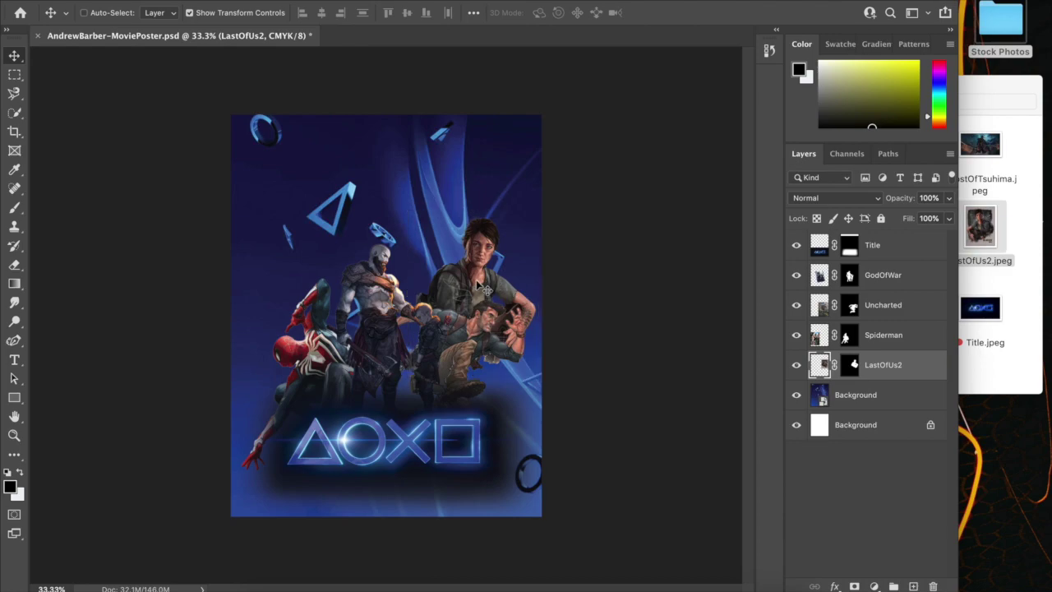
{"action": "left_click_drag", "start_coordinate": [486, 289], "coordinate": [423, 290]}
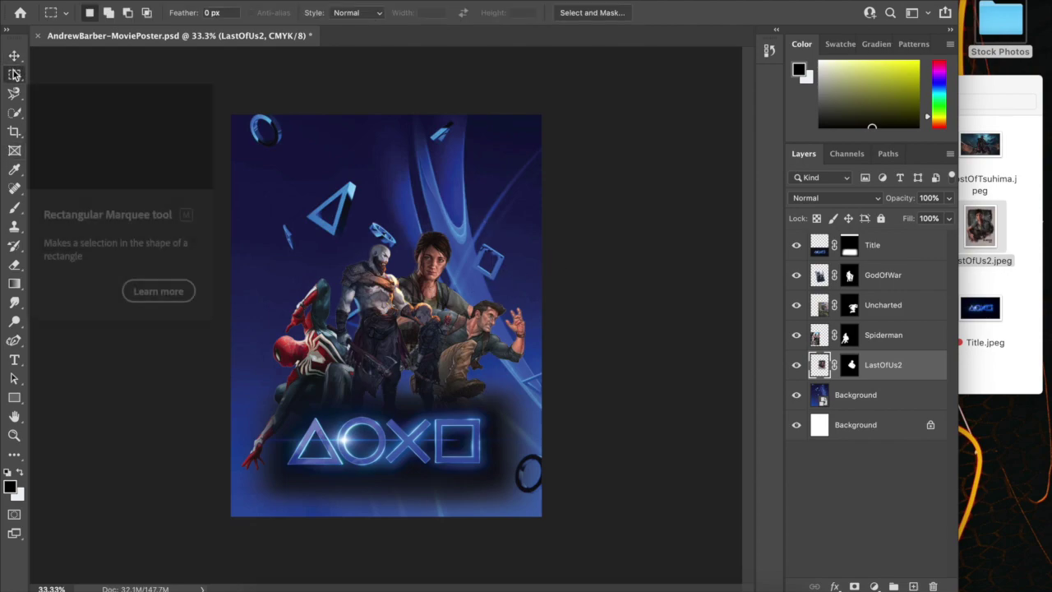
- Undo the flip and the recent moves of the LastOfUs2 figure, back to its place above Spiderman
{"action": "left_click_drag", "start_coordinate": [329, 213], "coordinate": [378, 202]}
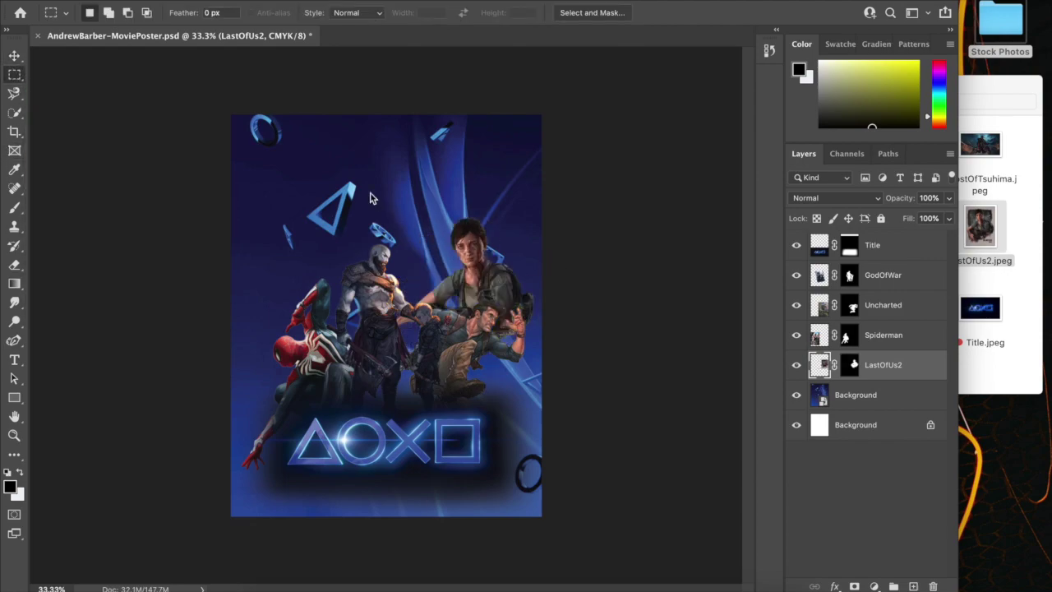
{"action": "key", "text": "ctrl+z"}
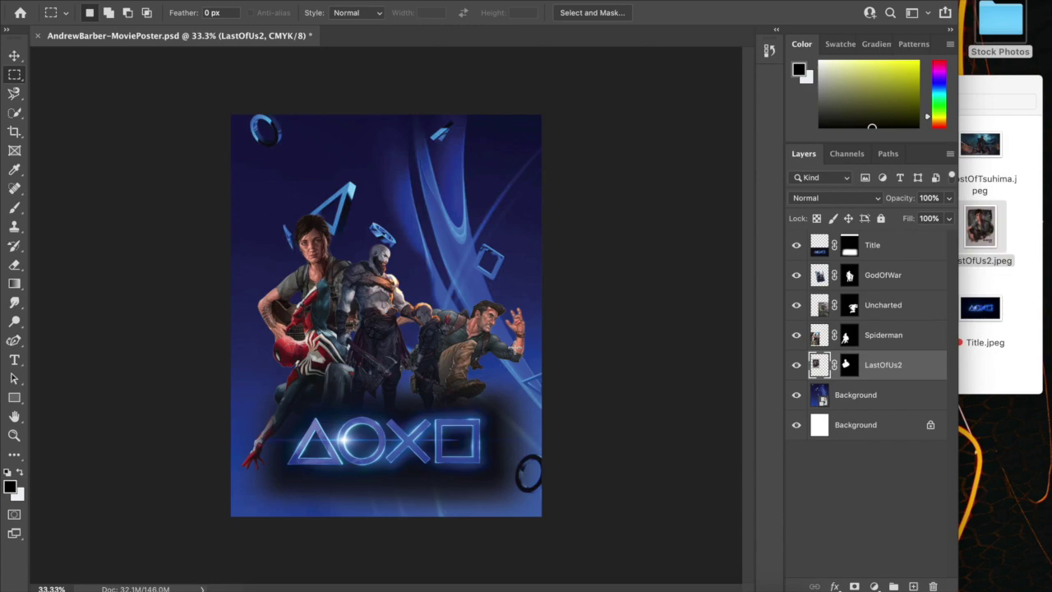
- Mark the LastOfUs2.jpeg file in the Stock Photos folder with the red tag
{"action": "left_click", "coordinate": [1002, 372]}
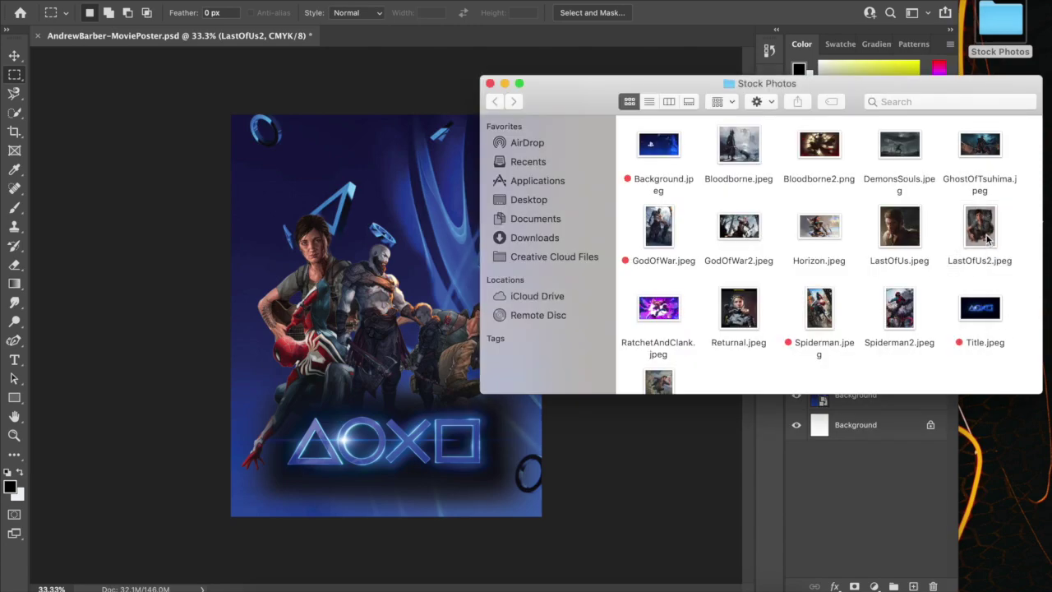
{"action": "right_click", "coordinate": [989, 238]}
{"action": "left_click", "coordinate": [822, 523]}
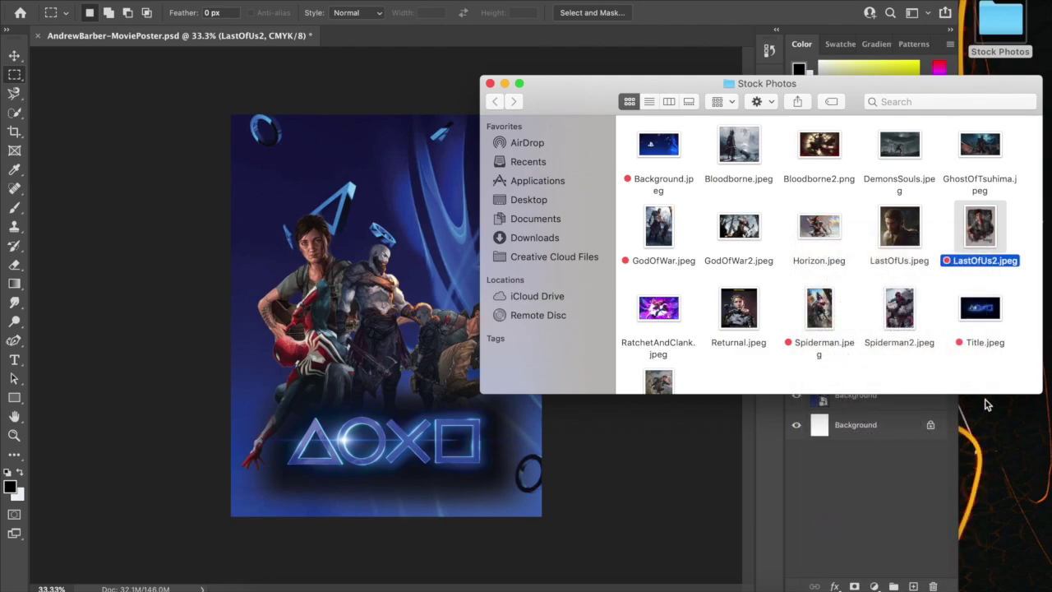
{"action": "left_click", "coordinate": [992, 366]}
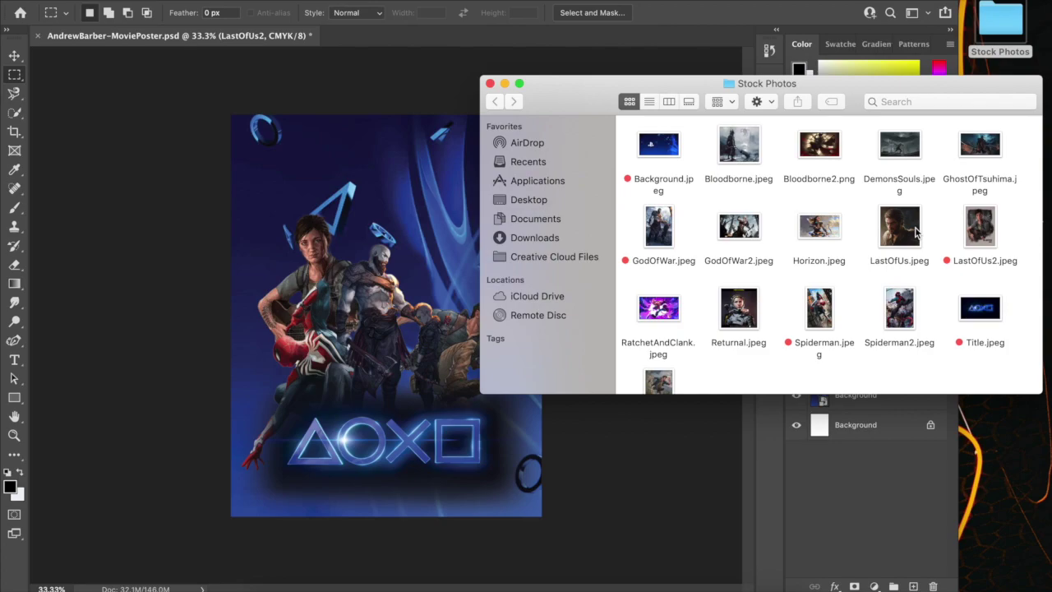
{"action": "key", "text": "super+shift+5"}
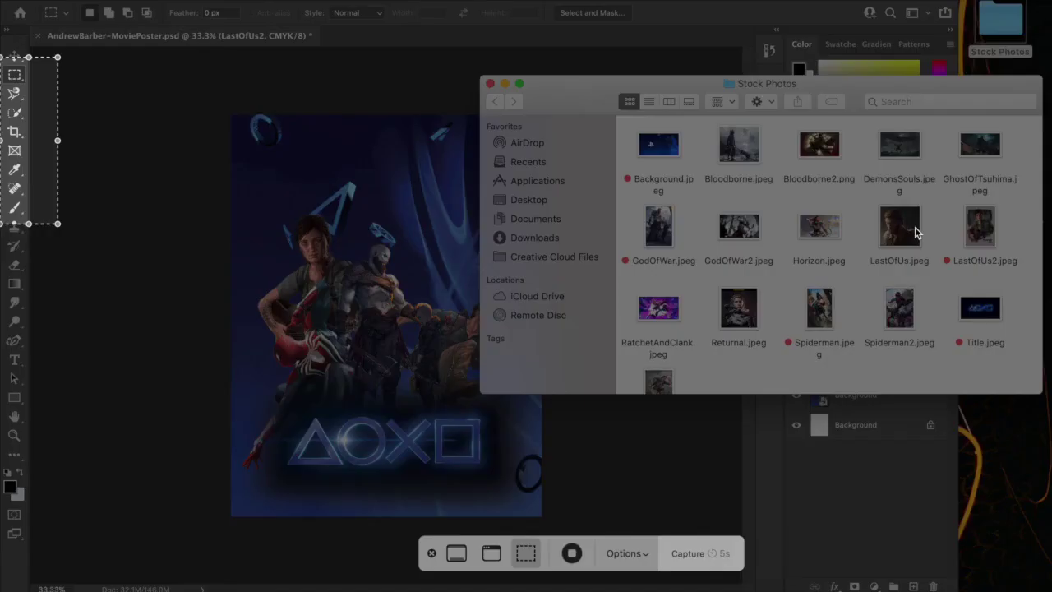
{"action": "left_click", "coordinate": [571, 553]}
- Place LastOfUs.jpeg from the Stock Photos folder into the poster and scale it down toward its lower-left corner
{"action": "left_click_drag", "start_coordinate": [899, 226], "coordinate": [378, 223]}
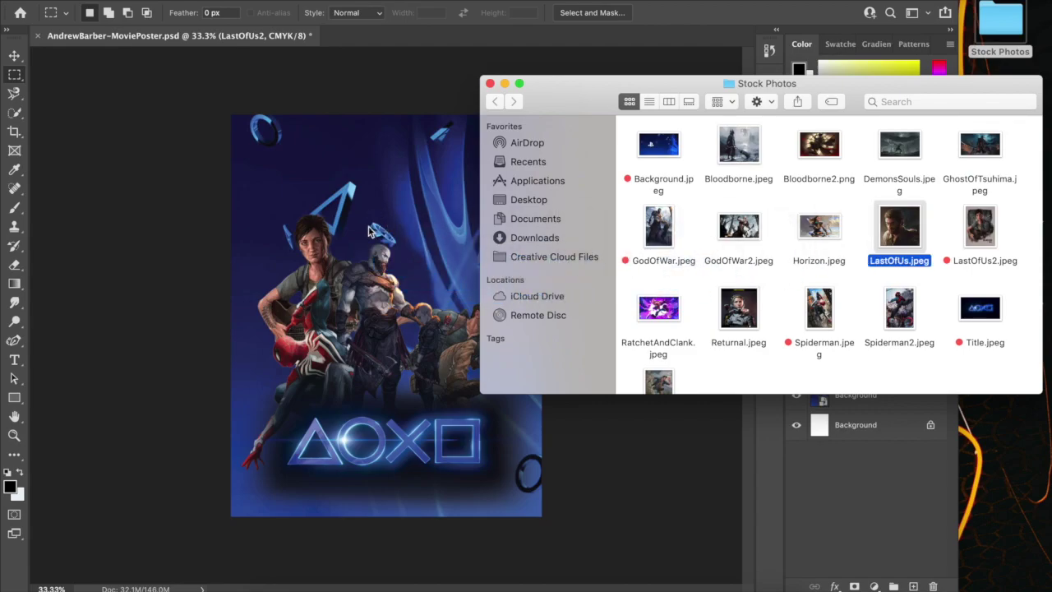
{"action": "left_click", "coordinate": [1010, 392]}
{"action": "left_click_drag", "start_coordinate": [905, 227], "coordinate": [355, 234]}
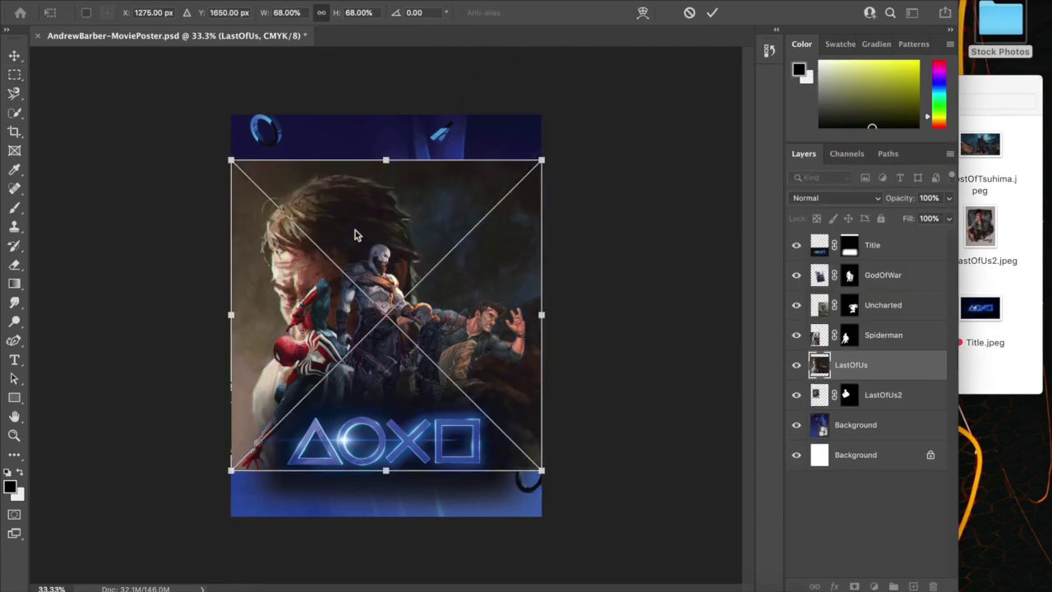
{"action": "left_click_drag", "start_coordinate": [543, 157], "coordinate": [442, 260]}
{"action": "key", "text": "Return"}
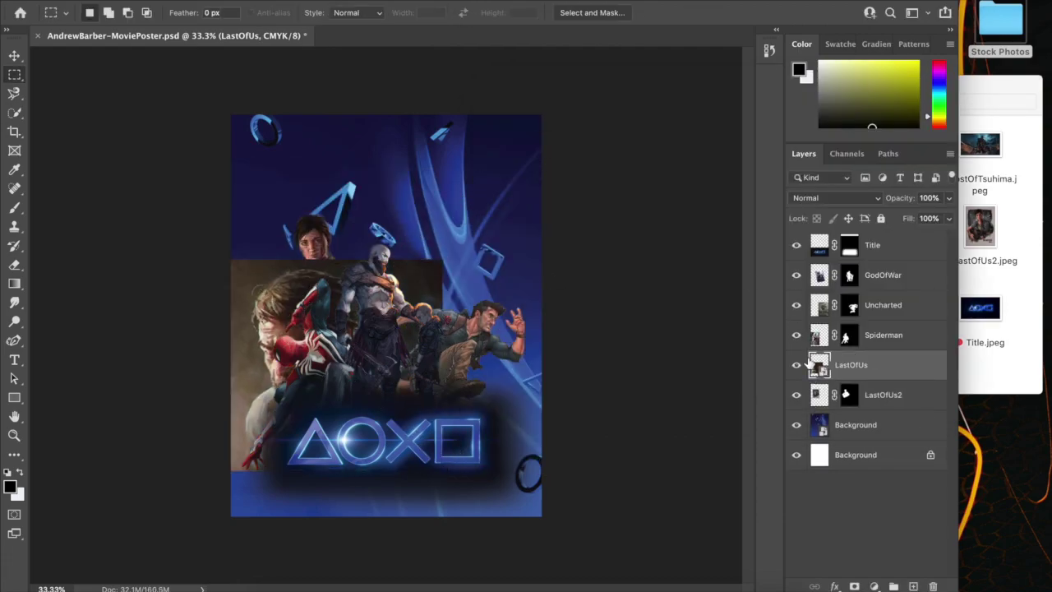
- Bring the LastOfUs layer to the top of the stack and convert it from a smart object to layers, retaining its transforms
{"action": "left_click_drag", "start_coordinate": [816, 367], "coordinate": [816, 240]}
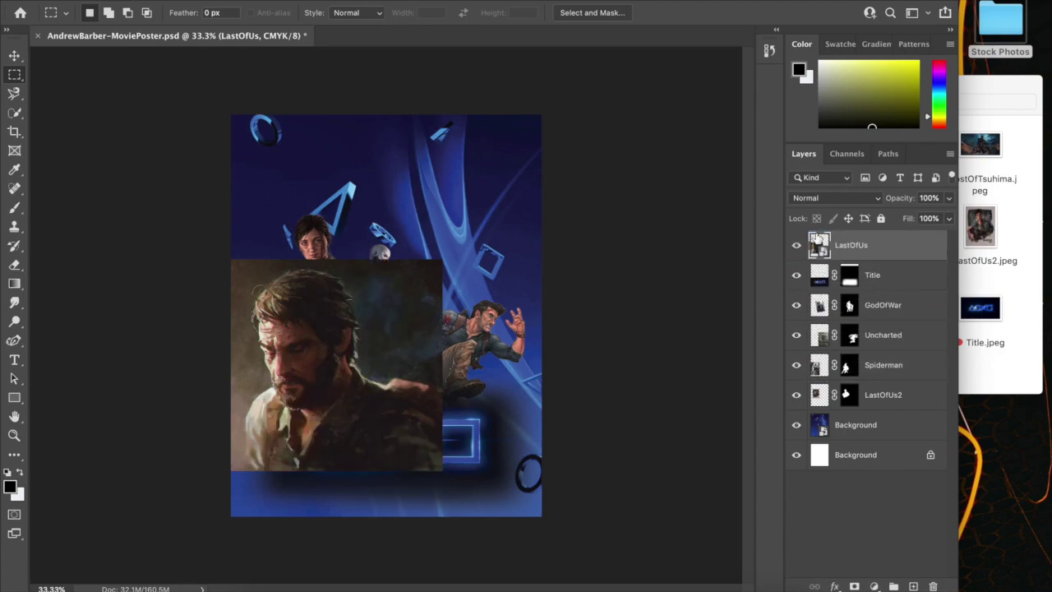
{"action": "right_click", "coordinate": [878, 244]}
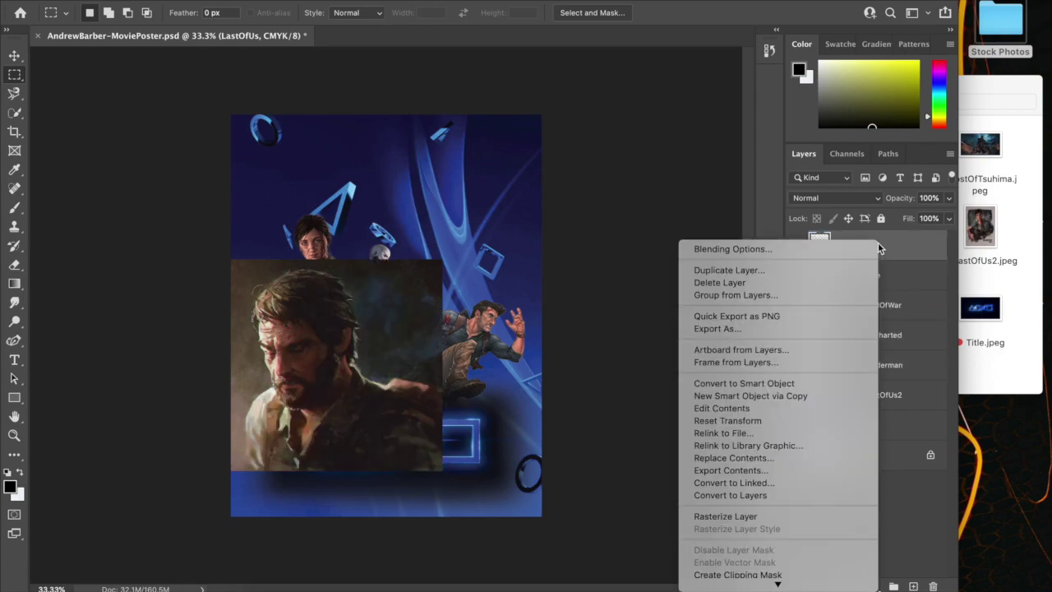
{"action": "left_click", "coordinate": [754, 497]}
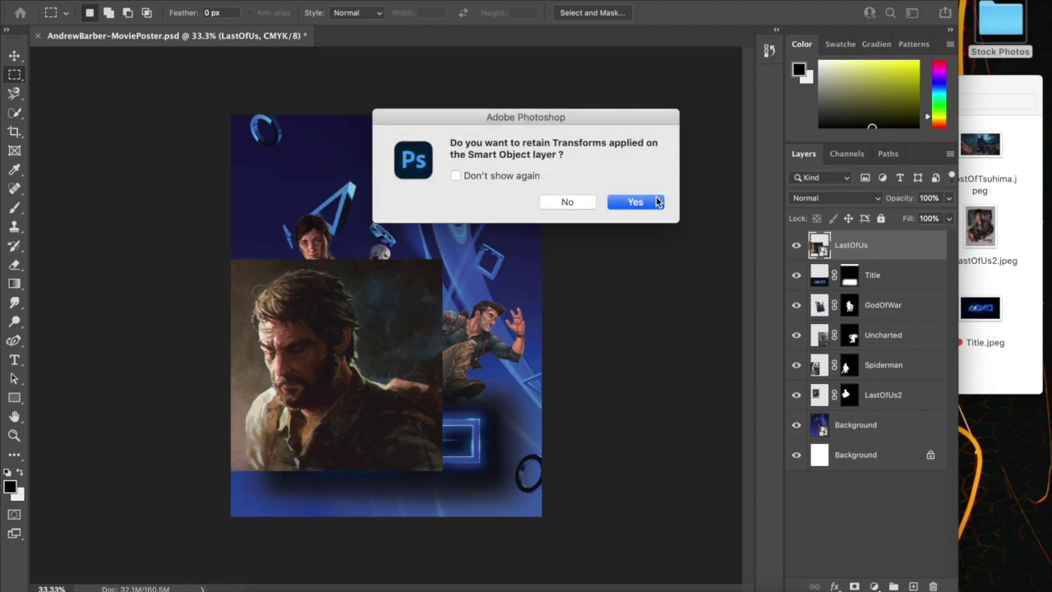
{"action": "left_click", "coordinate": [653, 202]}
- Select the bearded man on the LastOfUs layer as the subject and refine the selection edge with Smooth 17 and a slight feather
{"action": "left_click", "coordinate": [14, 113]}
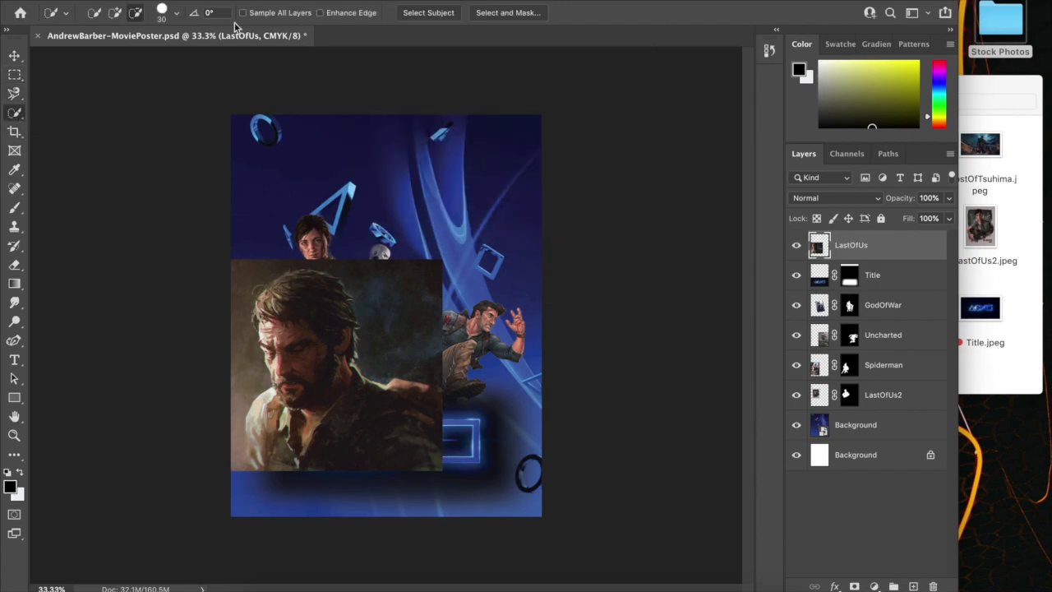
{"action": "left_click", "coordinate": [427, 14]}
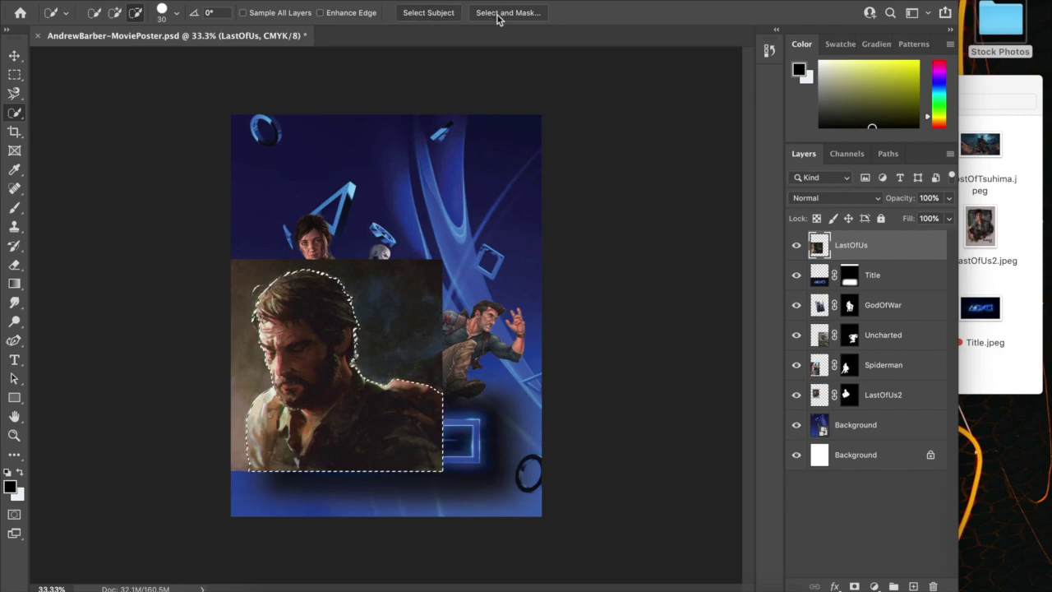
{"action": "left_click", "coordinate": [506, 13]}
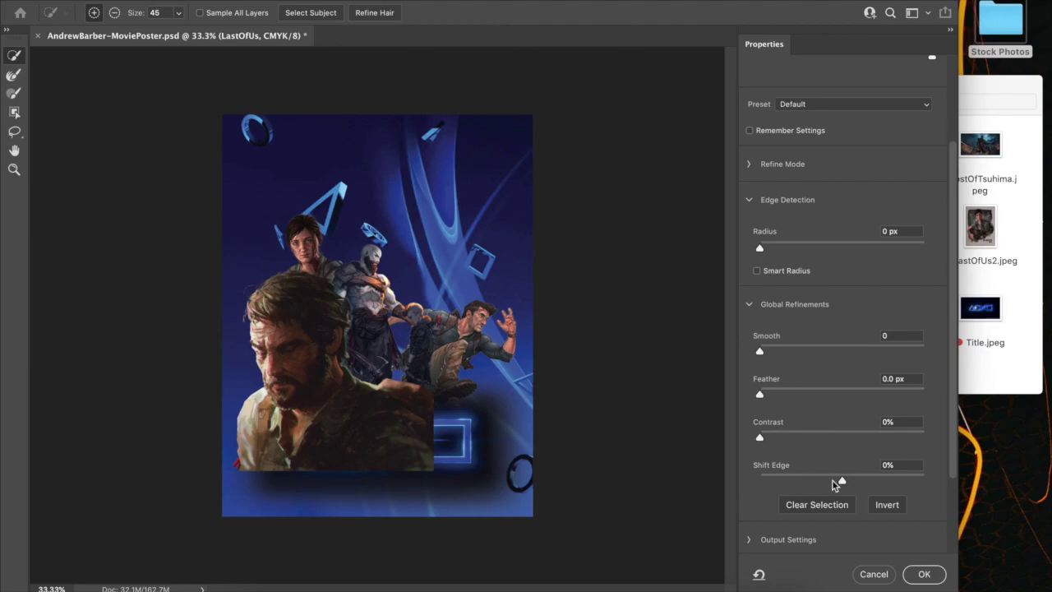
{"action": "left_click", "coordinate": [787, 351]}
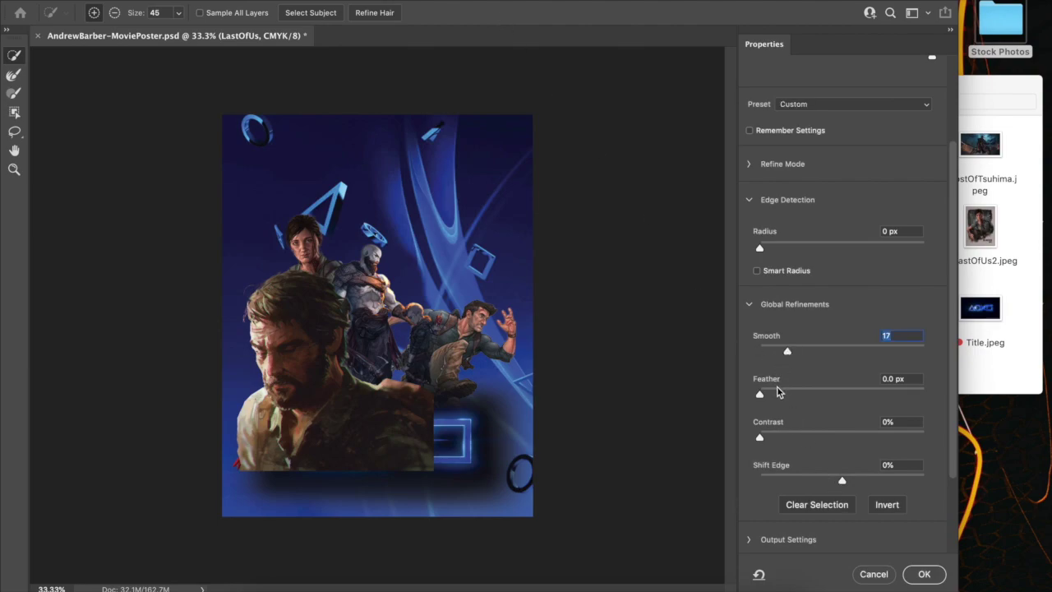
{"action": "left_click", "coordinate": [778, 393]}
{"action": "left_click", "coordinate": [924, 574]}
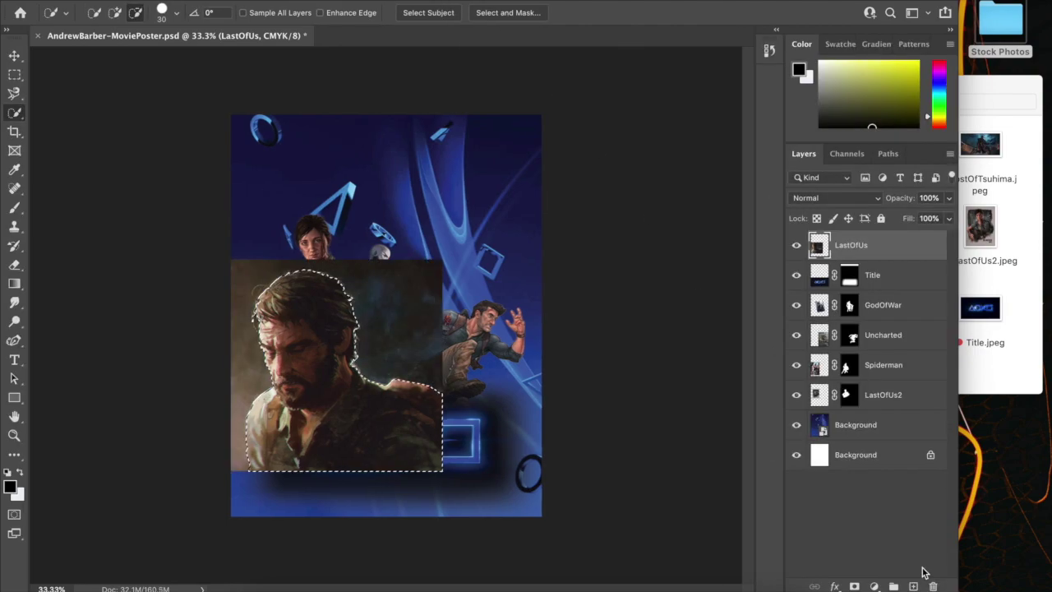
- Turn the selection into a layer mask on LastOfUs and reorder the layer directly beneath LastOfUs2
{"action": "left_click", "coordinate": [855, 586]}
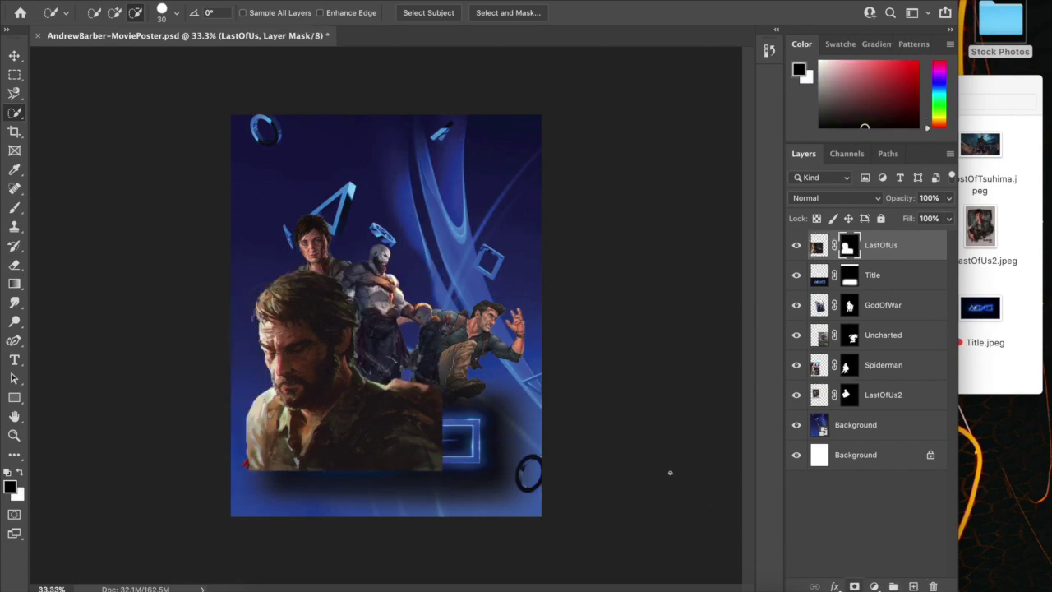
{"action": "left_click_drag", "start_coordinate": [819, 247], "coordinate": [820, 409]}
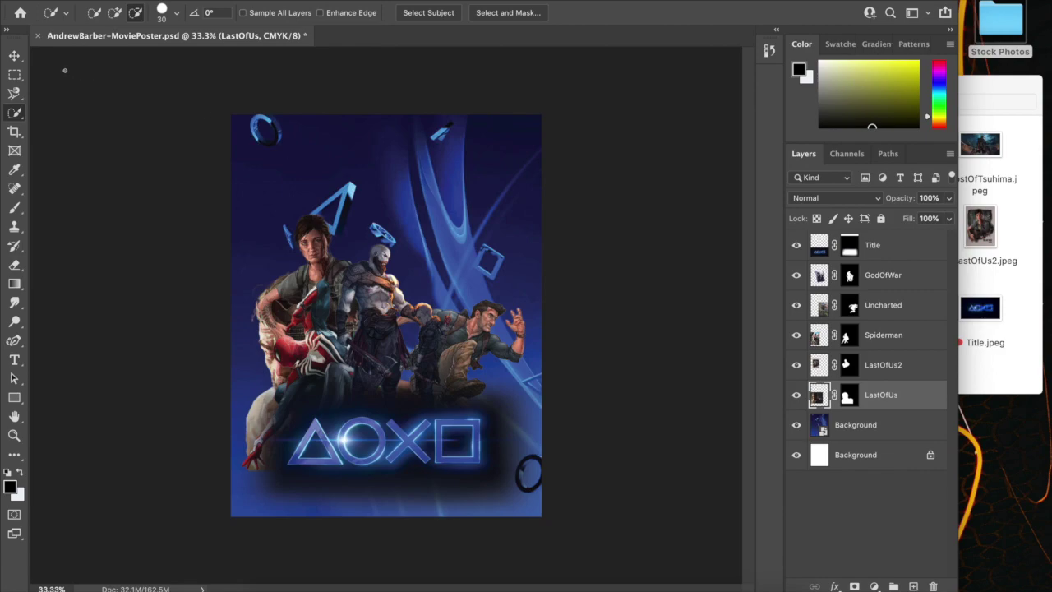
- Scale the LastOfUs figure to 39.86% and move it up behind the LastOfUs2 character's head
{"action": "key", "text": "v"}
{"action": "left_click_drag", "start_coordinate": [442, 260], "coordinate": [334, 368]}
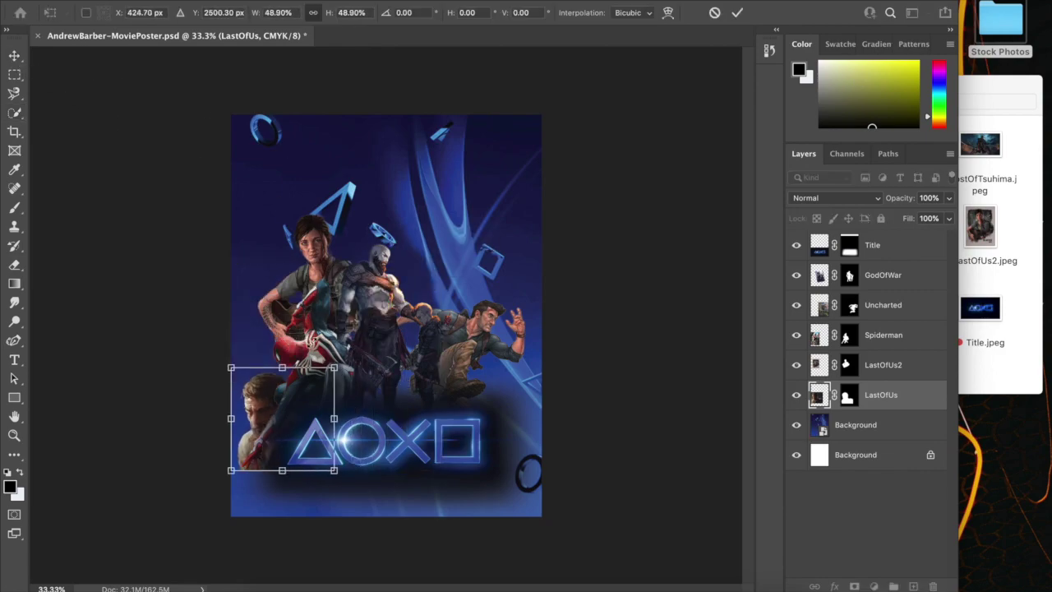
{"action": "left_click_drag", "start_coordinate": [261, 406], "coordinate": [288, 224]}
{"action": "left_click_drag", "start_coordinate": [259, 187], "coordinate": [280, 201]}
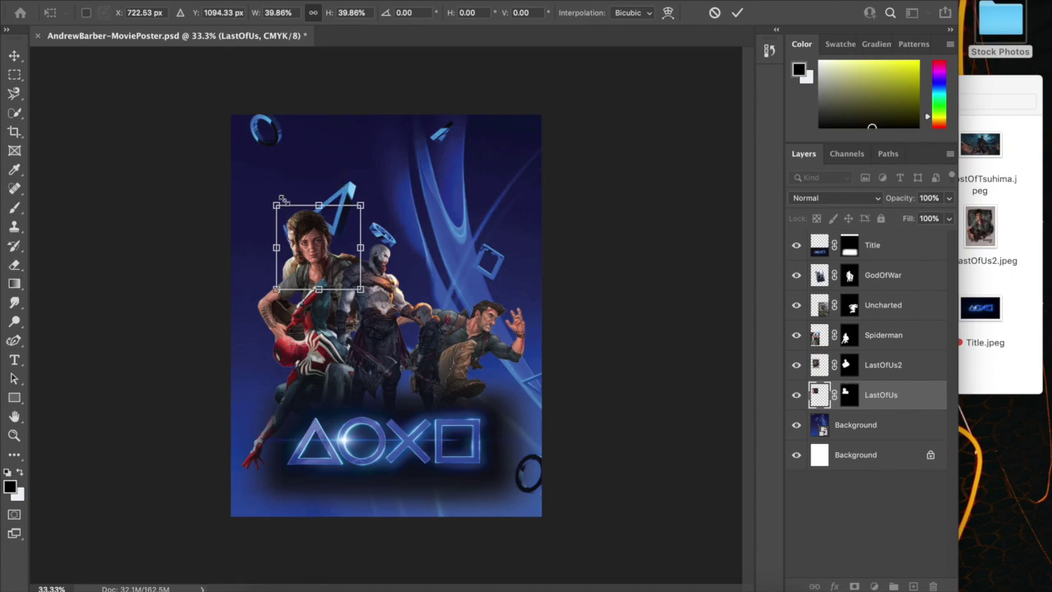
- Shift the LastOfUs figure out beside the LastOfUs2 character's head and rotate it by -6.55°, applying the transform
{"action": "mouse_move", "coordinate": [293, 267]}
{"action": "left_mouse_down"}
{"action": "mouse_move", "coordinate": [279, 288]}
{"action": "mouse_move", "coordinate": [296, 265]}
{"action": "mouse_move", "coordinate": [345, 265]}
{"action": "mouse_move", "coordinate": [275, 269]}
{"action": "mouse_move", "coordinate": [285, 282]}
{"action": "left_mouse_up"}
{"action": "left_click_drag", "start_coordinate": [362, 210], "coordinate": [357, 203]}
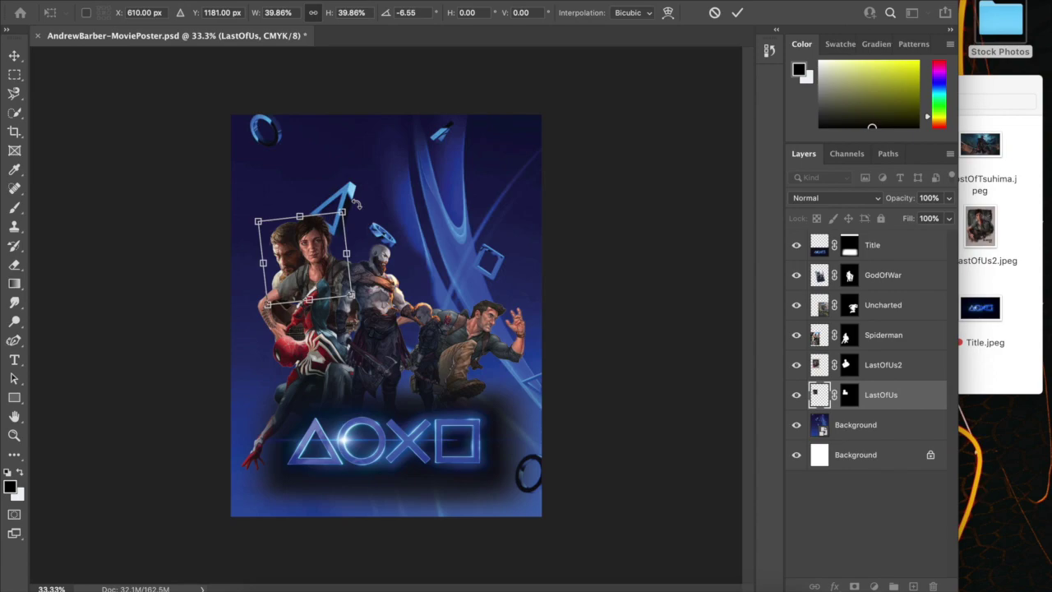
{"action": "key", "text": "Return"}
{"action": "left_click_drag", "start_coordinate": [292, 271], "coordinate": [278, 270]}
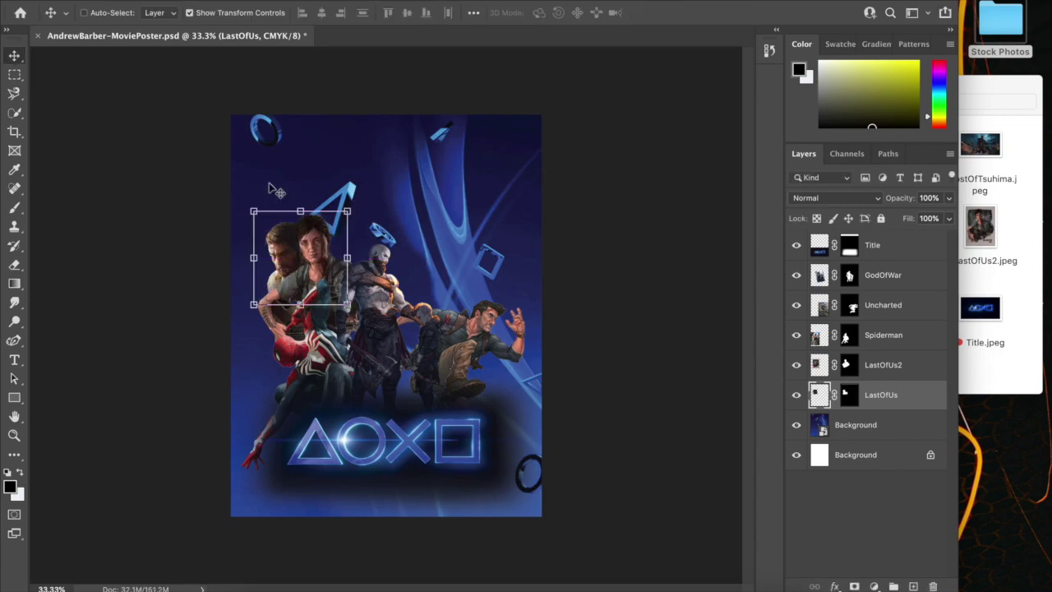
- Shrink the LastOfUs figure slightly from its upper-left corner and apply the transform
{"action": "key", "text": "super+plus"}
{"action": "key", "text": "super+plus"}
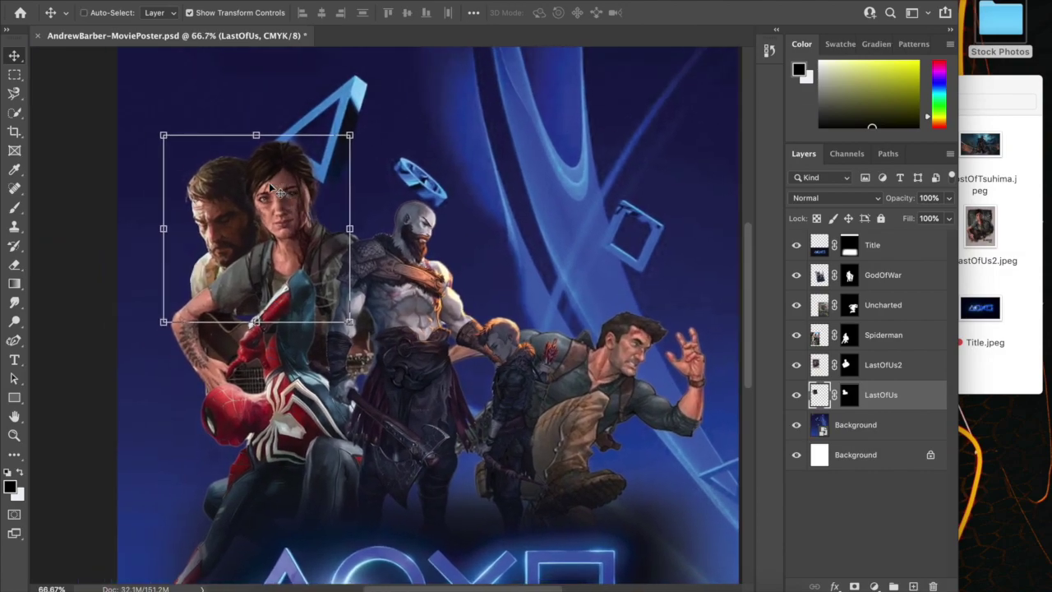
{"action": "left_click", "coordinate": [164, 135]}
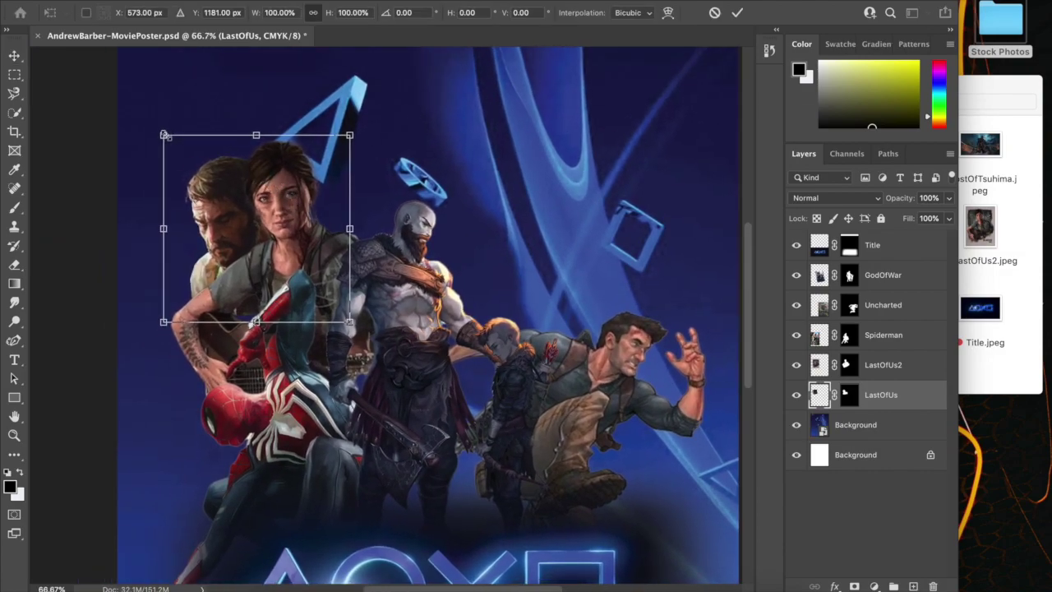
{"action": "left_click_drag", "start_coordinate": [164, 134], "coordinate": [193, 153]}
{"action": "key", "text": "Return"}
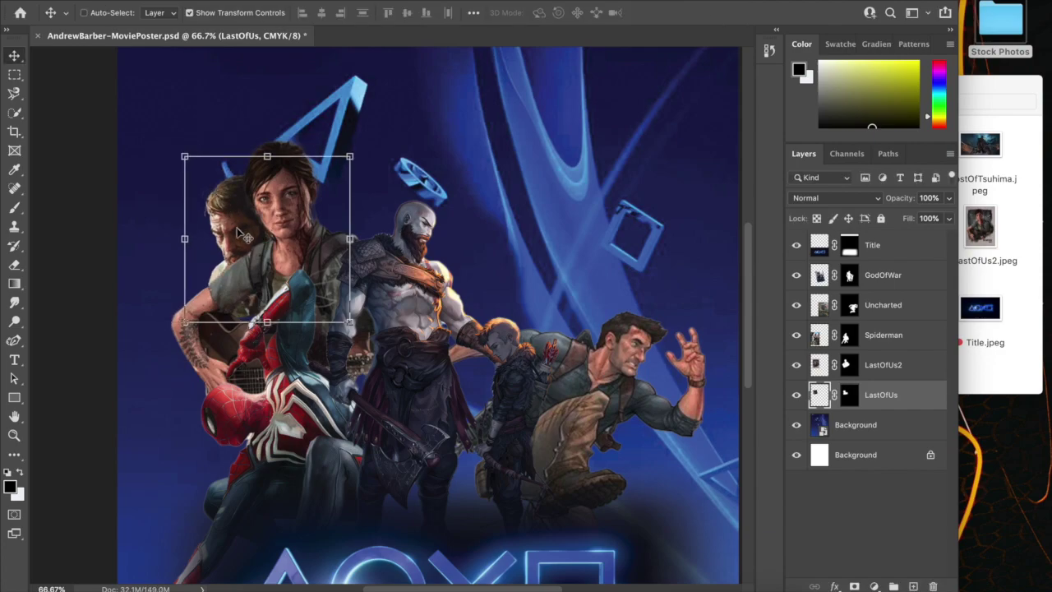
- Move the LastOfUs figure outward and down beside LastOfUs2's shoulder, and enlarge it slightly
{"action": "left_click_drag", "start_coordinate": [240, 233], "coordinate": [220, 243]}
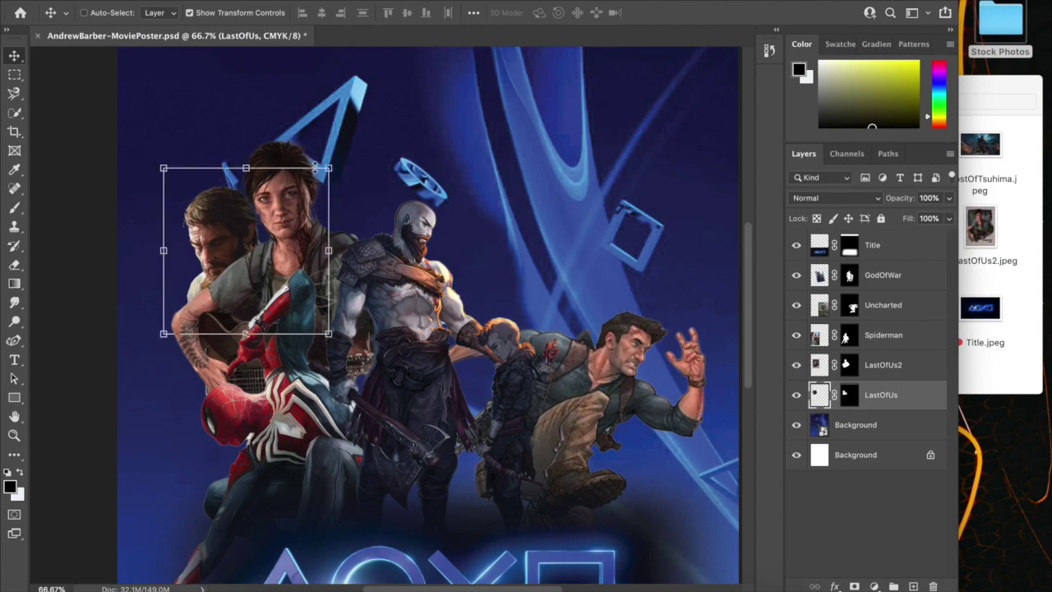
{"action": "left_click_drag", "start_coordinate": [334, 165], "coordinate": [346, 151]}
{"action": "left_click", "coordinate": [14, 74]}
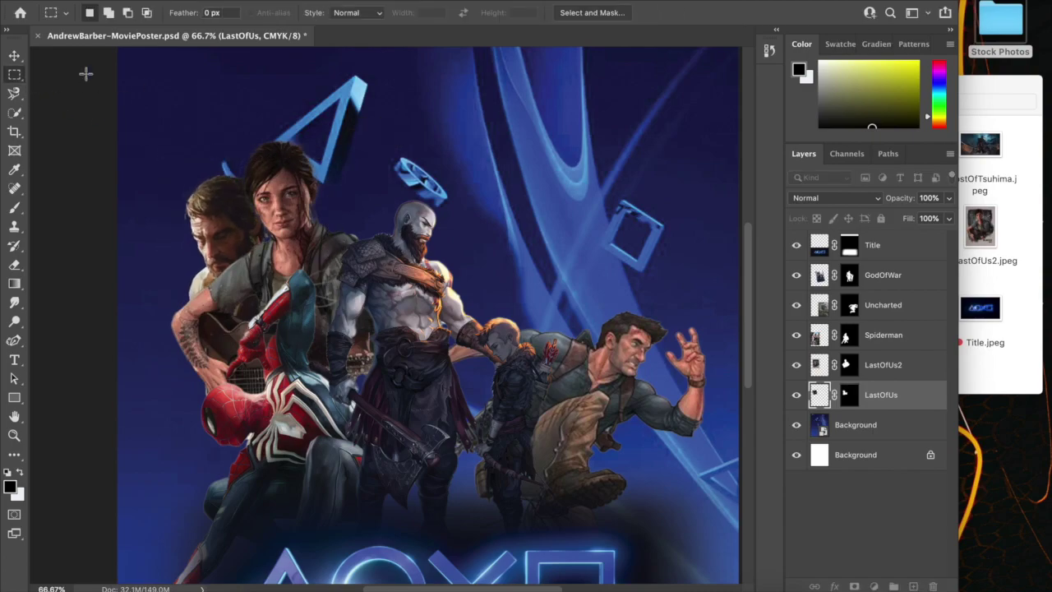
- Fine-tune the LastOfUs figure's position so its head sits just above LastOfUs2's shoulder
{"action": "left_click", "coordinate": [14, 55]}
{"action": "mouse_move", "coordinate": [237, 218]}
{"action": "left_mouse_down"}
{"action": "mouse_move", "coordinate": [231, 191]}
{"action": "mouse_move", "coordinate": [241, 199]}
{"action": "mouse_move", "coordinate": [245, 190]}
{"action": "mouse_move", "coordinate": [236, 211]}
{"action": "mouse_move", "coordinate": [223, 200]}
{"action": "mouse_move", "coordinate": [209, 215]}
{"action": "mouse_move", "coordinate": [217, 227]}
{"action": "mouse_move", "coordinate": [221, 206]}
{"action": "mouse_move", "coordinate": [232, 216]}
{"action": "mouse_move", "coordinate": [236, 226]}
{"action": "mouse_move", "coordinate": [220, 235]}
{"action": "mouse_move", "coordinate": [242, 224]}
{"action": "left_mouse_up"}
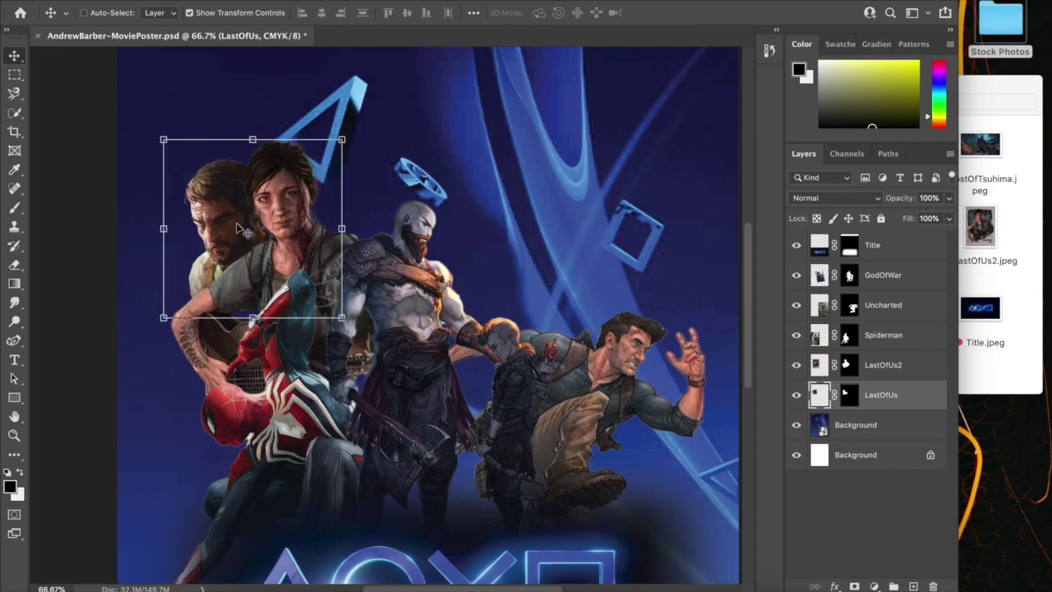
{"action": "left_click", "coordinate": [14, 74]}
- Try to fill the gap between LastOfUs2's sleeve and the guitar by clone stamping on the LastOfUs layer mask
{"action": "key", "text": "super+plus"}
{"action": "key", "text": "super+plus"}
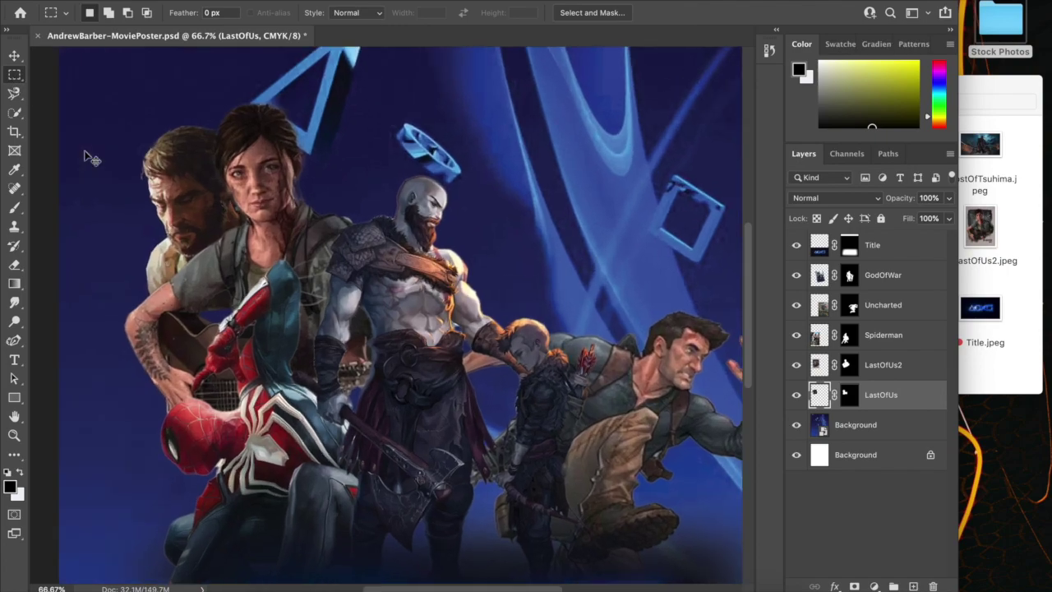
{"action": "scroll", "coordinate": [84, 151], "scroll_direction": "left", "scroll_amount": 10}
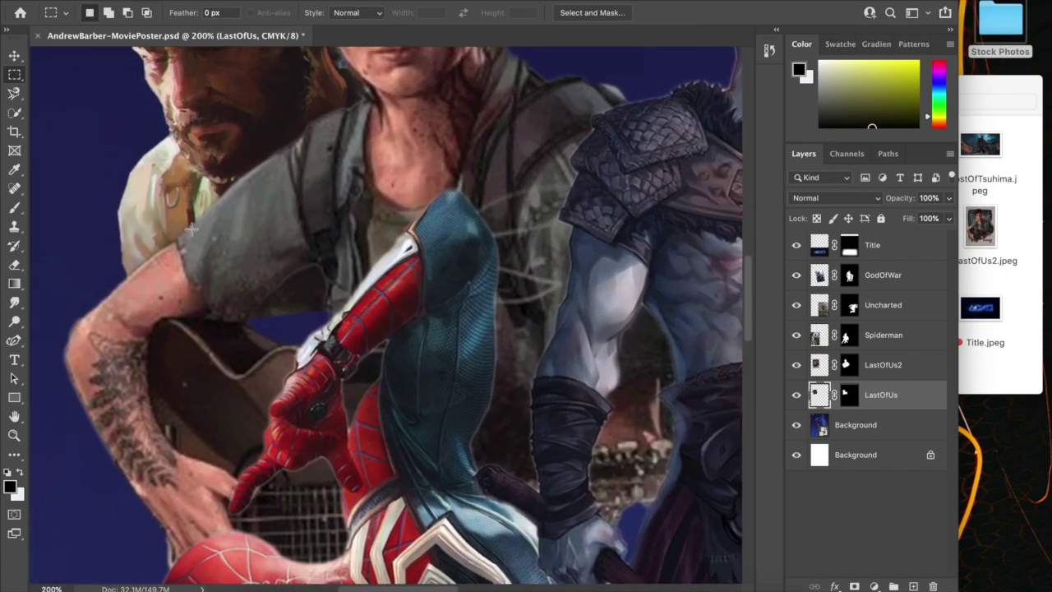
{"action": "scroll", "coordinate": [190, 230], "scroll_direction": "up", "scroll_amount": 4}
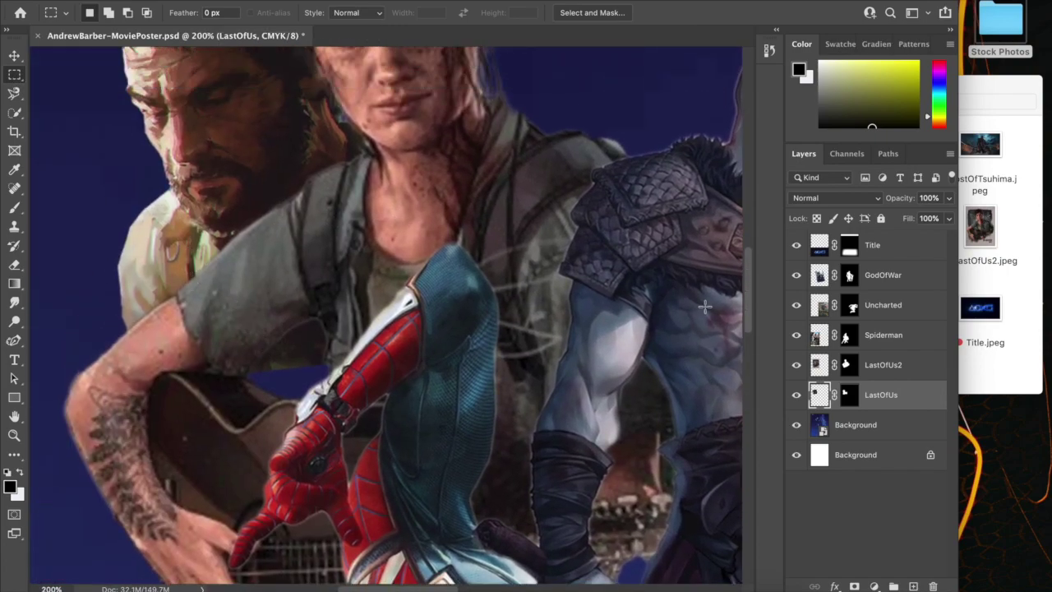
{"action": "left_click", "coordinate": [857, 402]}
{"action": "key", "text": "b"}
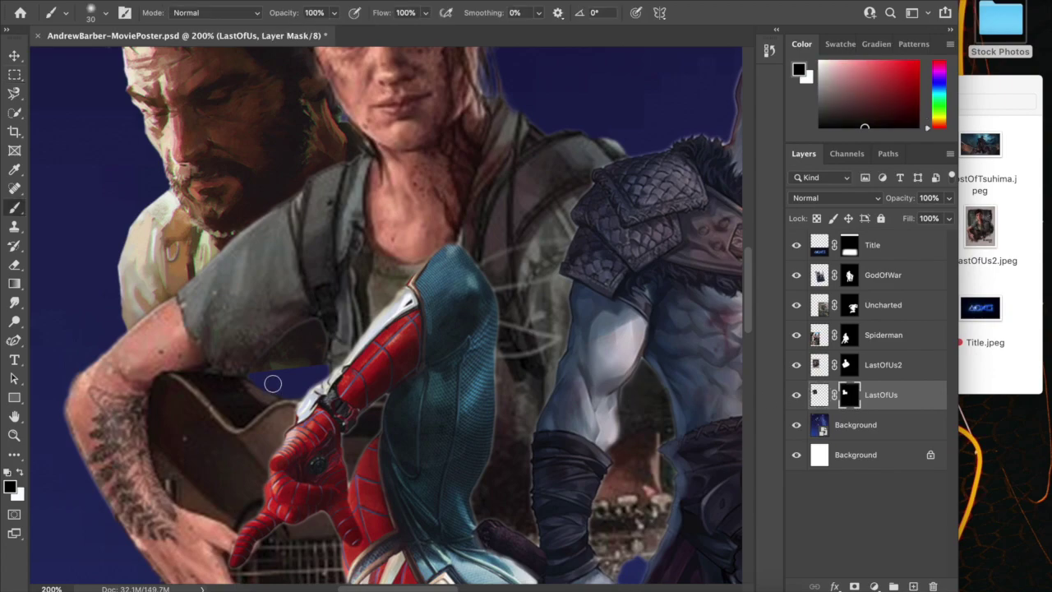
{"action": "key", "text": "x"}
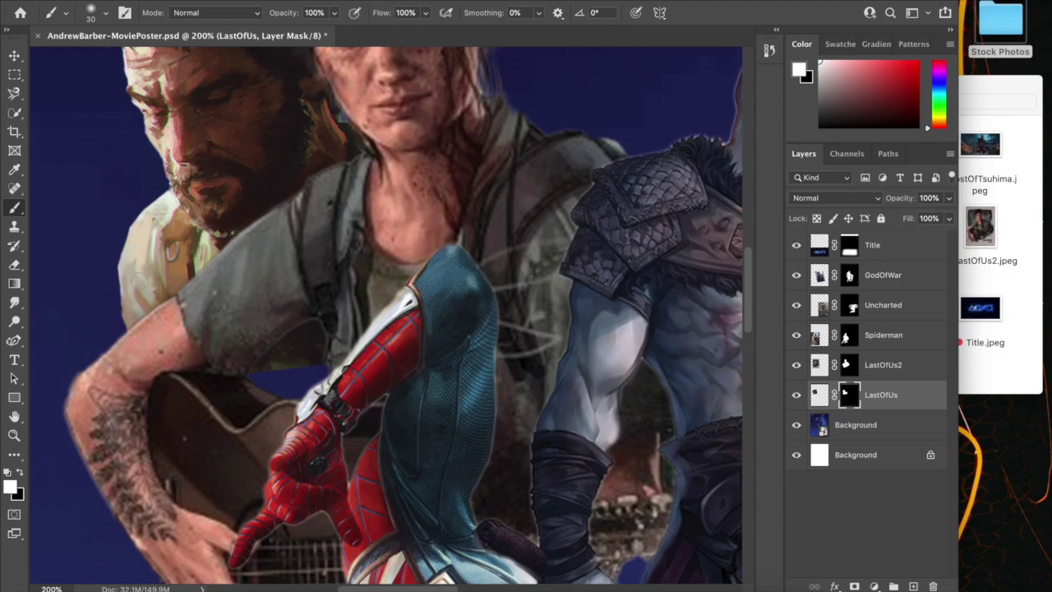
{"action": "left_click", "coordinate": [14, 227]}
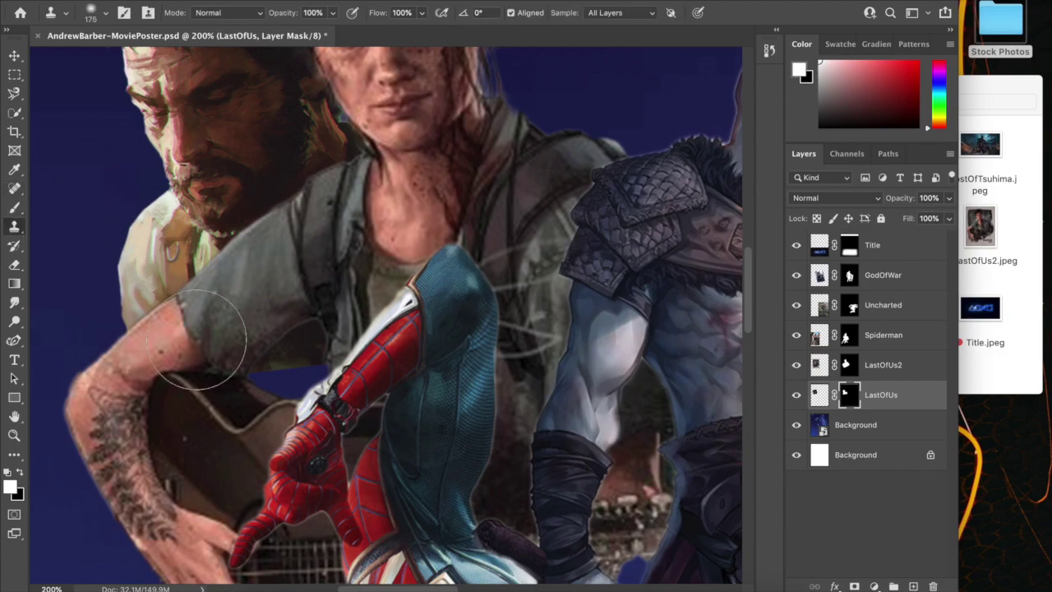
{"action": "left_click", "coordinate": [239, 318], "text": "alt"}
{"action": "mouse_move", "coordinate": [278, 370]}
{"action": "left_mouse_down"}
{"action": "mouse_move", "coordinate": [317, 375]}
{"action": "mouse_move", "coordinate": [263, 369]}
{"action": "mouse_move", "coordinate": [271, 380]}
{"action": "left_mouse_up"}
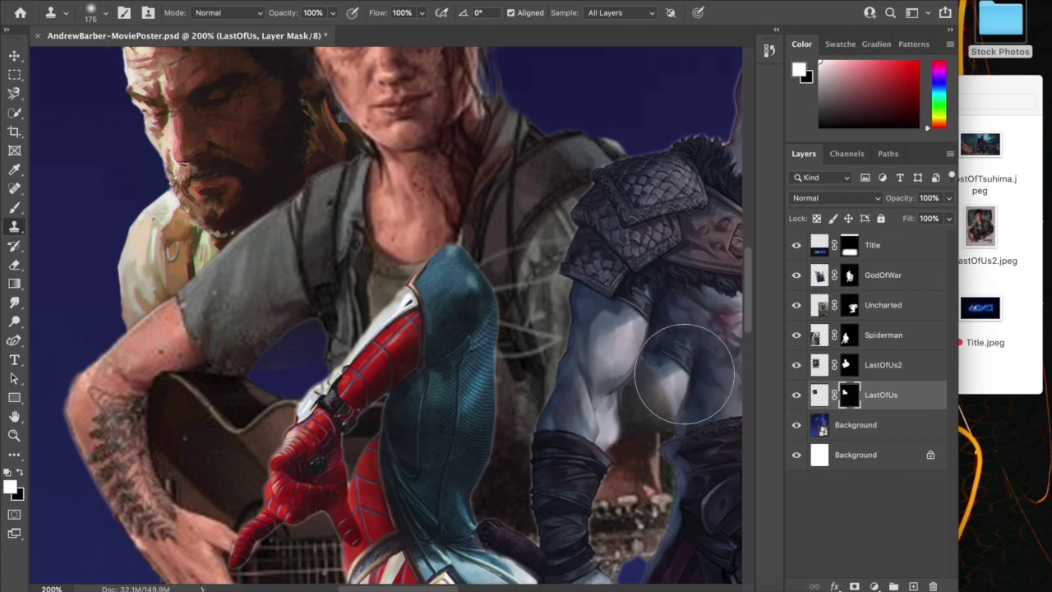
{"action": "key", "text": "b"}
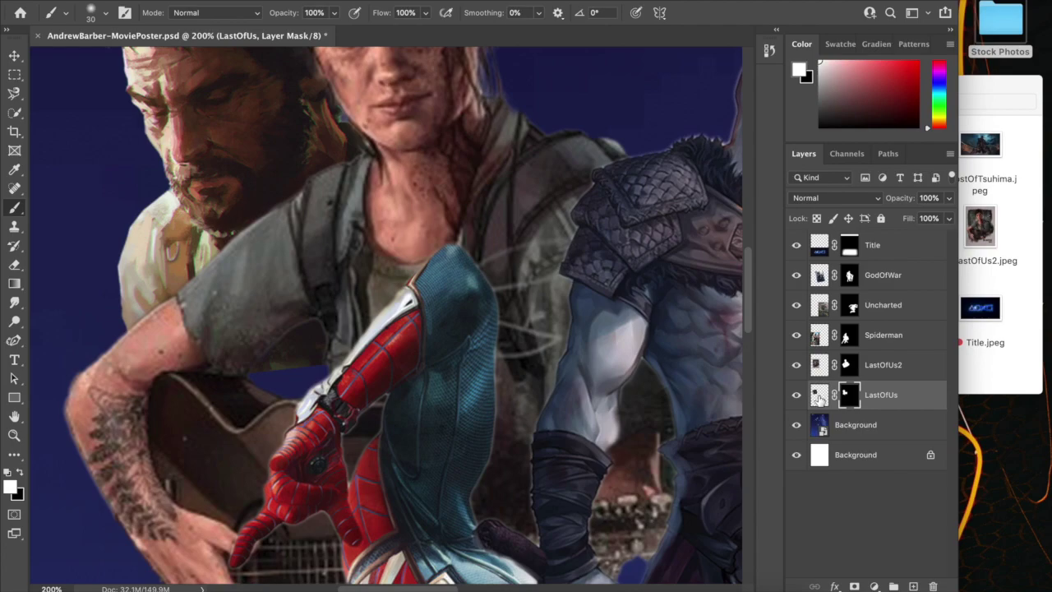
- Fill the gap between LastOfUs2's sleeve and the guitar by clone stamping nearby texture onto the LastOfUs layer's image
{"action": "left_click", "coordinate": [819, 396]}
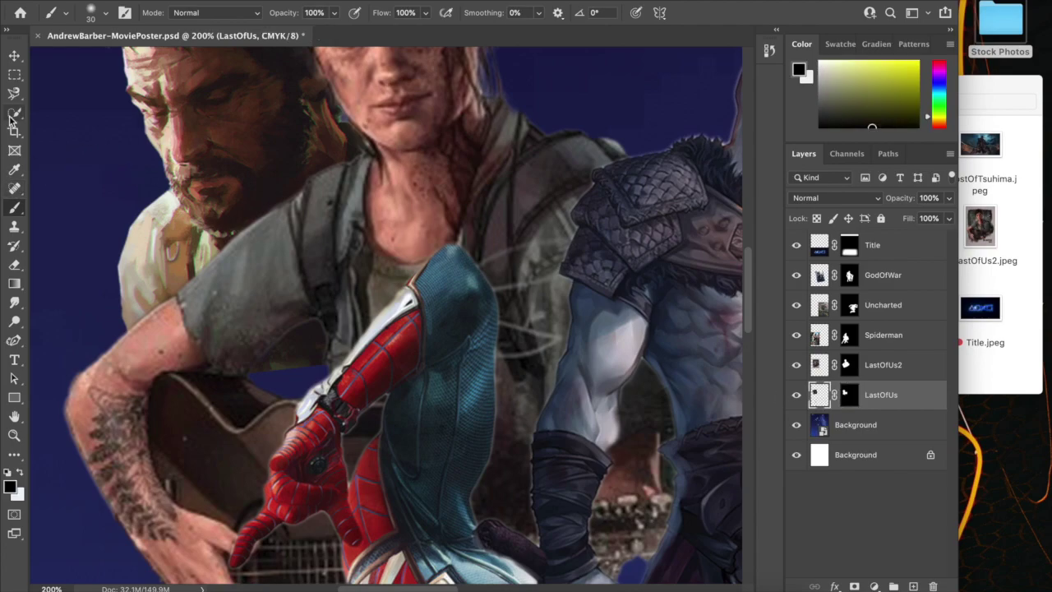
{"action": "left_click", "coordinate": [14, 226]}
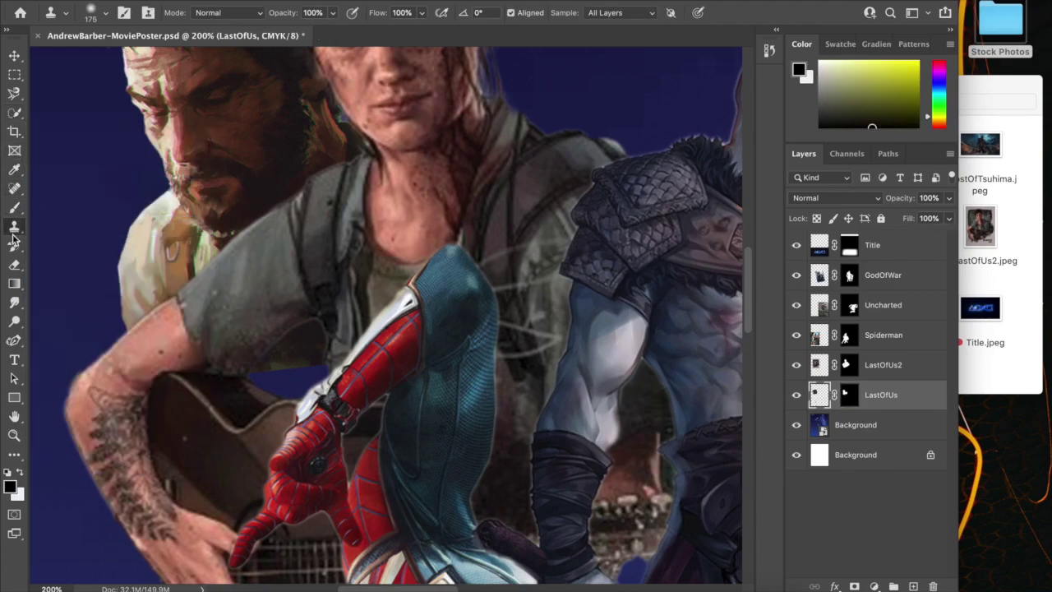
{"action": "left_click", "coordinate": [254, 340], "text": "alt"}
{"action": "mouse_move", "coordinate": [259, 328]}
{"action": "left_mouse_down"}
{"action": "mouse_move", "coordinate": [305, 353]}
{"action": "mouse_move", "coordinate": [300, 386]}
{"action": "mouse_move", "coordinate": [255, 374]}
{"action": "mouse_move", "coordinate": [307, 374]}
{"action": "mouse_move", "coordinate": [308, 402]}
{"action": "left_mouse_up"}
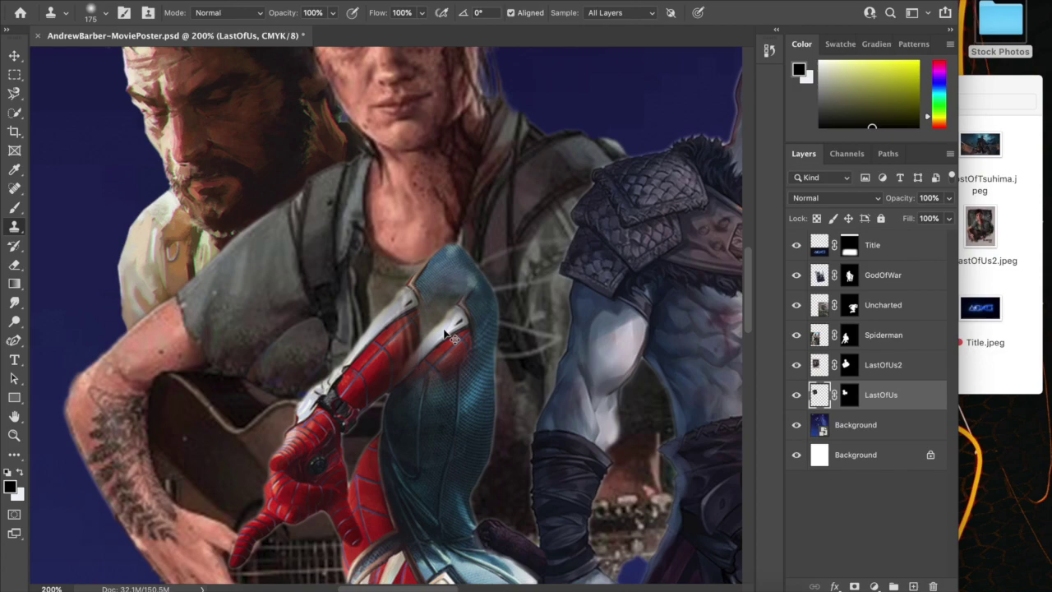
{"action": "key", "text": "ctrl+minus"}
{"action": "key", "text": "ctrl+minus"}
{"action": "key", "text": "ctrl+minus"}
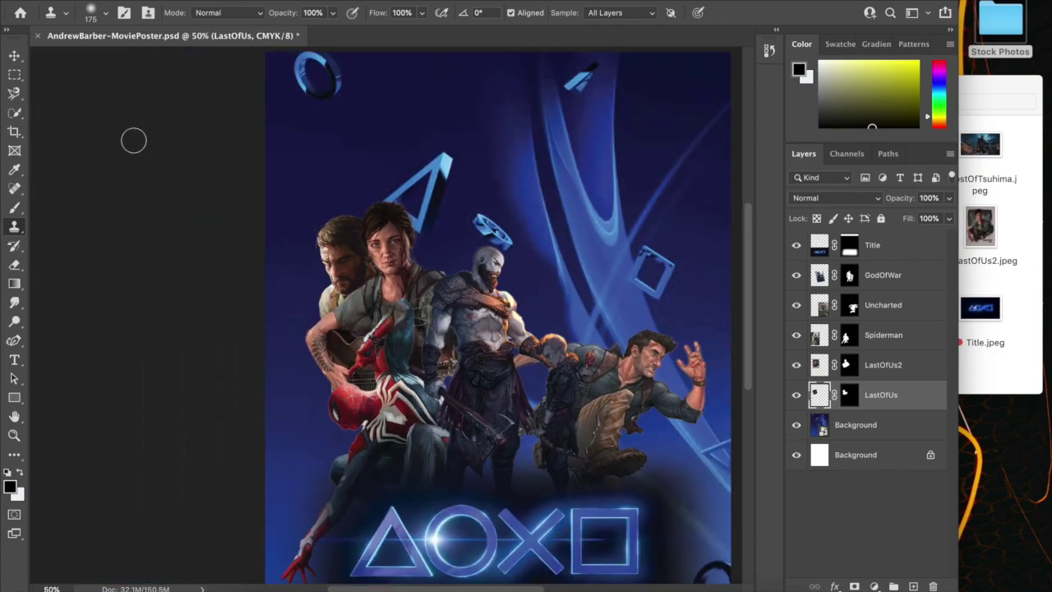
{"action": "left_click", "coordinate": [14, 74]}
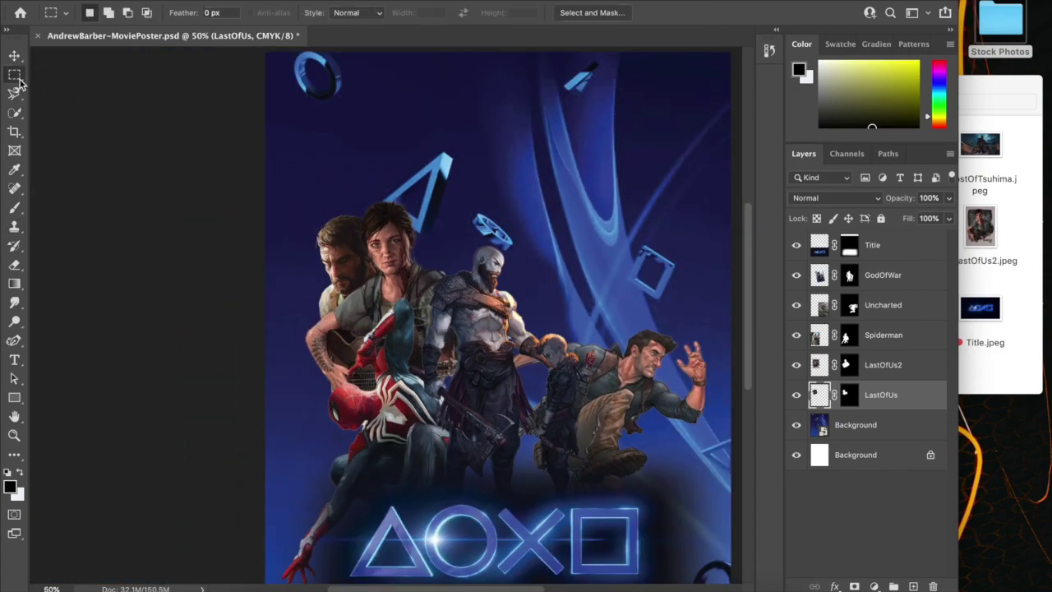
{"action": "scroll", "coordinate": [232, 151], "scroll_direction": "right", "scroll_amount": 3}
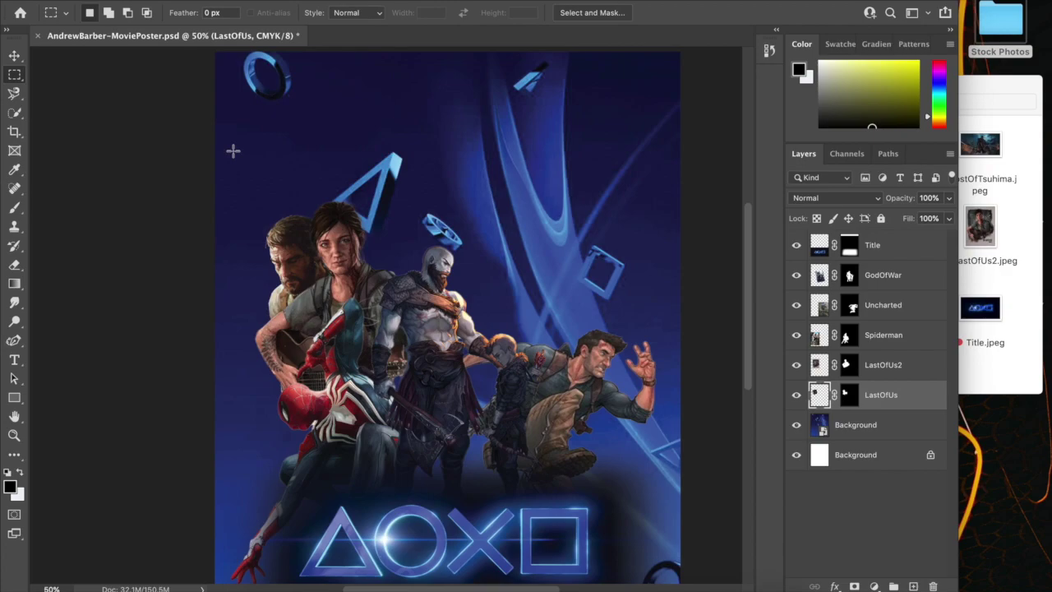
{"action": "key", "text": "ctrl+minus"}
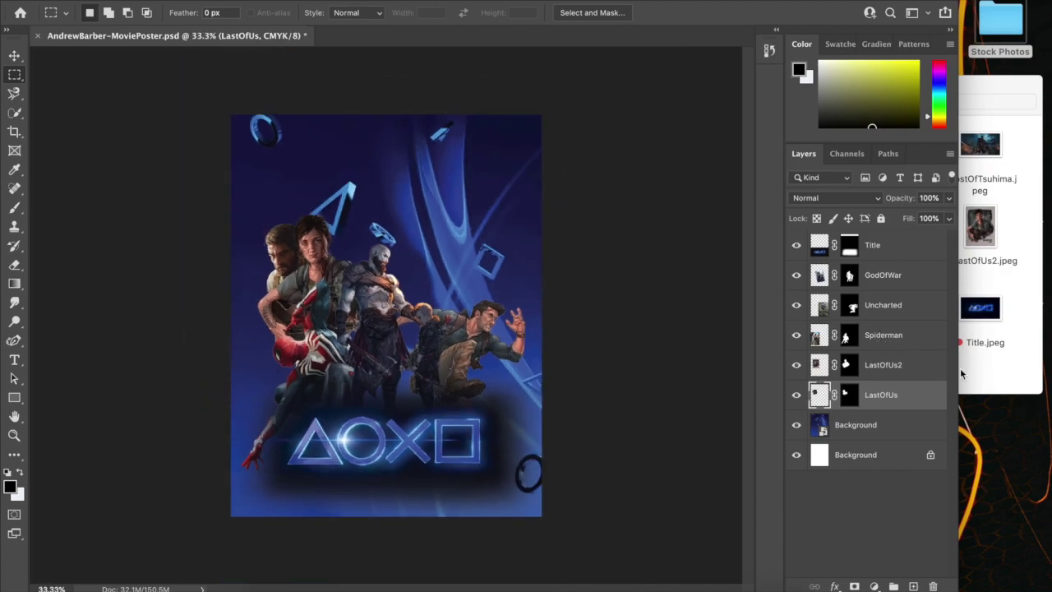
- Switch to the Stock Photos folder in Finder and tag LastOfUs.jpeg red
{"action": "left_click", "coordinate": [988, 376]}
{"action": "right_click", "coordinate": [894, 233]}
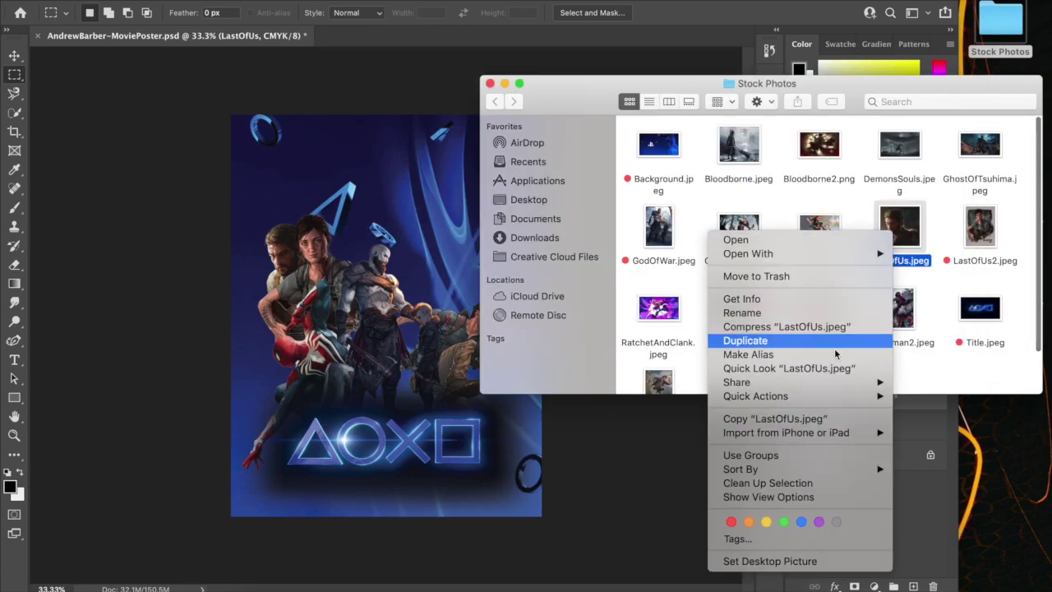
{"action": "left_click", "coordinate": [732, 522]}
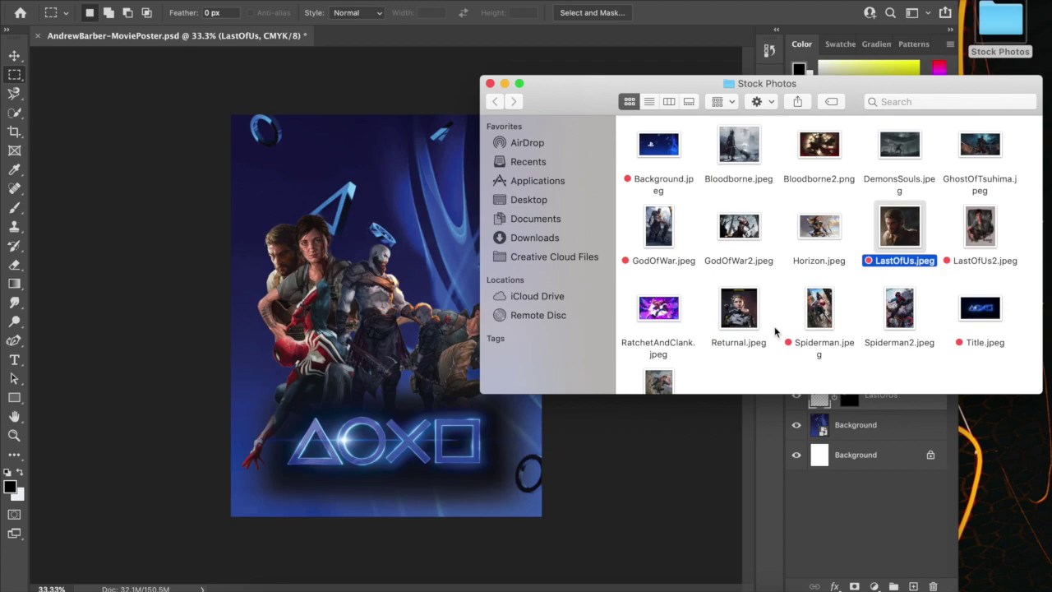
- Place Horizon.jpeg into the poster and move its layer above the Title layer
{"action": "left_click_drag", "start_coordinate": [833, 234], "coordinate": [386, 326]}
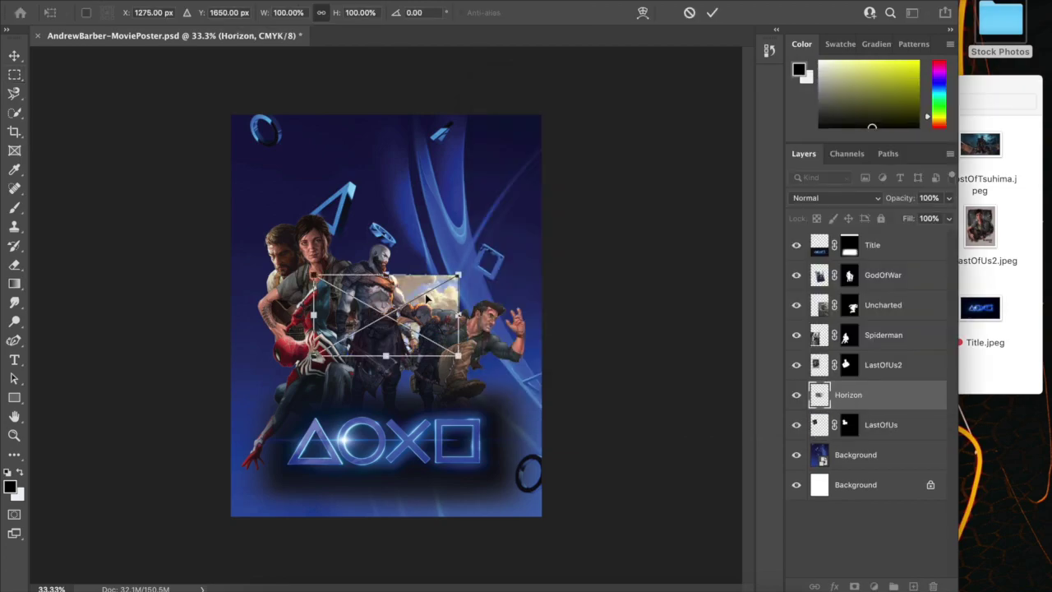
{"action": "left_click_drag", "start_coordinate": [832, 398], "coordinate": [827, 239]}
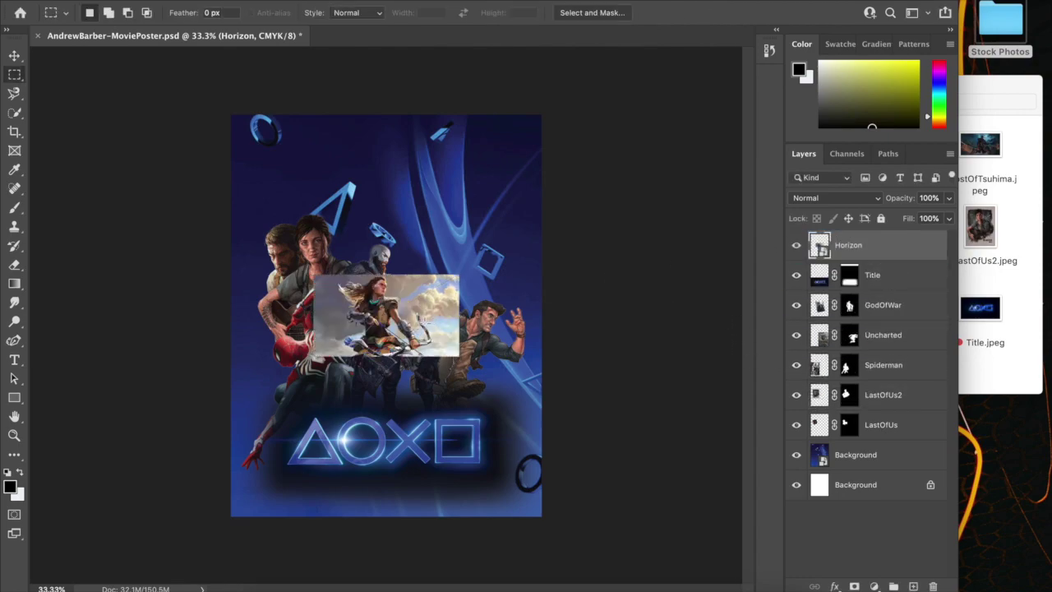
- Move the Horizon image up and to the right, then enlarge it from its upper-right corner and apply the transform
{"action": "key", "text": "v"}
{"action": "left_click_drag", "start_coordinate": [393, 341], "coordinate": [422, 306]}
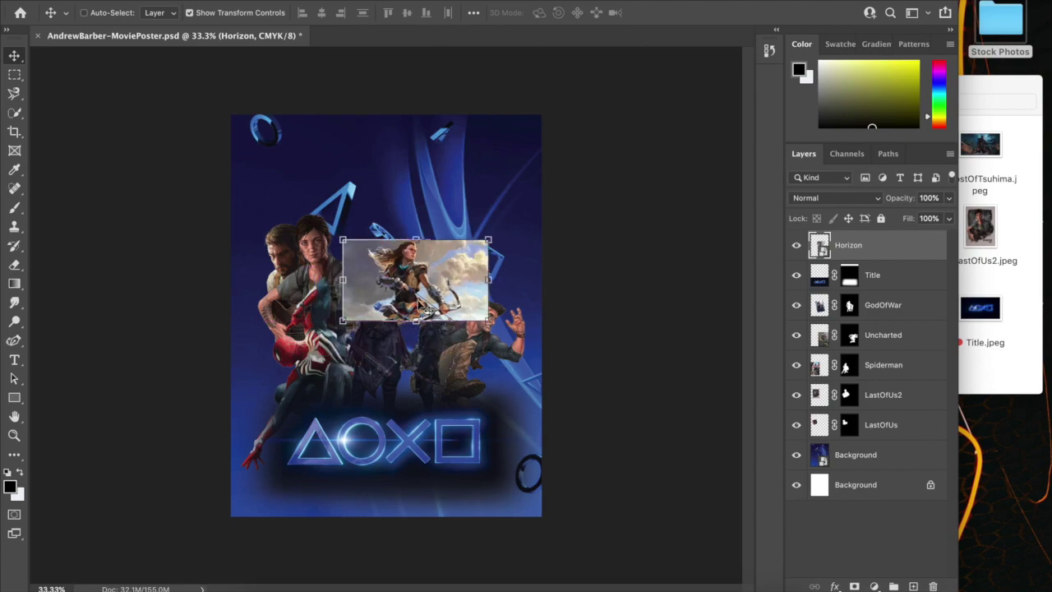
{"action": "left_click_drag", "start_coordinate": [491, 236], "coordinate": [561, 189]}
{"action": "key", "text": "Return"}
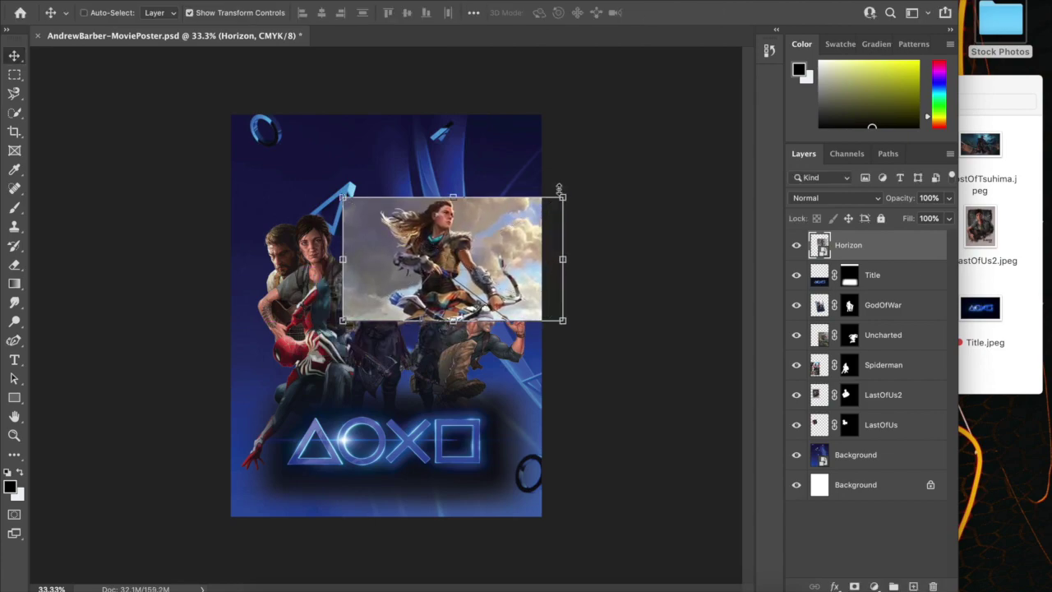
- Mask out the Horizon character's background using Select Subject and Refine Hair, with Smooth 20 and Feather 2.0 px
{"action": "left_click", "coordinate": [14, 113]}
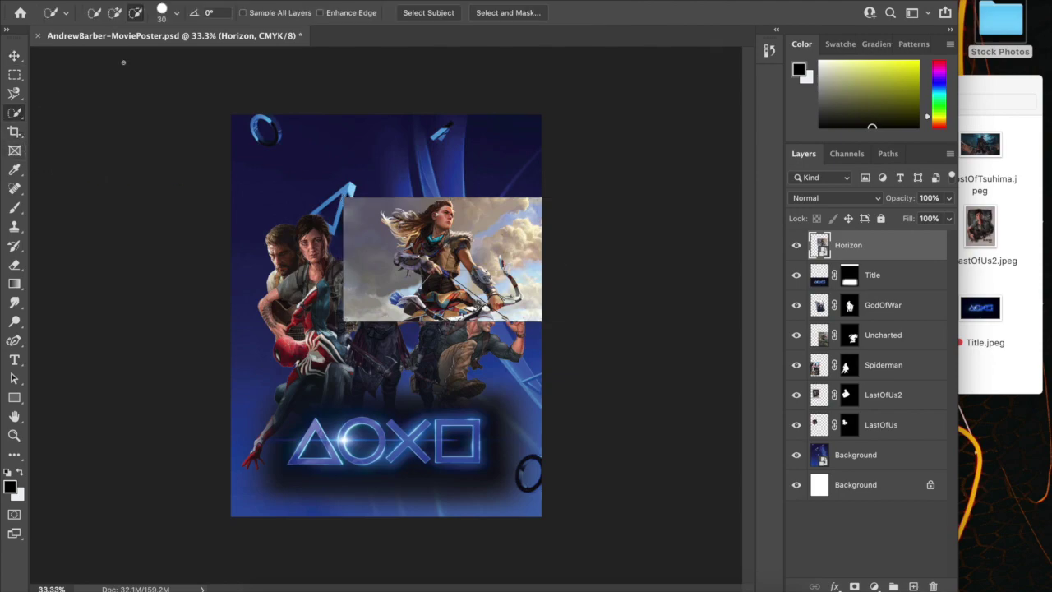
{"action": "left_click", "coordinate": [427, 11]}
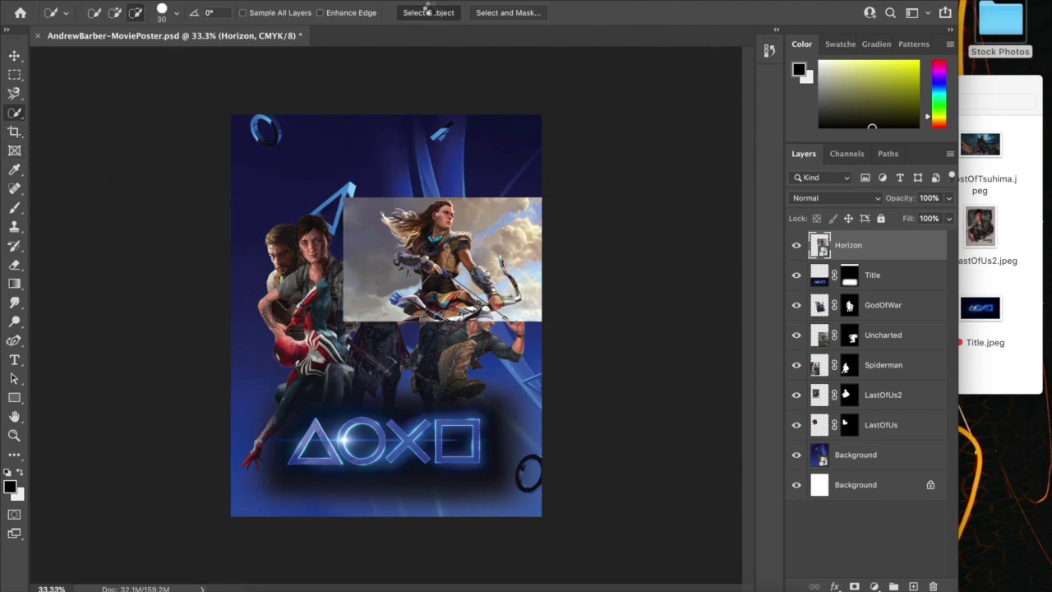
{"action": "left_click", "coordinate": [509, 12]}
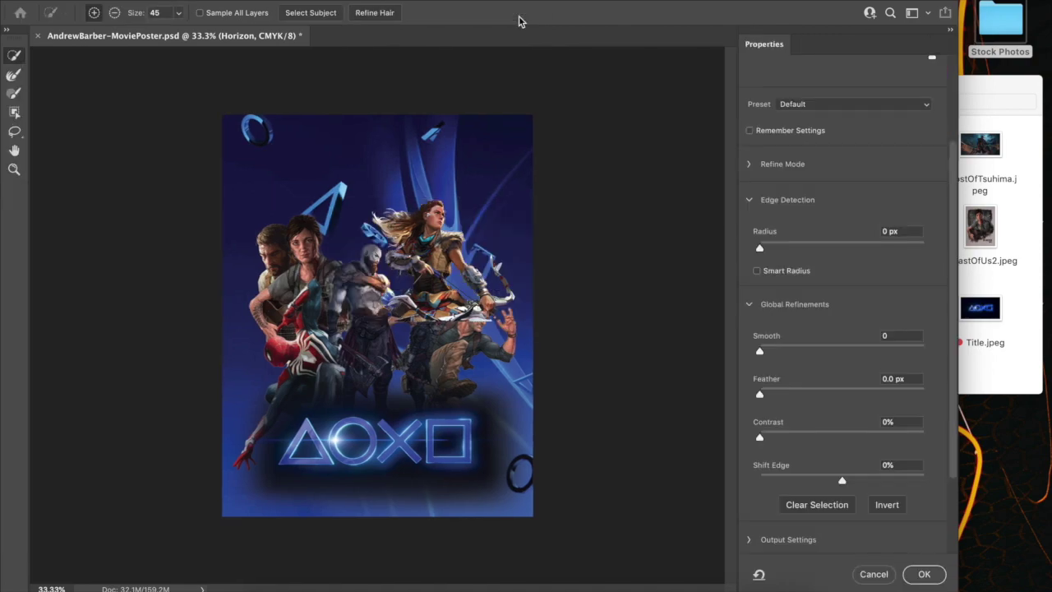
{"action": "left_click", "coordinate": [379, 13]}
{"action": "left_click", "coordinate": [793, 351]}
{"action": "left_click", "coordinate": [779, 395]}
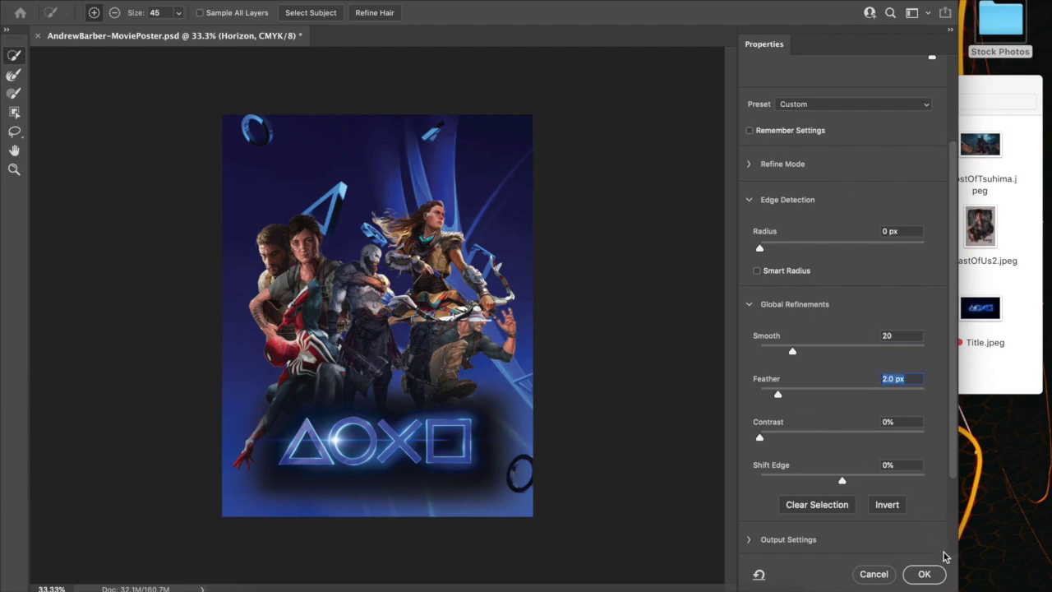
{"action": "left_click", "coordinate": [926, 575]}
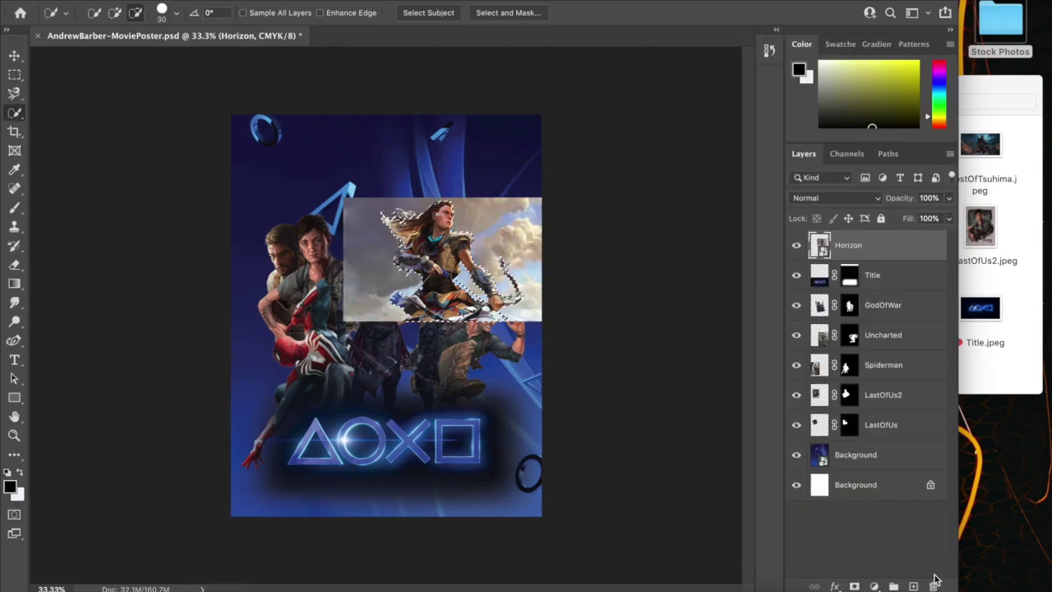
{"action": "left_click", "coordinate": [855, 586]}
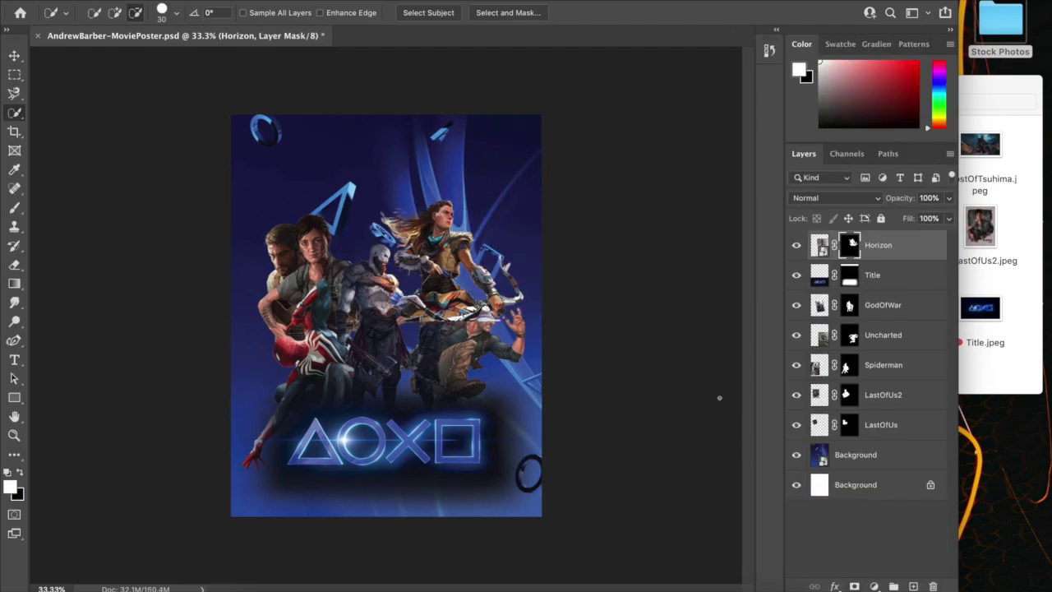
- Move the Horizon layer below LastOfUs and lower the figure behind the GodOfWar and Uncharted characters
{"action": "left_click_drag", "start_coordinate": [822, 245], "coordinate": [822, 429]}
{"action": "key", "text": "v"}
{"action": "mouse_move", "coordinate": [444, 271]}
{"action": "left_mouse_down"}
{"action": "mouse_move", "coordinate": [448, 286]}
{"action": "mouse_move", "coordinate": [429, 314]}
{"action": "mouse_move", "coordinate": [436, 302]}
{"action": "mouse_move", "coordinate": [387, 289]}
{"action": "mouse_move", "coordinate": [444, 283]}
{"action": "left_mouse_up"}
- Convert the Horizon smart object to a regular layer, retaining its applied transforms
{"action": "key", "text": "super+plus"}
{"action": "key", "text": "super+plus"}
{"action": "key", "text": "super"}
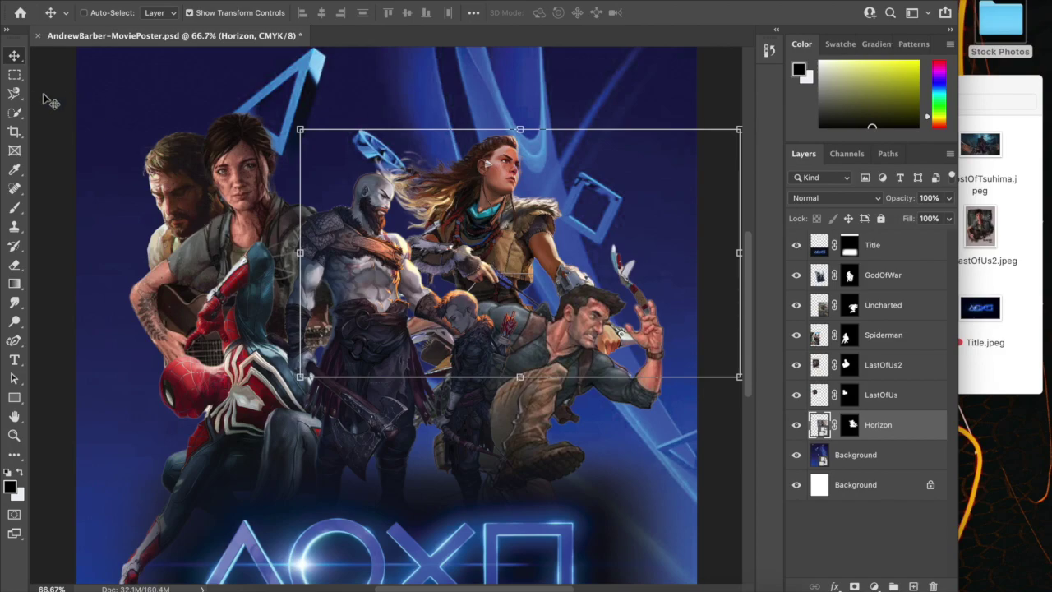
{"action": "key", "text": "m"}
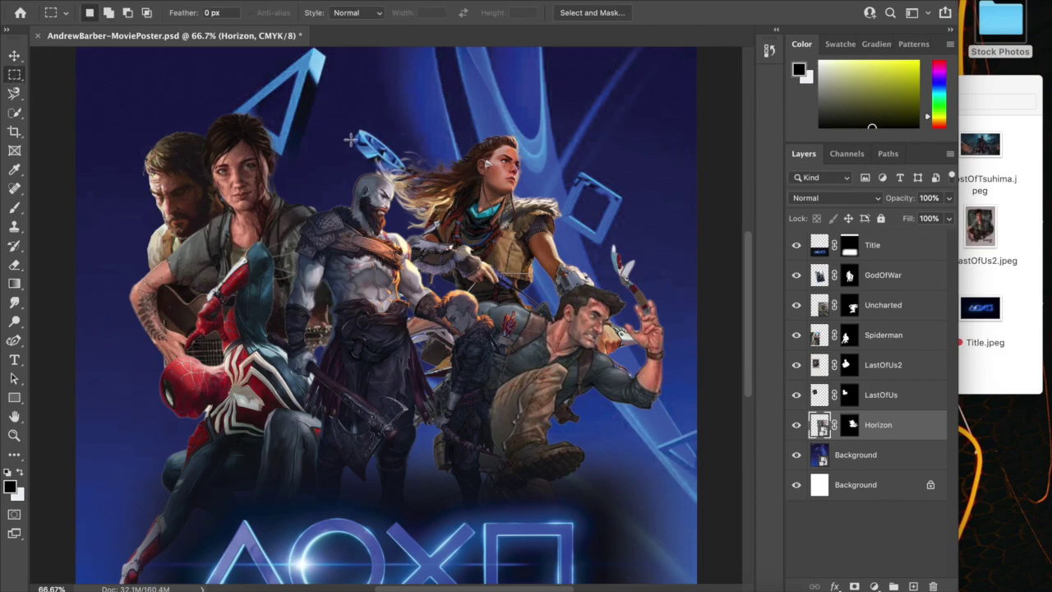
{"action": "key", "text": "super+equal"}
{"action": "key", "text": "super+equal"}
{"action": "key", "text": "super+equal"}
{"action": "scroll", "coordinate": [351, 139], "scroll_direction": "up", "scroll_amount": 5}
{"action": "scroll", "coordinate": [351, 140], "scroll_direction": "right", "scroll_amount": 4}
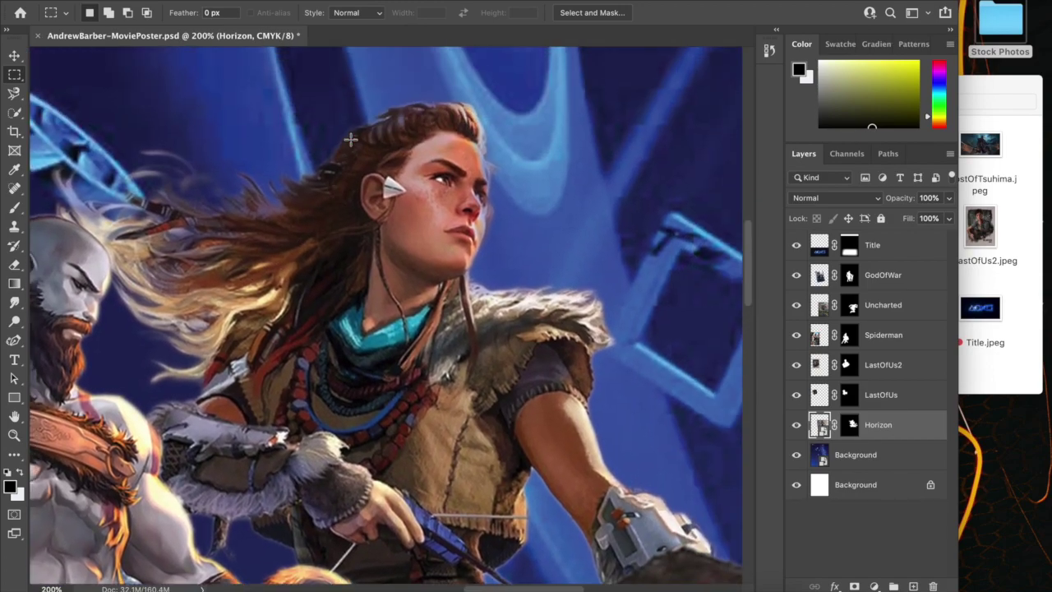
{"action": "left_click", "coordinate": [852, 426]}
{"action": "right_click", "coordinate": [902, 432]}
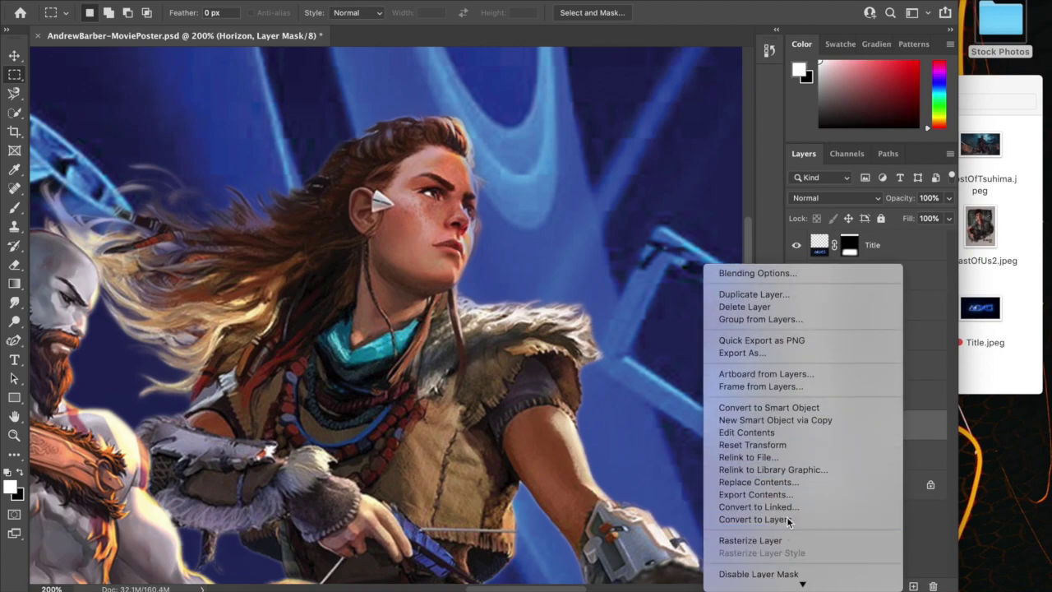
{"action": "left_click", "coordinate": [756, 517]}
{"action": "left_click", "coordinate": [635, 202]}
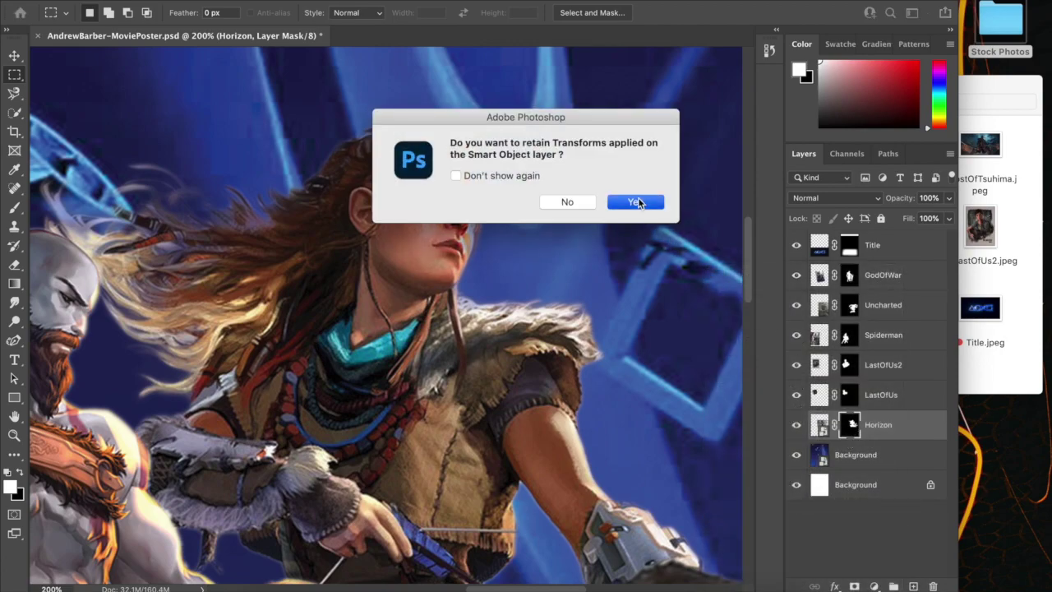
- Inspect the Horizon cutout's edges up close and its placement on the whole poster
{"action": "key", "text": "b"}
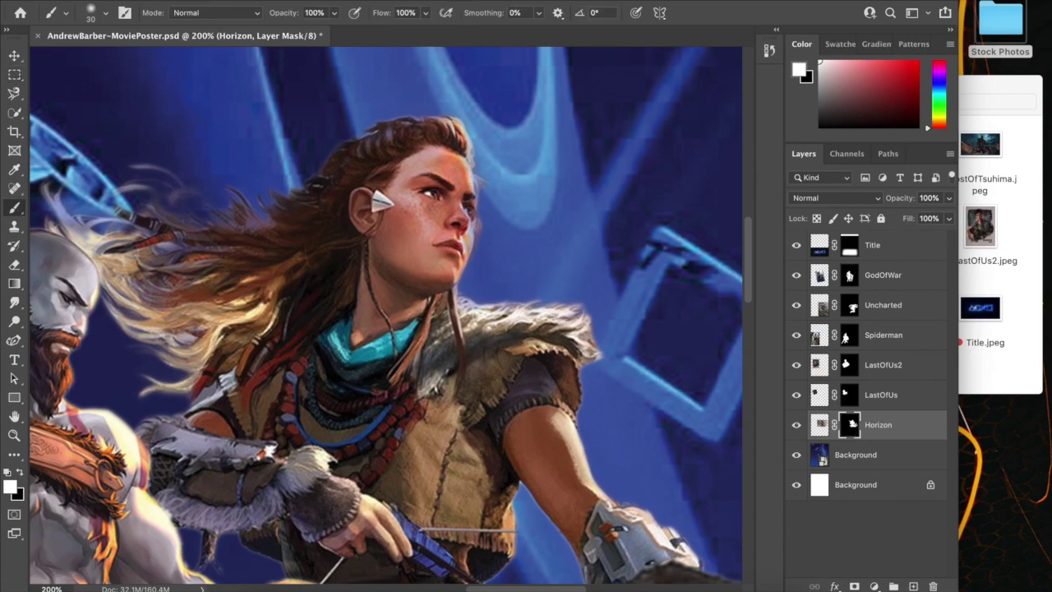
{"action": "scroll", "coordinate": [394, 214], "scroll_direction": "down", "scroll_amount": 5}
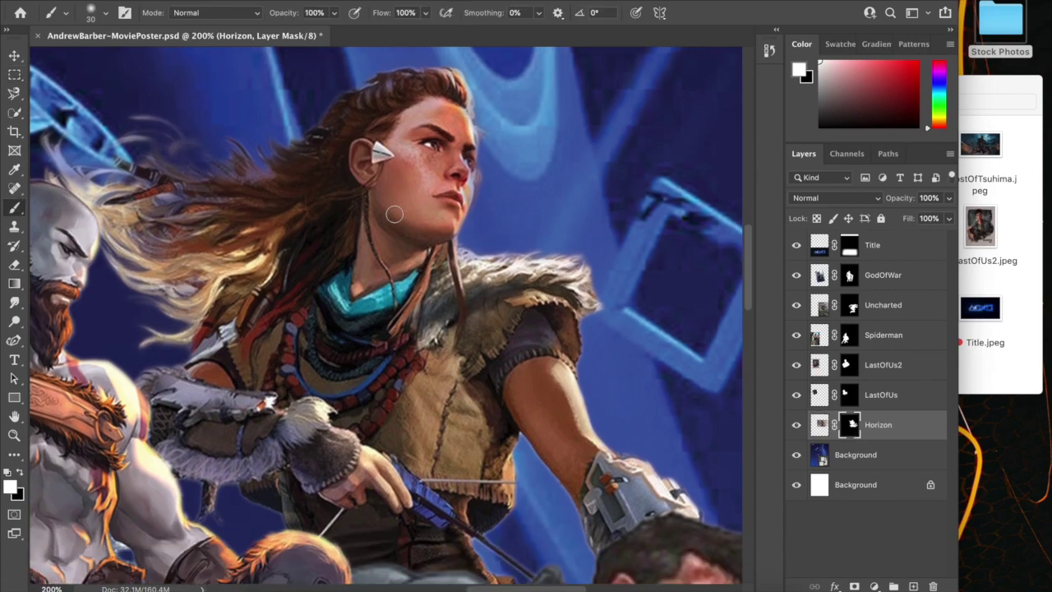
{"action": "scroll", "coordinate": [395, 214], "scroll_direction": "right", "scroll_amount": 5}
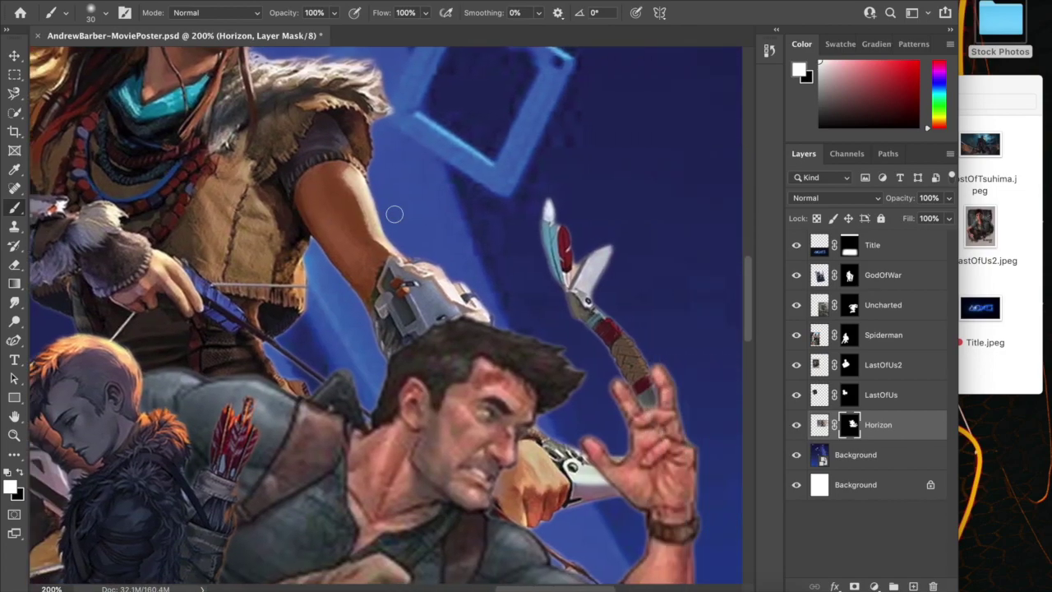
{"action": "key", "text": "ctrl+minus"}
{"action": "key", "text": "ctrl+minus"}
{"action": "key", "text": "ctrl+minus"}
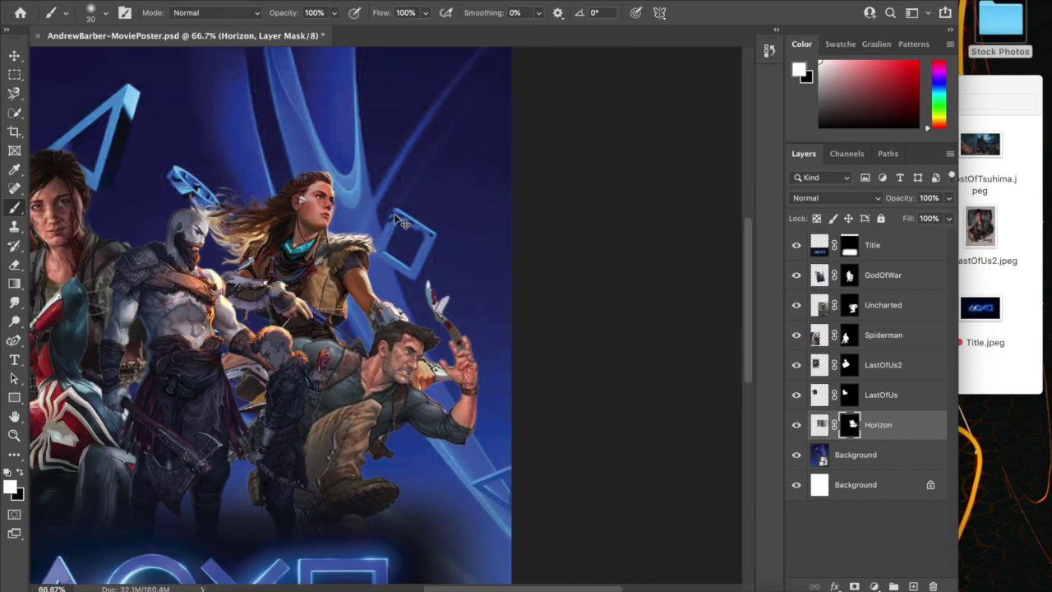
{"action": "key", "text": "ctrl+minus"}
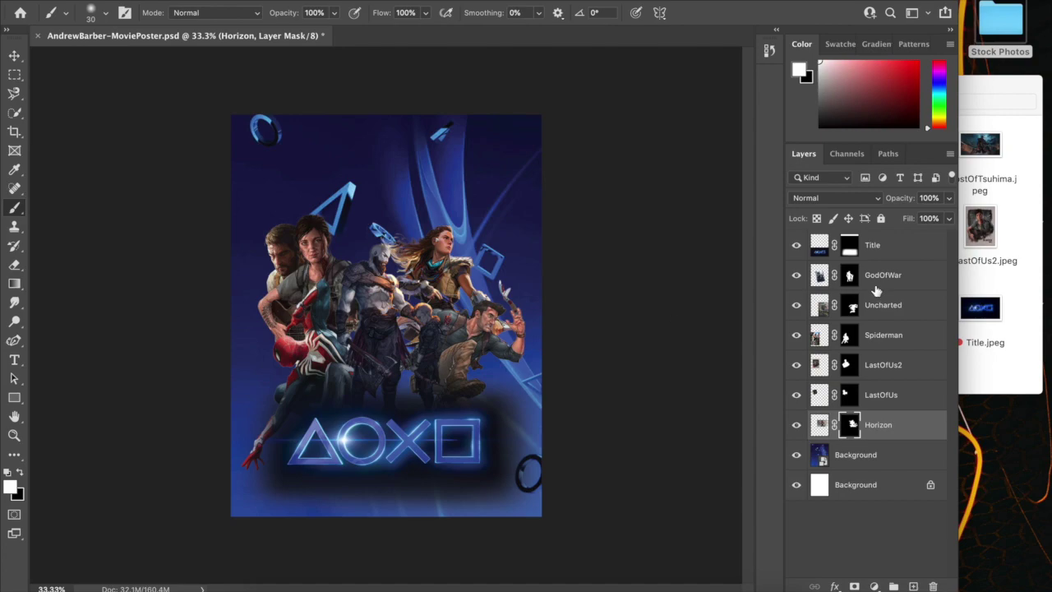
- Mark Horizon.jpeg in the Stock Photos folder with a red tag
{"action": "left_click", "coordinate": [1008, 372]}
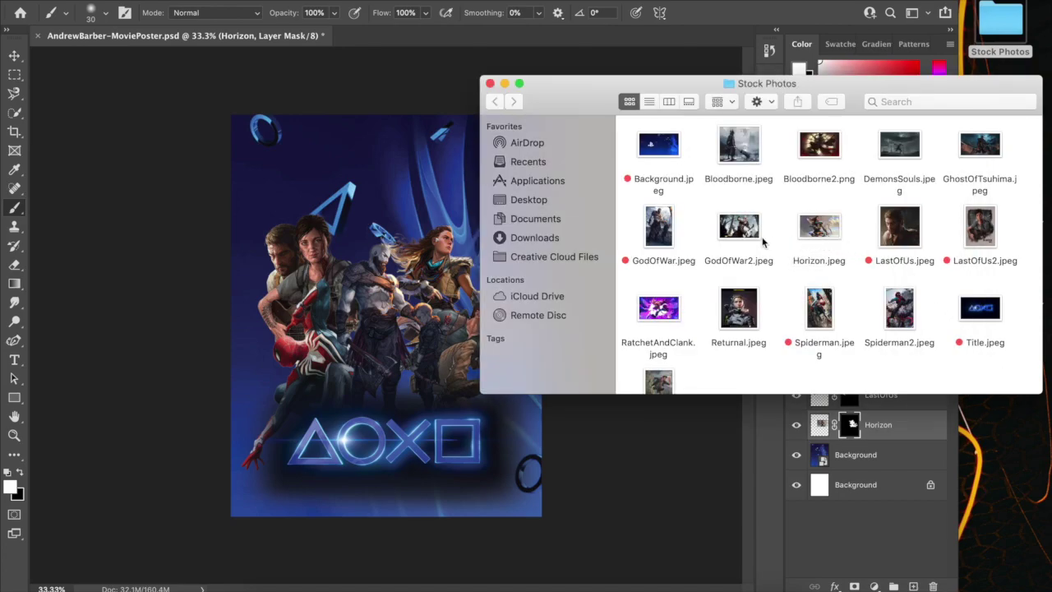
{"action": "right_click", "coordinate": [820, 224]}
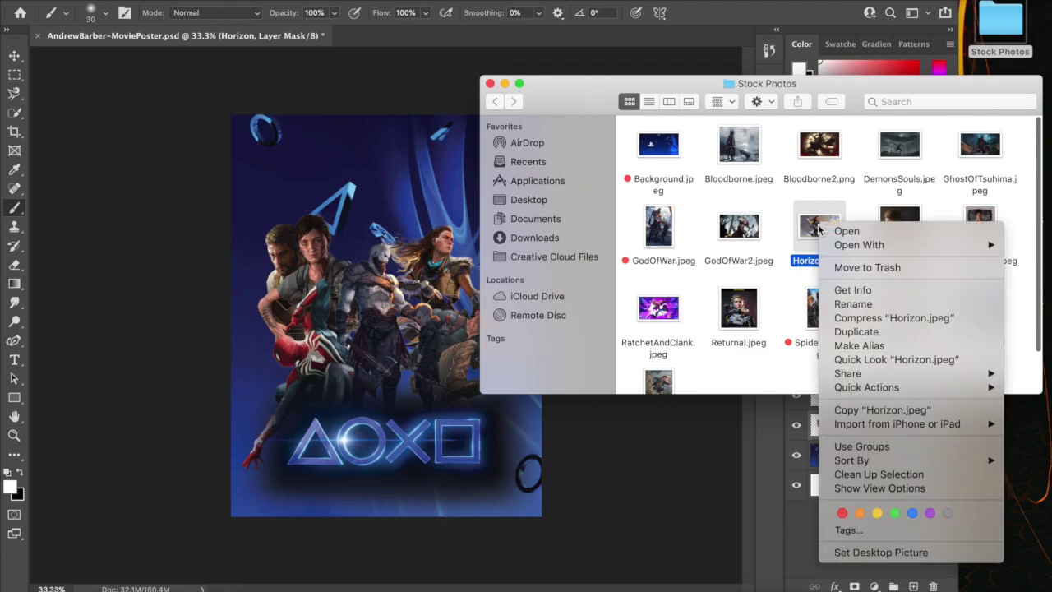
{"action": "left_click", "coordinate": [842, 512]}
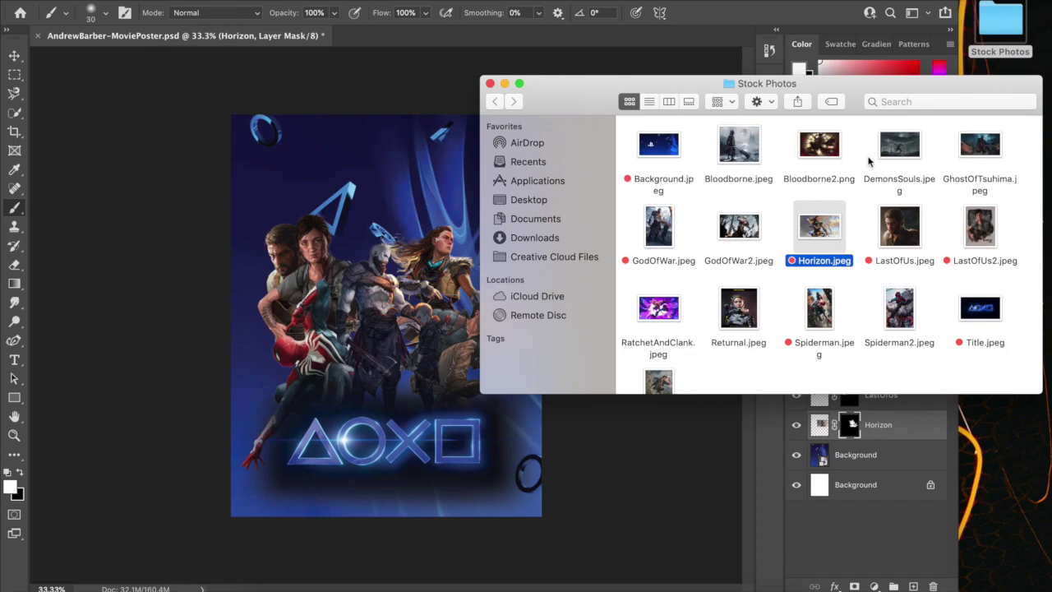
- Place Bloodborne2.png from the Stock Photos folder on the poster and move its layer above Title
{"action": "scroll", "coordinate": [756, 156], "scroll_direction": "down", "scroll_amount": 1}
{"action": "scroll", "coordinate": [756, 156], "scroll_direction": "up", "scroll_amount": 1}
{"action": "left_click_drag", "start_coordinate": [822, 152], "coordinate": [403, 280]}
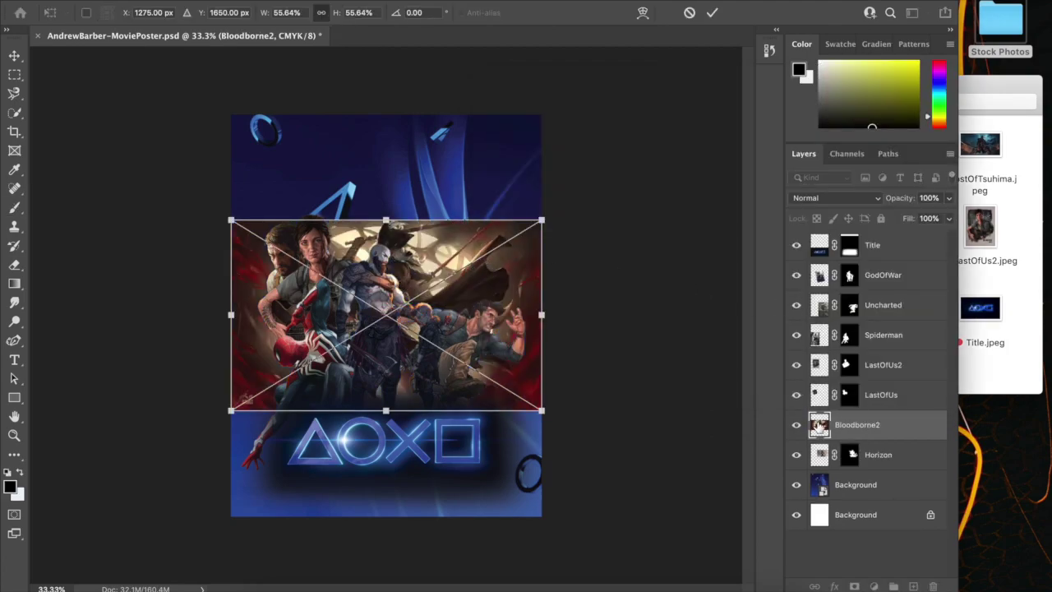
{"action": "left_click_drag", "start_coordinate": [818, 426], "coordinate": [830, 239]}
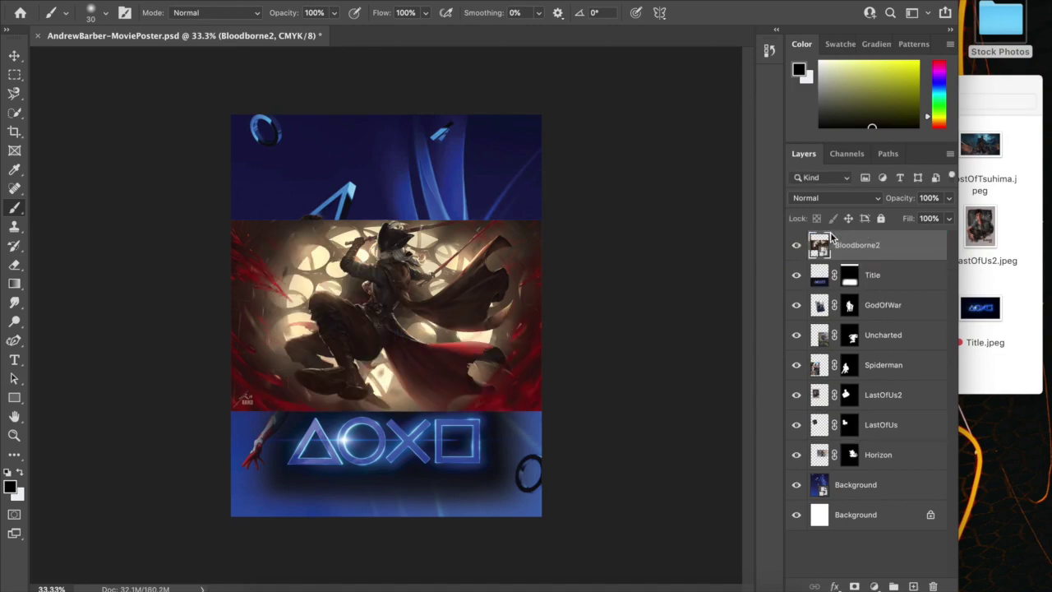
- Convert the Bloodborne2 smart object to a regular layer without a mask, retaining its applied transforms
{"action": "left_click", "coordinate": [854, 586]}
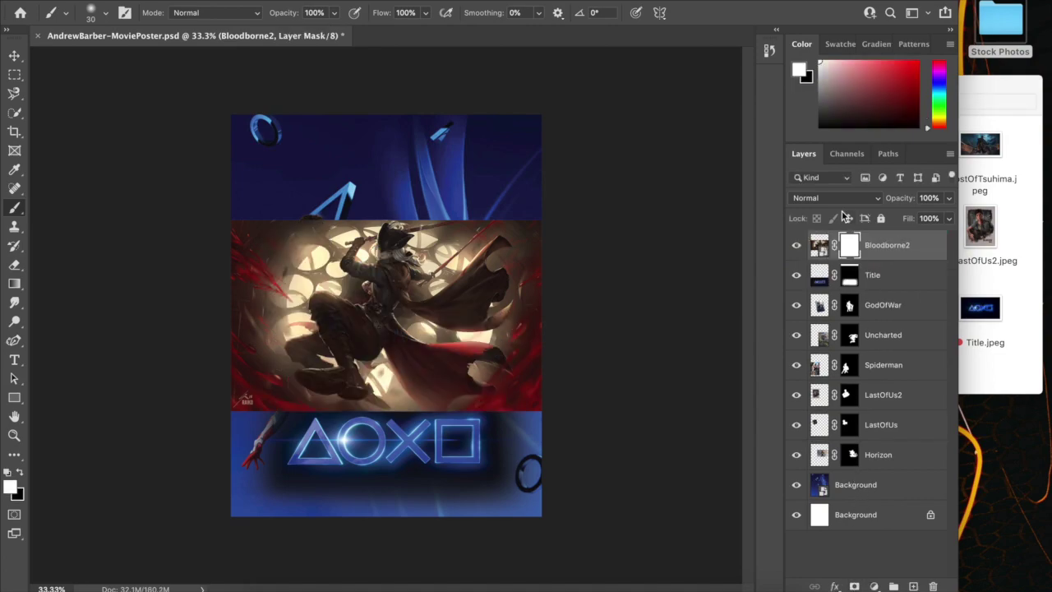
{"action": "key", "text": "super+z"}
{"action": "right_click", "coordinate": [896, 245]}
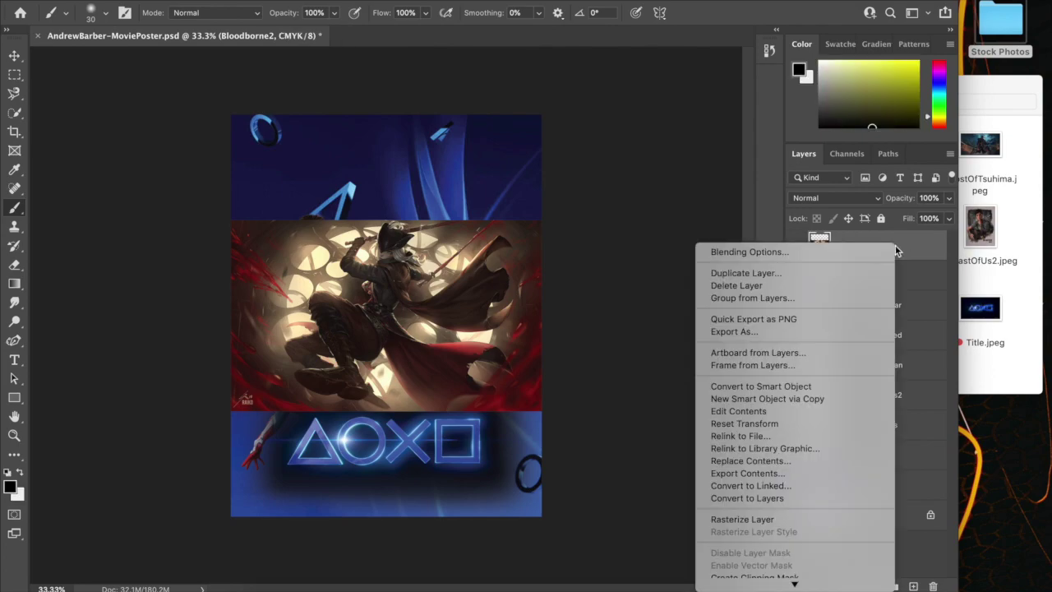
{"action": "left_click", "coordinate": [764, 499]}
{"action": "left_click", "coordinate": [631, 203]}
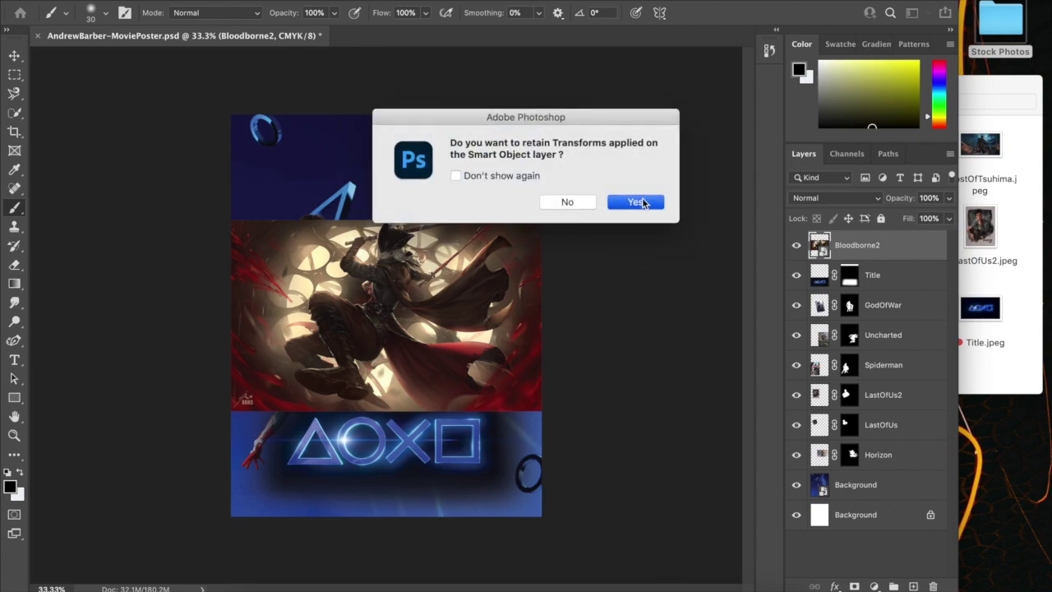
- Select the Bloodborne2 character with Select Subject and add the rear leg and the lower boot with Quick Selection
{"action": "left_click", "coordinate": [14, 114]}
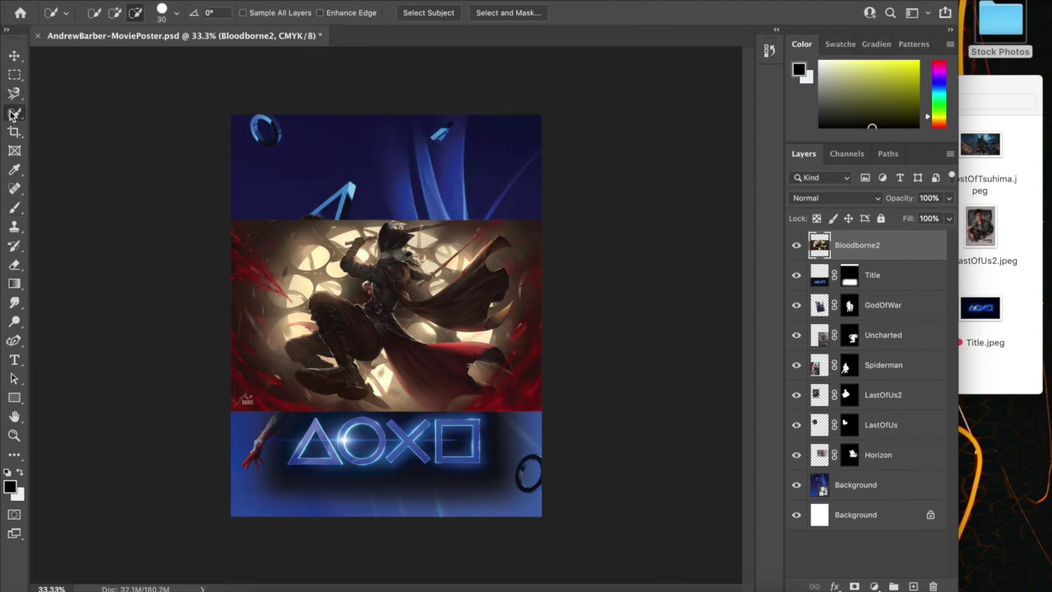
{"action": "left_click", "coordinate": [527, 12]}
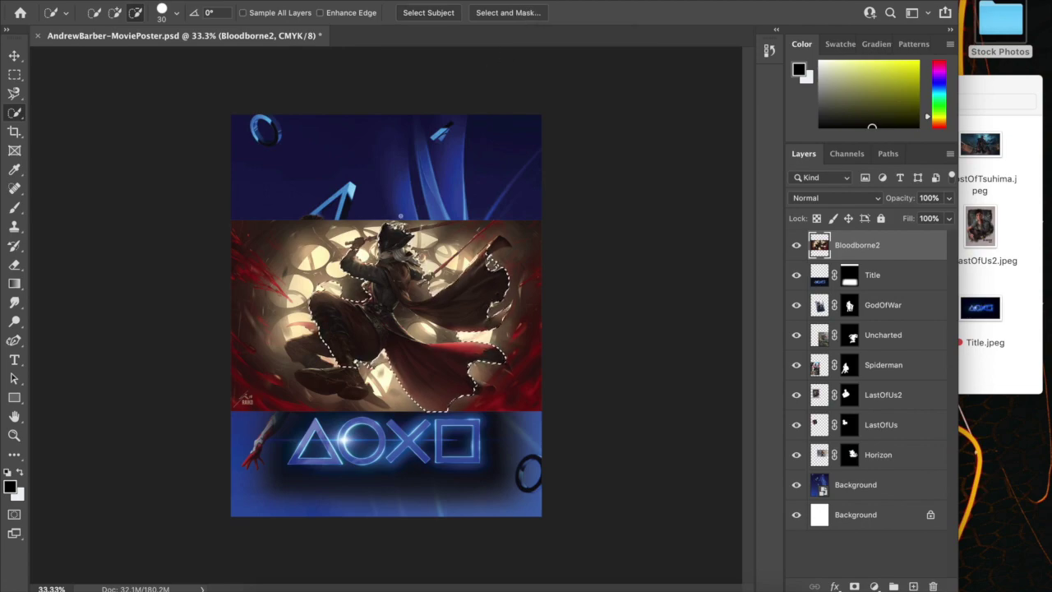
{"action": "scroll", "coordinate": [409, 223], "scroll_direction": "up", "scroll_amount": 5}
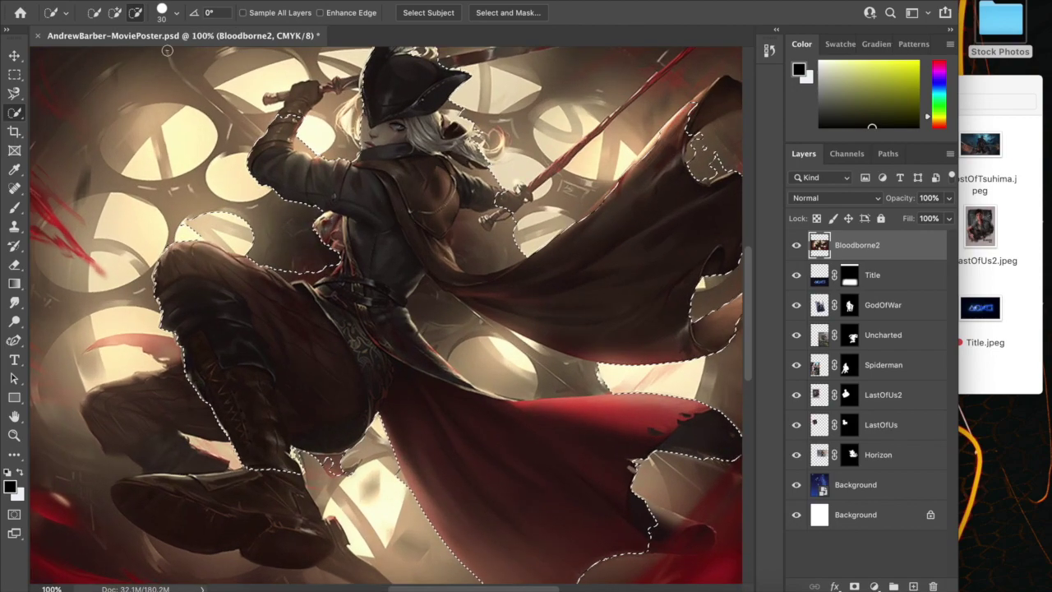
{"action": "left_click_drag", "start_coordinate": [187, 408], "coordinate": [162, 408]}
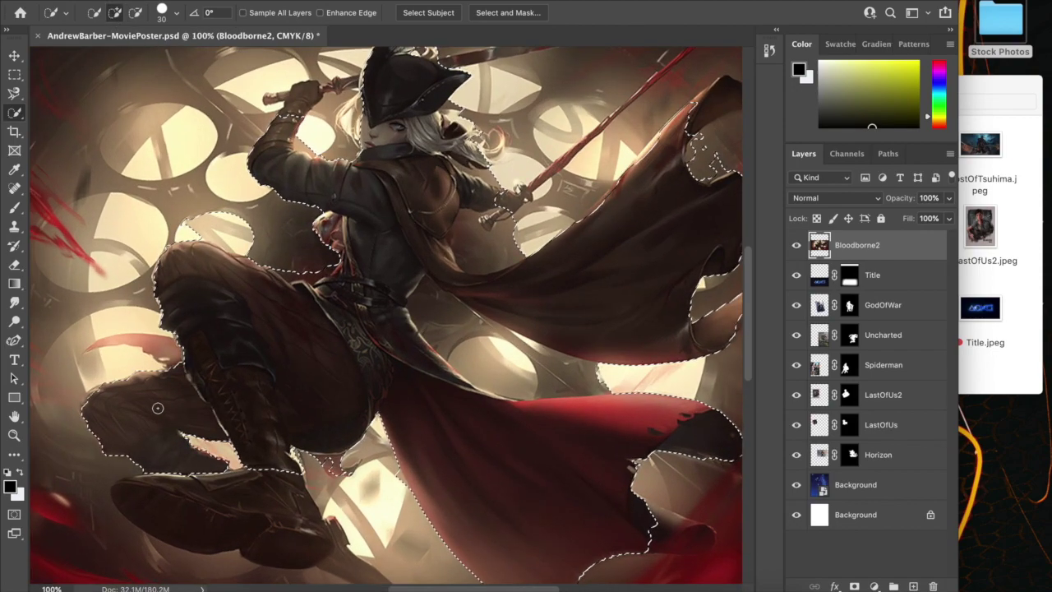
{"action": "mouse_move", "coordinate": [166, 452]}
{"action": "left_mouse_down"}
{"action": "mouse_move", "coordinate": [232, 528]}
{"action": "mouse_move", "coordinate": [166, 514]}
{"action": "mouse_move", "coordinate": [222, 510]}
{"action": "left_mouse_up"}
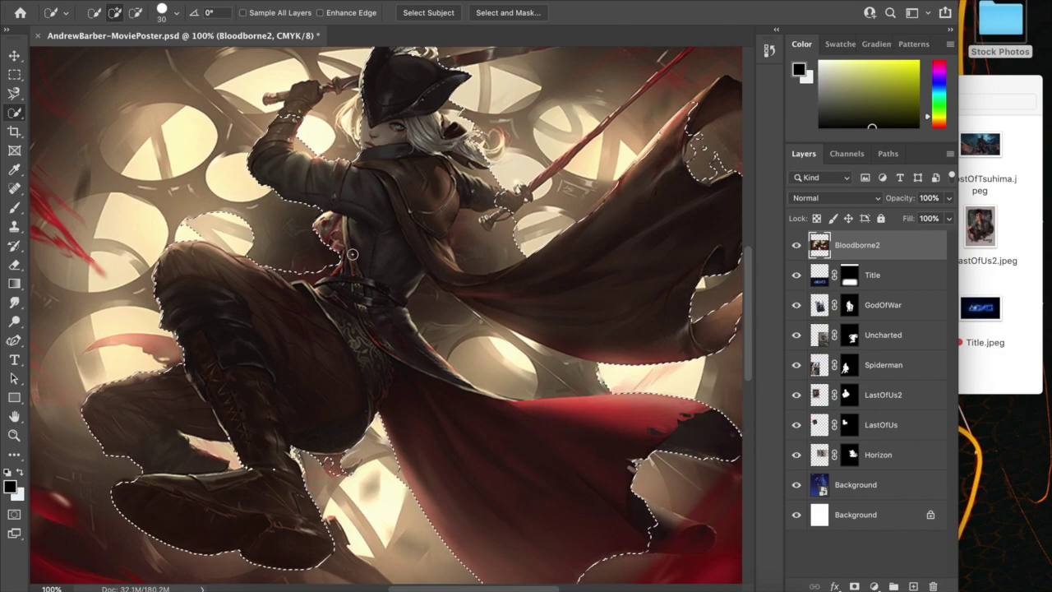
- Extend the selection along the blade of the raised sword and undo the last stroke
{"action": "scroll", "coordinate": [352, 254], "scroll_direction": "up", "scroll_amount": 3}
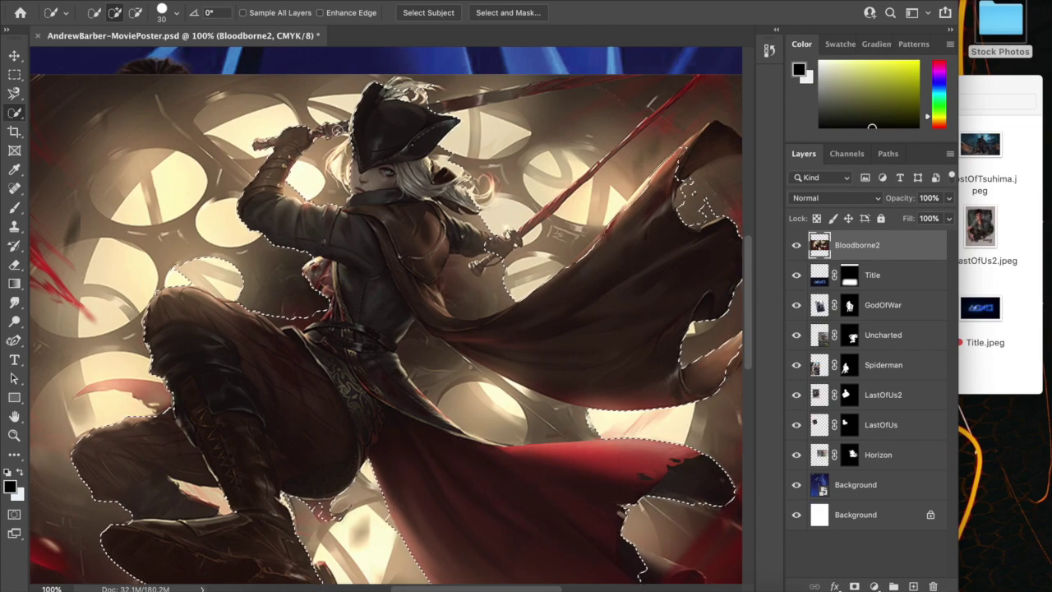
{"action": "left_click_drag", "start_coordinate": [421, 105], "coordinate": [597, 74]}
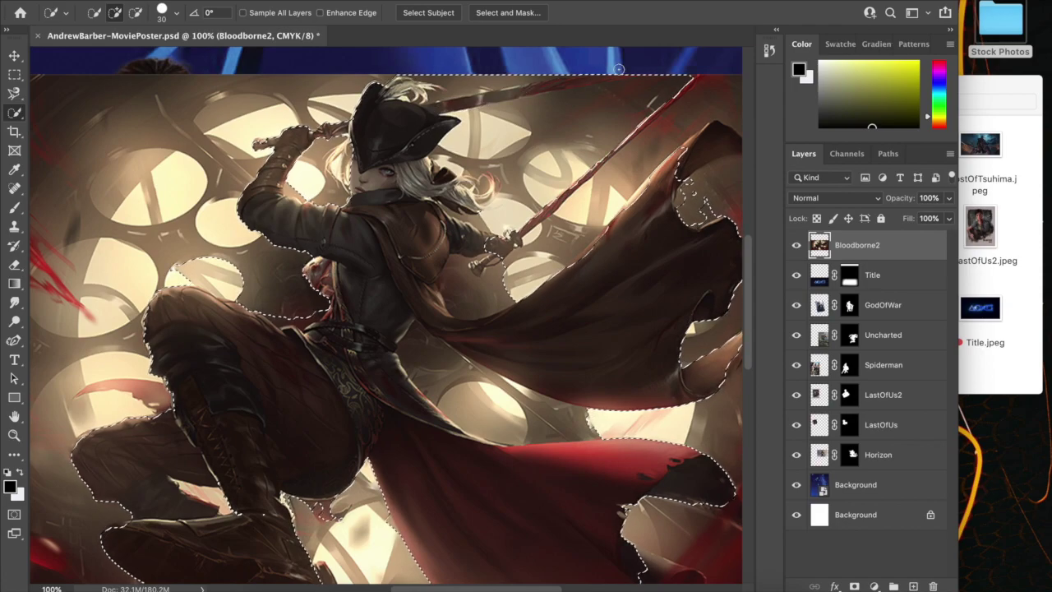
{"action": "key", "text": "ctrl+z"}
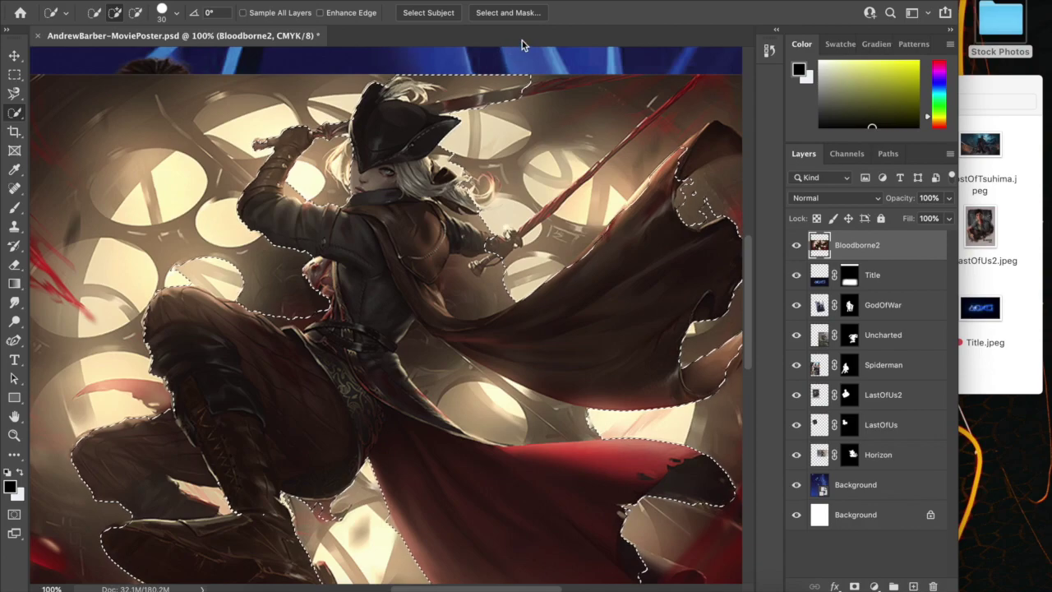
- Refine the character selection's edges in Select and Mask with Smooth 21 and Feather 2.4 px
{"action": "left_click", "coordinate": [535, 13]}
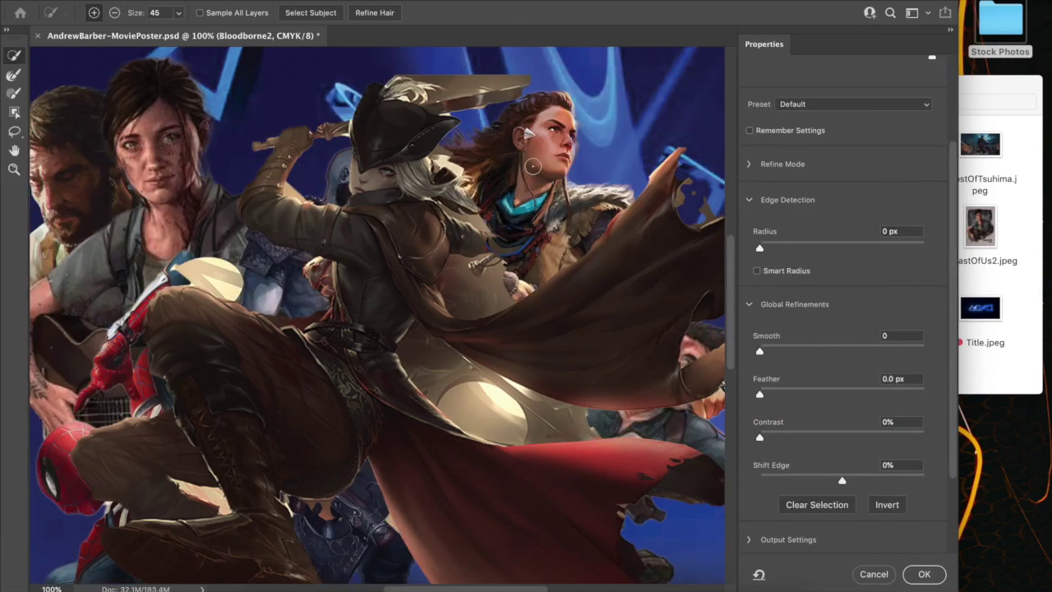
{"action": "left_click", "coordinate": [114, 12]}
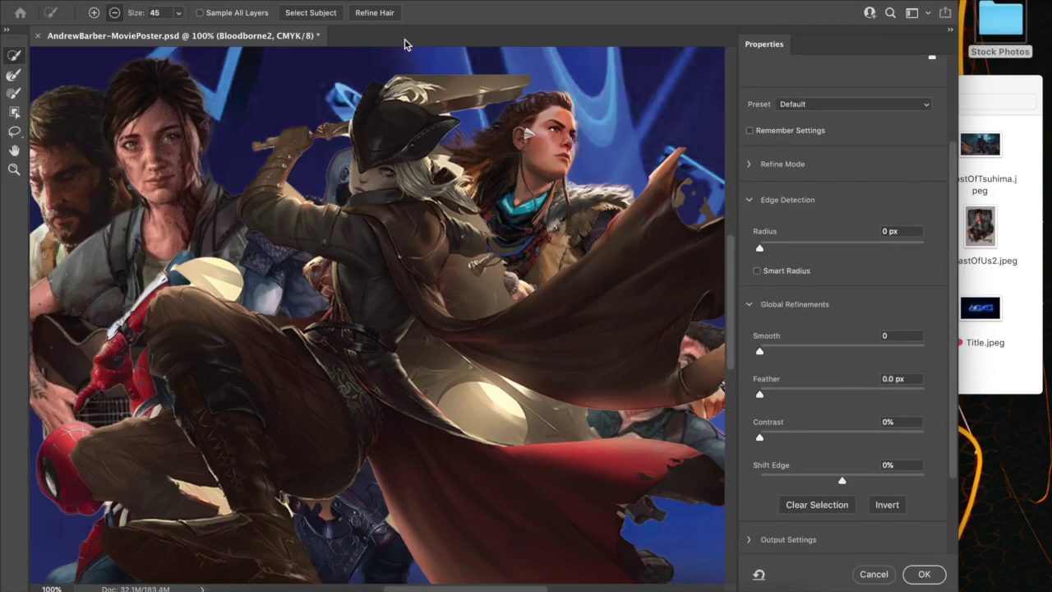
{"action": "left_click", "coordinate": [794, 349]}
{"action": "left_click", "coordinate": [781, 395]}
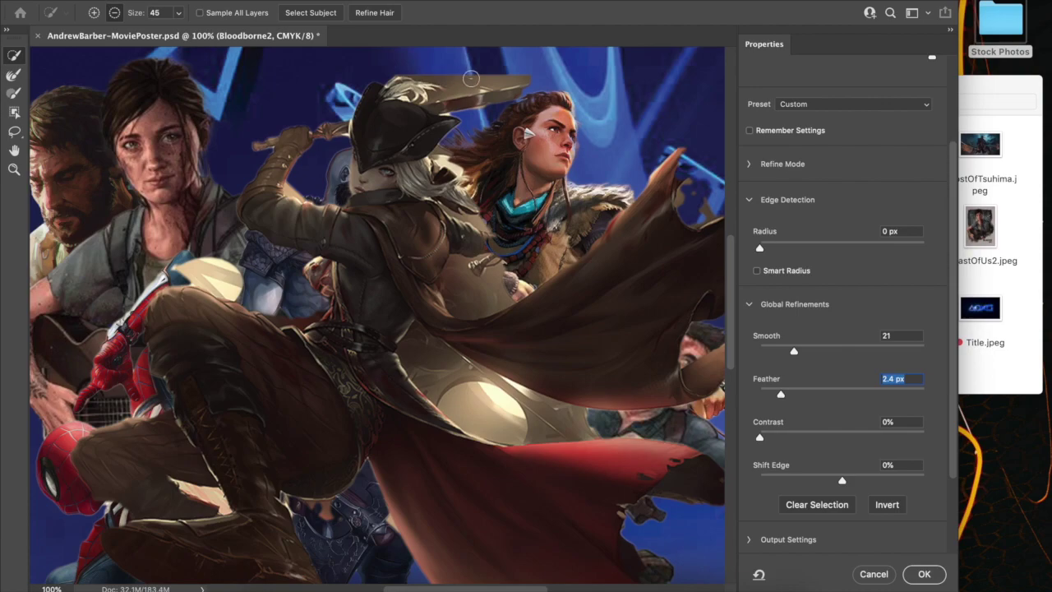
- Subtract the background above the raised sword, between the legs, between the cape and coat, and beneath the forward arm
{"action": "left_click", "coordinate": [523, 74]}
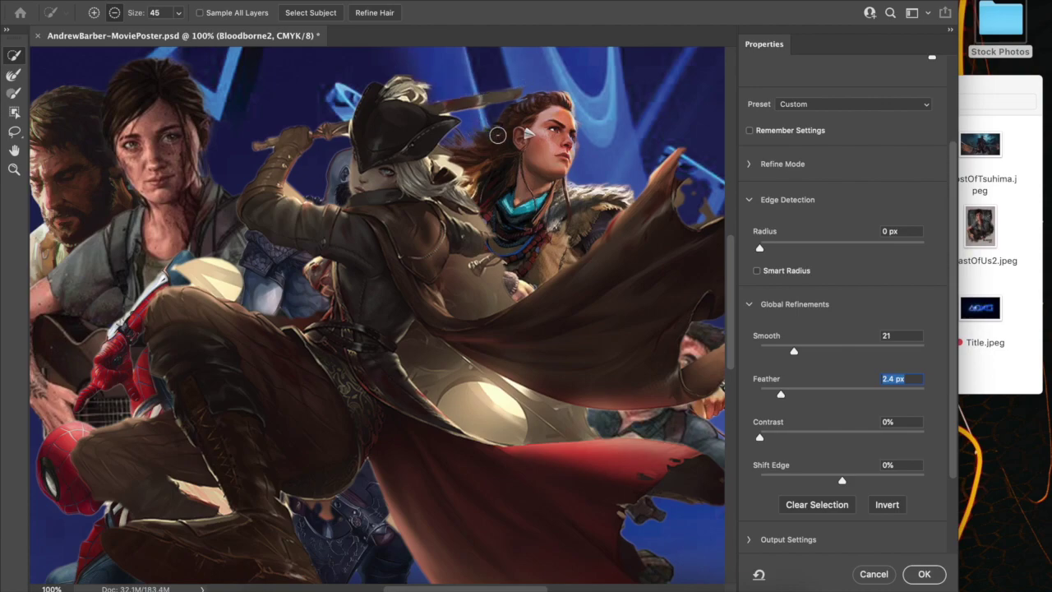
{"action": "scroll", "coordinate": [269, 244], "scroll_direction": "down", "scroll_amount": 2}
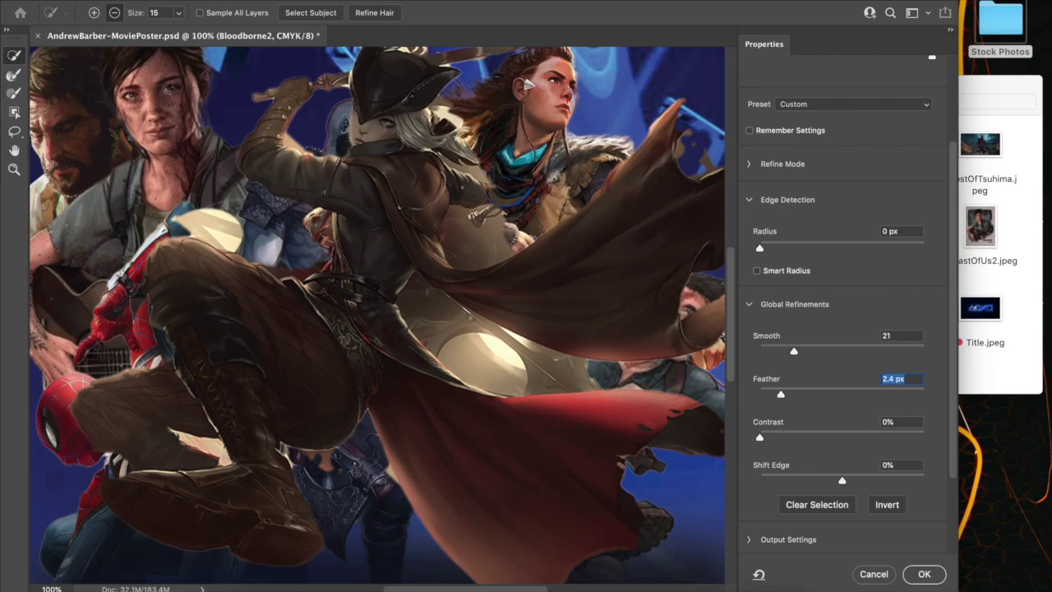
{"action": "left_click_drag", "start_coordinate": [174, 431], "coordinate": [224, 461]}
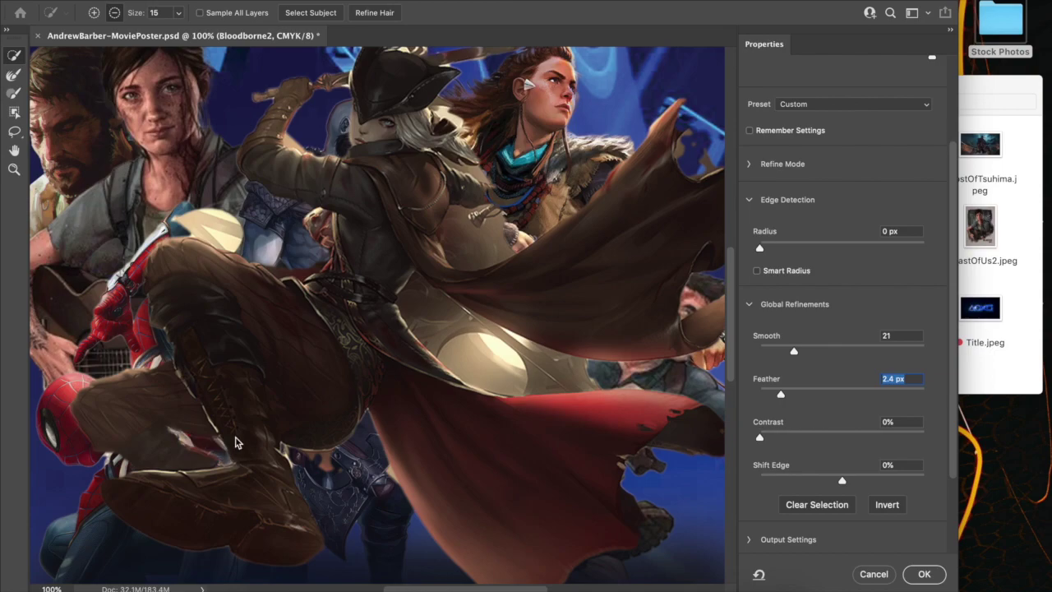
{"action": "key", "text": "bracketright"}
{"action": "key", "text": "bracketright"}
{"action": "key", "text": "bracketright"}
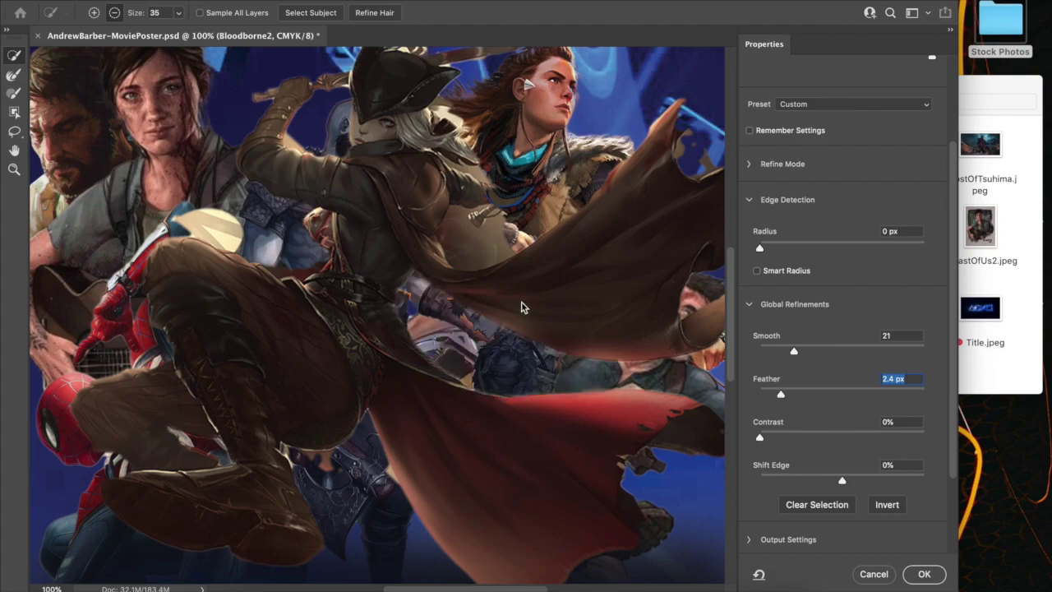
{"action": "left_click", "coordinate": [460, 232]}
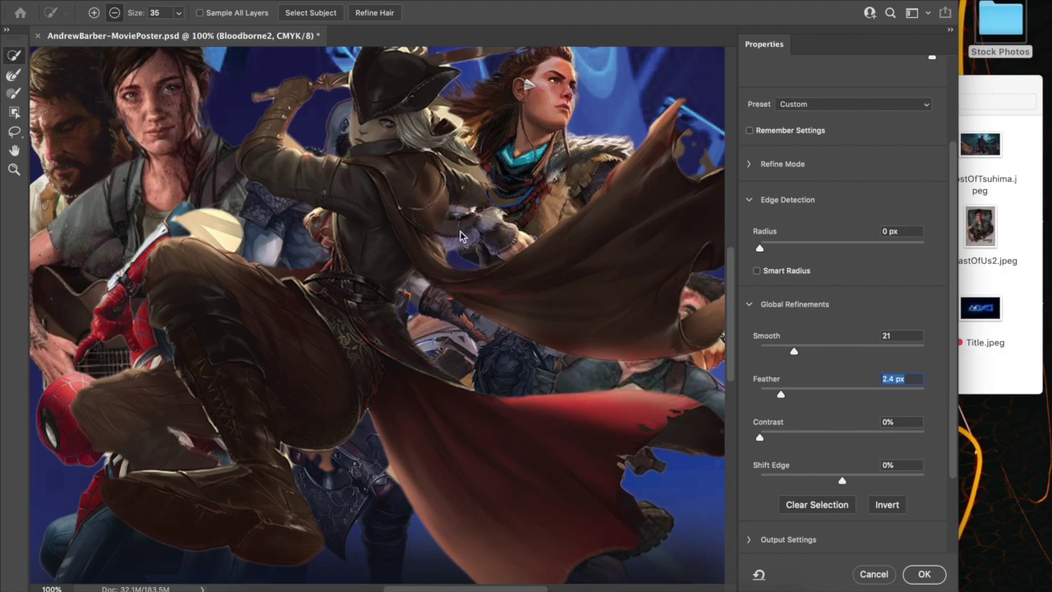
- Add the forward arm and part of the red sword to the selection, undo the last stroke and apply the refinement
{"action": "scroll", "coordinate": [460, 233], "scroll_direction": "up", "scroll_amount": 3}
{"action": "scroll", "coordinate": [461, 233], "scroll_direction": "right", "scroll_amount": 2}
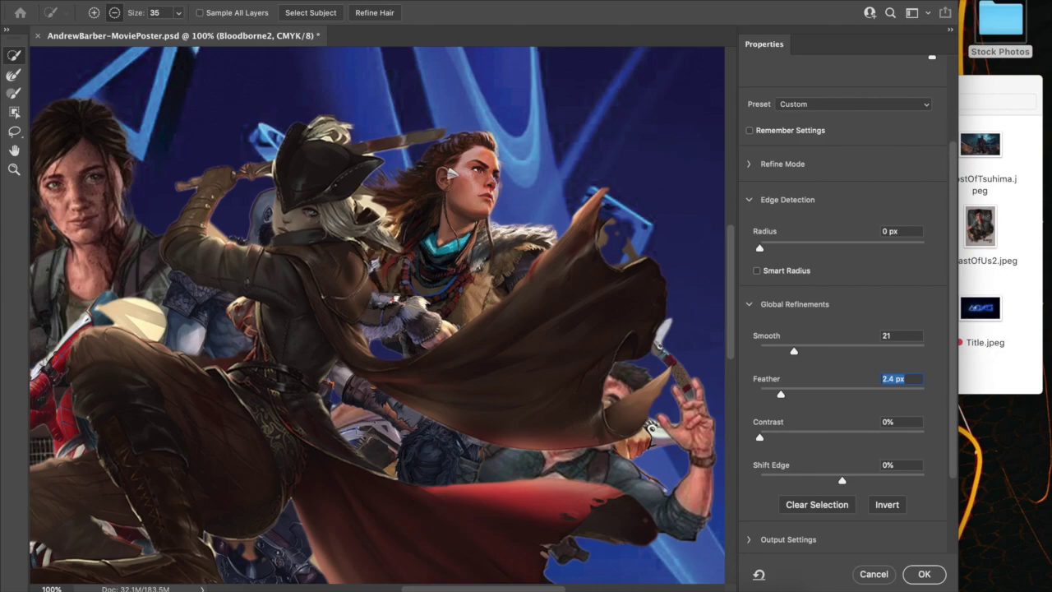
{"action": "left_click", "coordinate": [95, 12]}
{"action": "left_click", "coordinate": [416, 290]}
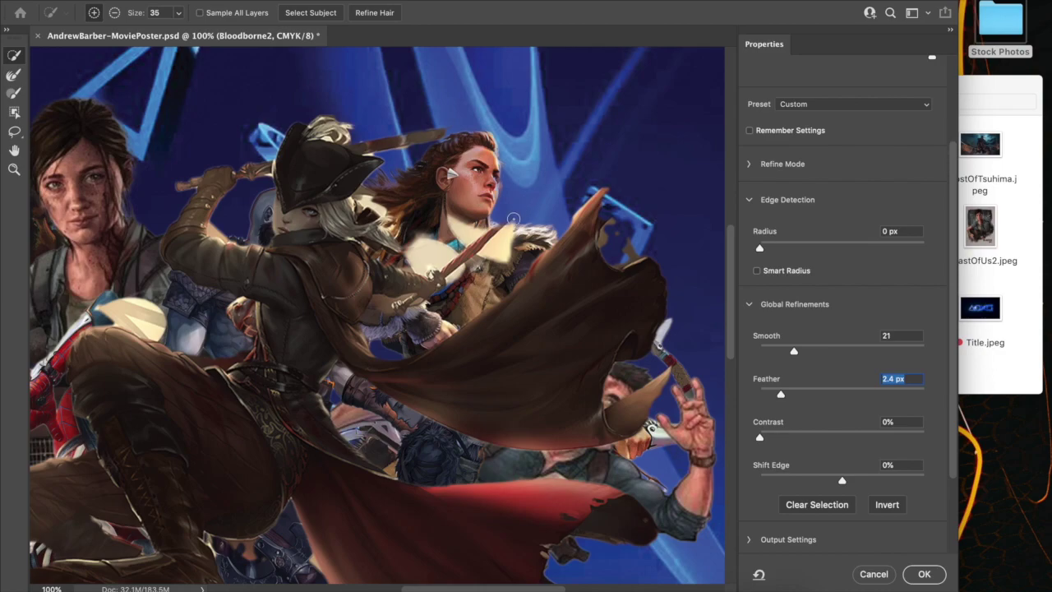
{"action": "left_click_drag", "start_coordinate": [457, 207], "coordinate": [526, 202]}
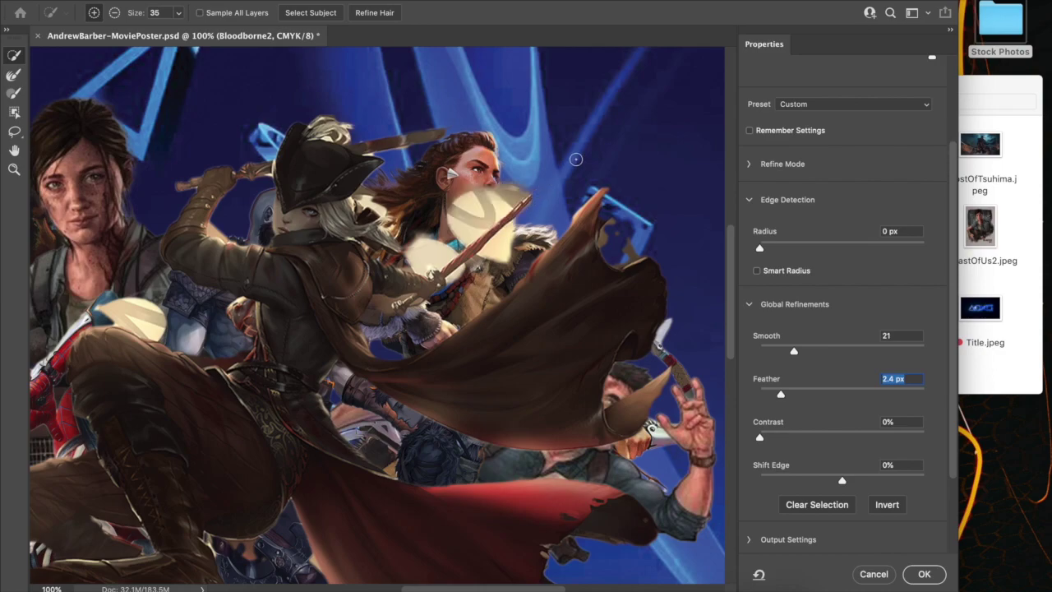
{"action": "left_click_drag", "start_coordinate": [576, 158], "coordinate": [453, 144]}
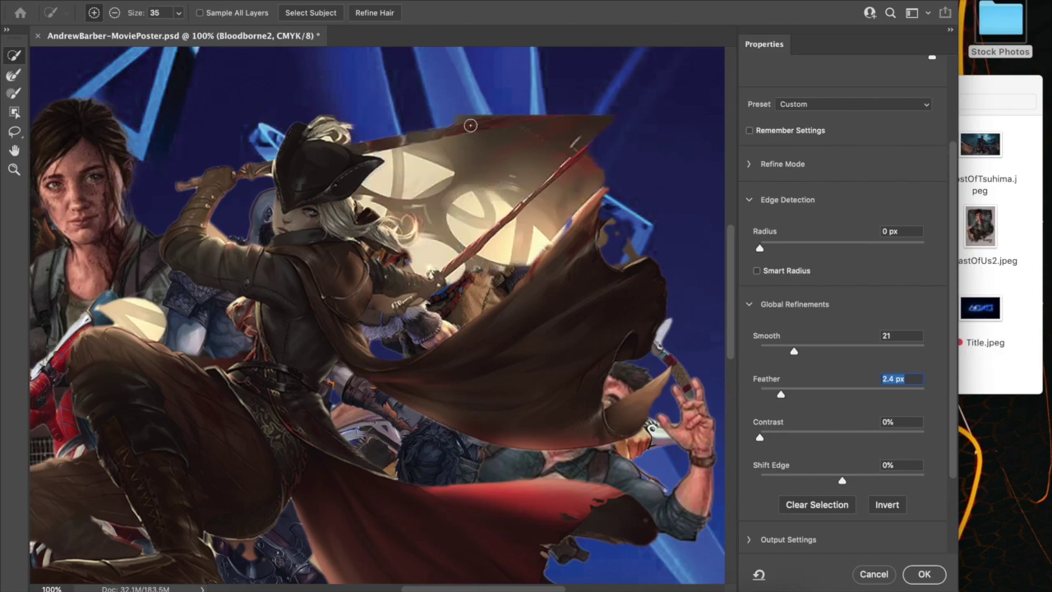
{"action": "key", "text": "z"}
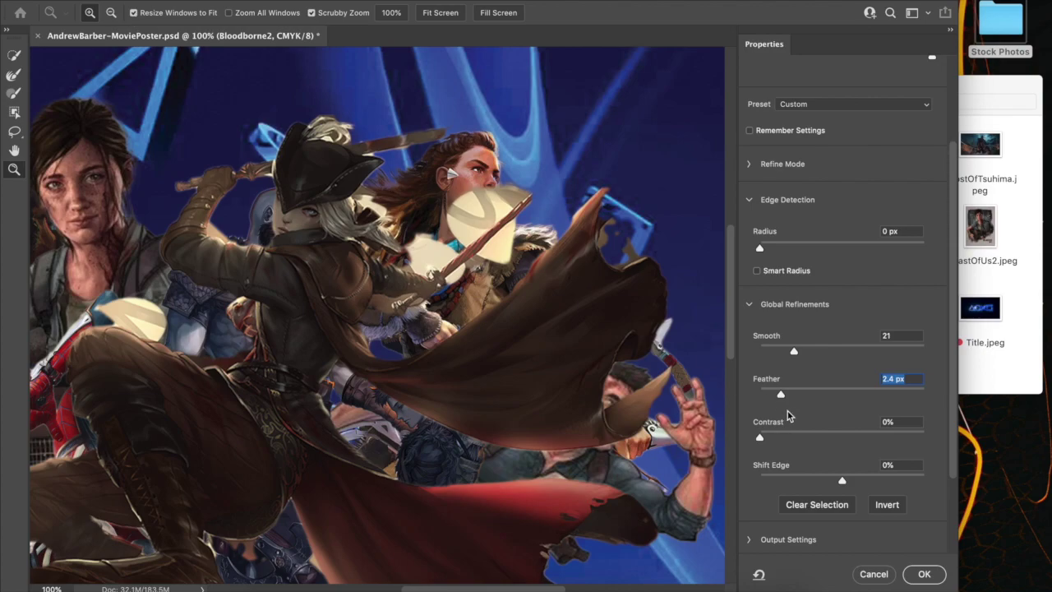
{"action": "left_click", "coordinate": [924, 574]}
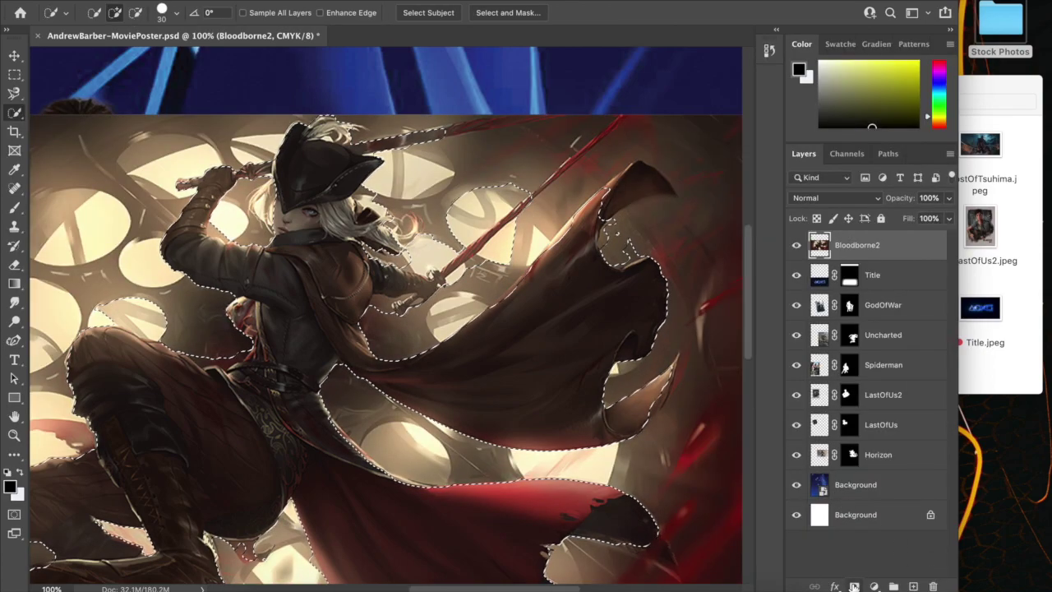
- Mask the Bloodborne2 layer with the selection and paint the cape tip and both sword blades back in with white
{"action": "left_click", "coordinate": [854, 586]}
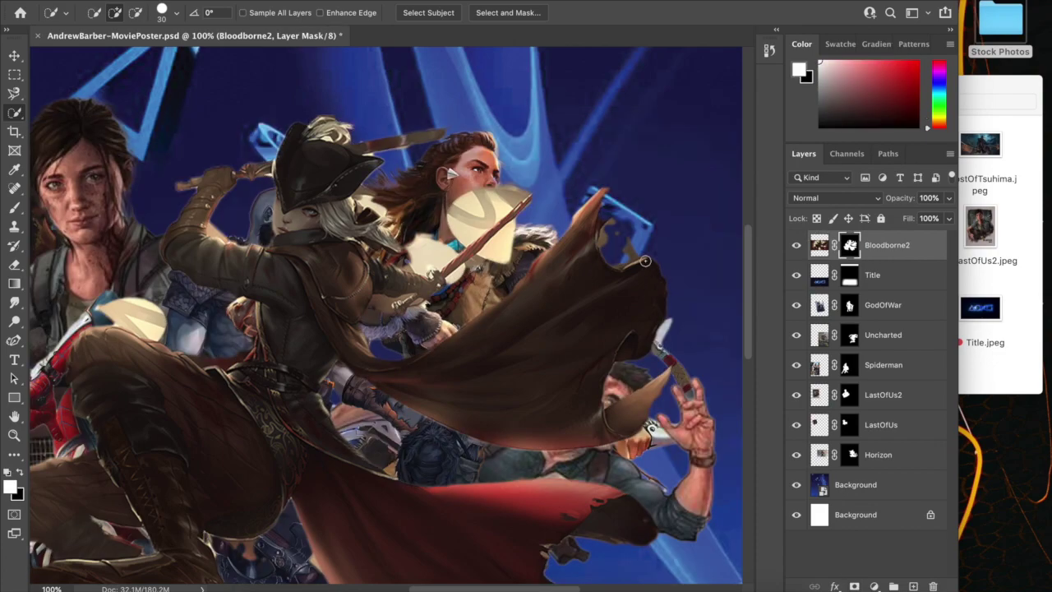
{"action": "key", "text": "b"}
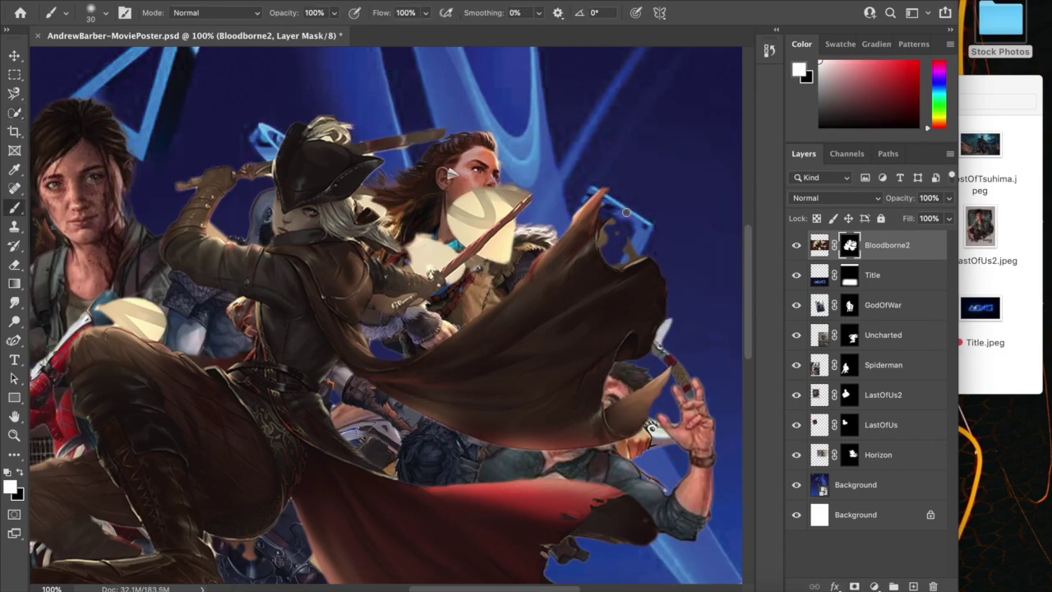
{"action": "mouse_move", "coordinate": [619, 197]}
{"action": "left_mouse_down"}
{"action": "mouse_move", "coordinate": [638, 166]}
{"action": "mouse_move", "coordinate": [649, 173]}
{"action": "mouse_move", "coordinate": [648, 162]}
{"action": "mouse_move", "coordinate": [606, 189]}
{"action": "left_mouse_up"}
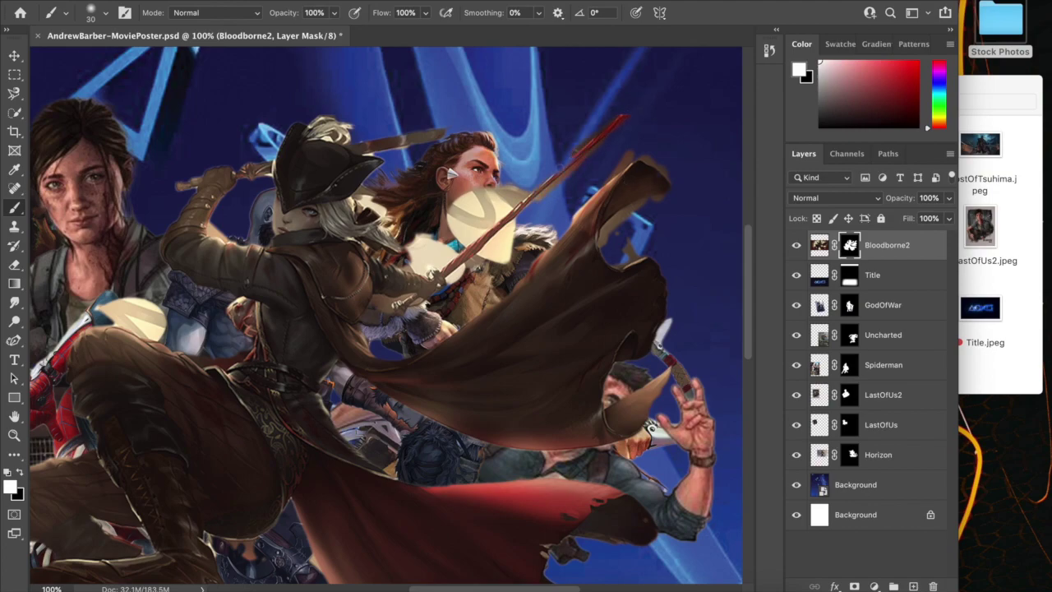
{"action": "left_click_drag", "start_coordinate": [441, 134], "coordinate": [487, 123]}
{"action": "left_click_drag", "start_coordinate": [422, 131], "coordinate": [520, 117]}
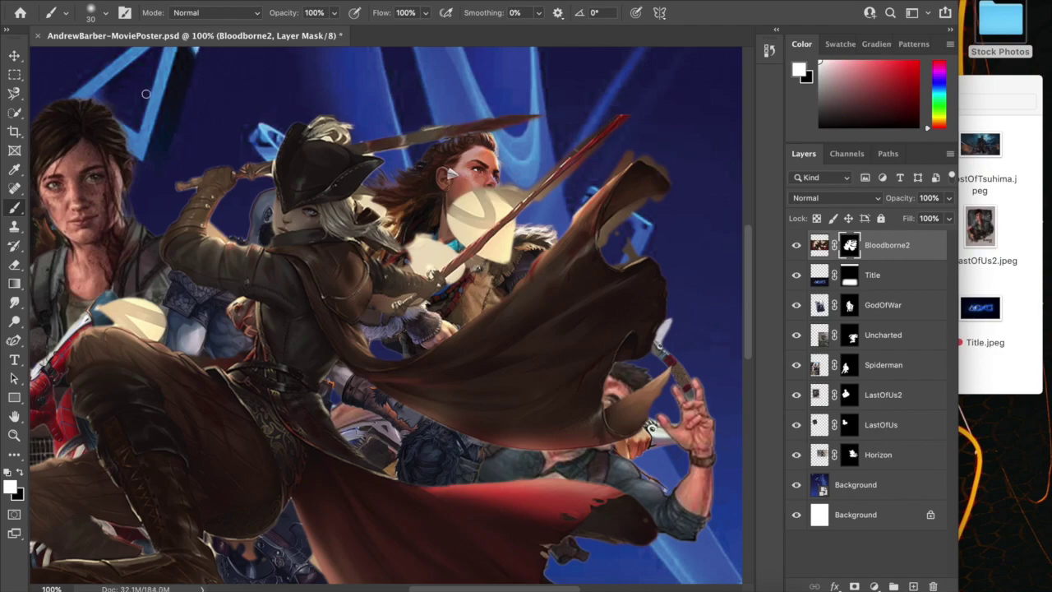
- Paint black on the Bloodborne2 mask to hide leftover background above and beneath the forward arm, using brush size 10 for the fine gaps
{"action": "key", "text": "x"}
{"action": "key", "text": "ctrl+plus"}
{"action": "key", "text": "ctrl+plus"}
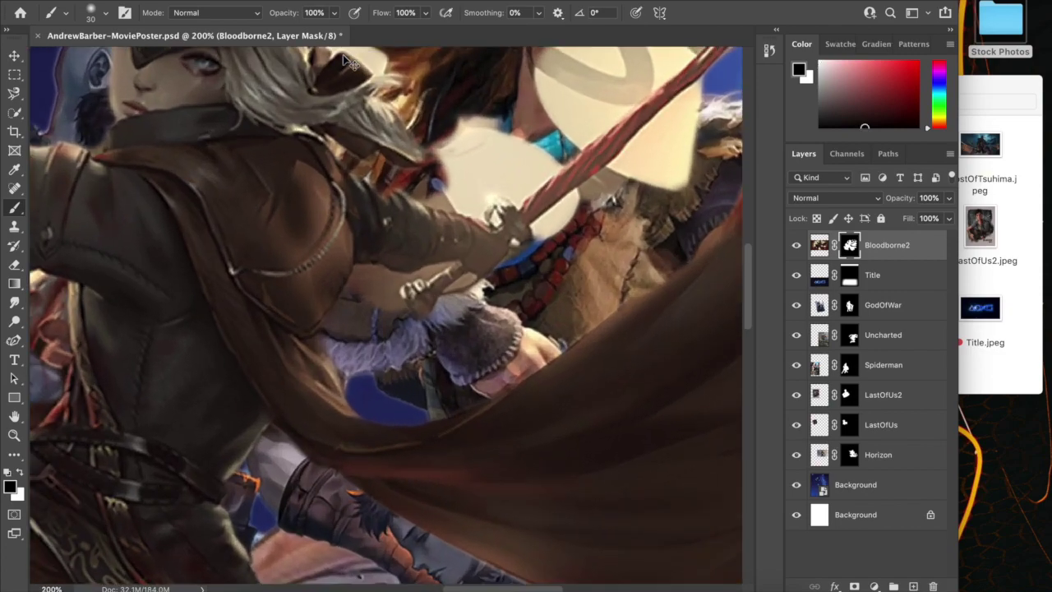
{"action": "mouse_move", "coordinate": [495, 108]}
{"action": "left_mouse_down"}
{"action": "mouse_move", "coordinate": [457, 153]}
{"action": "mouse_move", "coordinate": [464, 97]}
{"action": "mouse_move", "coordinate": [450, 133]}
{"action": "mouse_move", "coordinate": [467, 92]}
{"action": "mouse_move", "coordinate": [515, 78]}
{"action": "mouse_move", "coordinate": [540, 123]}
{"action": "mouse_move", "coordinate": [462, 112]}
{"action": "mouse_move", "coordinate": [447, 136]}
{"action": "mouse_move", "coordinate": [470, 185]}
{"action": "mouse_move", "coordinate": [495, 175]}
{"action": "mouse_move", "coordinate": [488, 194]}
{"action": "mouse_move", "coordinate": [520, 171]}
{"action": "mouse_move", "coordinate": [509, 169]}
{"action": "mouse_move", "coordinate": [572, 147]}
{"action": "mouse_move", "coordinate": [492, 189]}
{"action": "mouse_move", "coordinate": [457, 183]}
{"action": "mouse_move", "coordinate": [604, 109]}
{"action": "mouse_move", "coordinate": [513, 151]}
{"action": "mouse_move", "coordinate": [502, 146]}
{"action": "mouse_move", "coordinate": [498, 96]}
{"action": "mouse_move", "coordinate": [595, 93]}
{"action": "left_mouse_up"}
{"action": "mouse_move", "coordinate": [623, 208]}
{"action": "left_mouse_down"}
{"action": "mouse_move", "coordinate": [571, 239]}
{"action": "mouse_move", "coordinate": [580, 216]}
{"action": "mouse_move", "coordinate": [621, 190]}
{"action": "mouse_move", "coordinate": [570, 235]}
{"action": "mouse_move", "coordinate": [546, 282]}
{"action": "mouse_move", "coordinate": [457, 304]}
{"action": "left_mouse_up"}
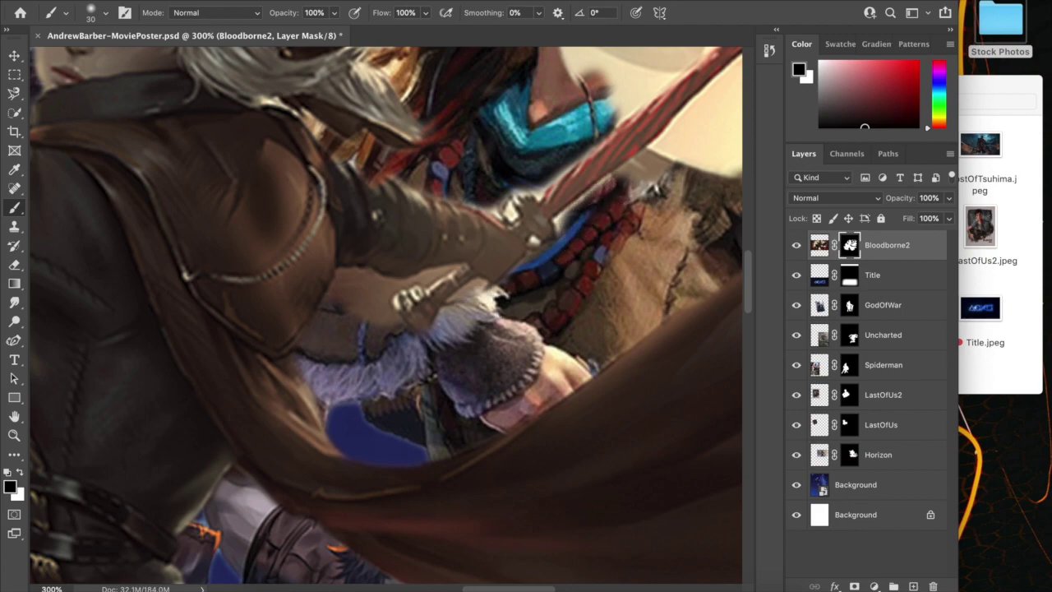
{"action": "mouse_move", "coordinate": [385, 337]}
{"action": "left_mouse_down"}
{"action": "mouse_move", "coordinate": [374, 294]}
{"action": "mouse_move", "coordinate": [355, 288]}
{"action": "mouse_move", "coordinate": [338, 333]}
{"action": "mouse_move", "coordinate": [344, 298]}
{"action": "left_mouse_up"}
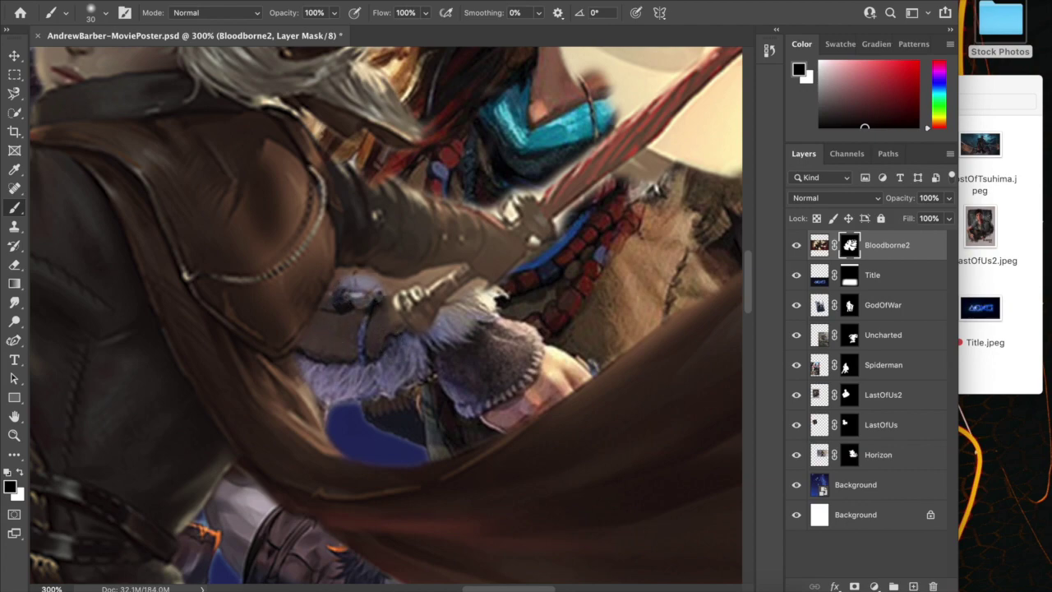
{"action": "key", "text": "bracketleft"}
{"action": "left_click_drag", "start_coordinate": [444, 272], "coordinate": [415, 284]}
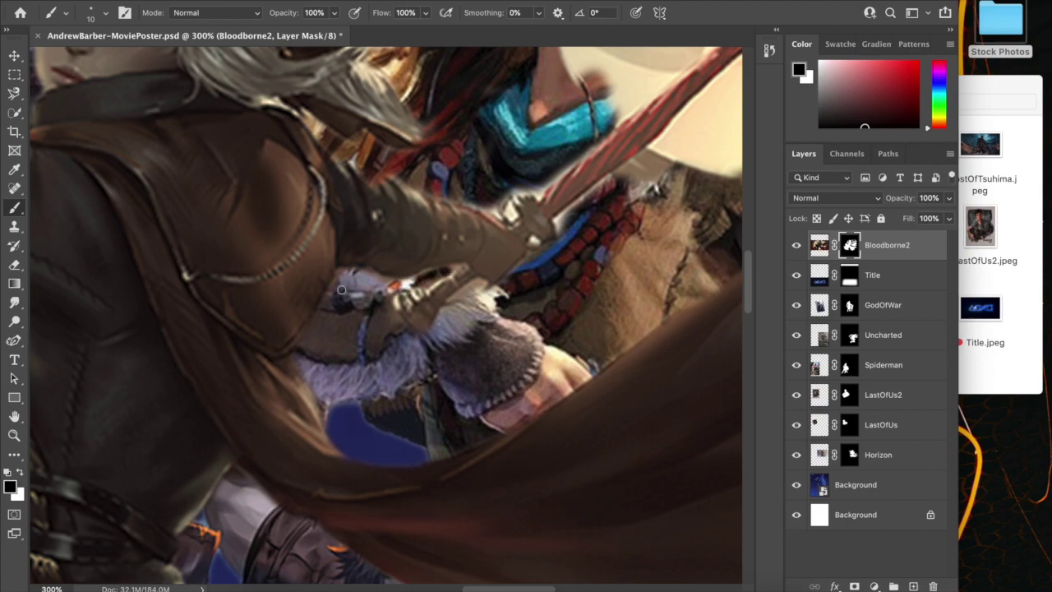
- Mask out the cream background patches on both sides of the red sword with brush size 30
{"action": "scroll", "coordinate": [341, 289], "scroll_direction": "up", "scroll_amount": 10}
{"action": "key", "text": "bracketright"}
{"action": "mouse_move", "coordinate": [445, 277]}
{"action": "left_mouse_down"}
{"action": "mouse_move", "coordinate": [391, 346]}
{"action": "mouse_move", "coordinate": [436, 350]}
{"action": "mouse_move", "coordinate": [485, 321]}
{"action": "mouse_move", "coordinate": [610, 214]}
{"action": "mouse_move", "coordinate": [378, 339]}
{"action": "mouse_move", "coordinate": [585, 212]}
{"action": "mouse_move", "coordinate": [426, 285]}
{"action": "mouse_move", "coordinate": [372, 332]}
{"action": "mouse_move", "coordinate": [542, 199]}
{"action": "mouse_move", "coordinate": [370, 316]}
{"action": "mouse_move", "coordinate": [481, 215]}
{"action": "mouse_move", "coordinate": [370, 304]}
{"action": "mouse_move", "coordinate": [395, 240]}
{"action": "mouse_move", "coordinate": [334, 279]}
{"action": "left_mouse_up"}
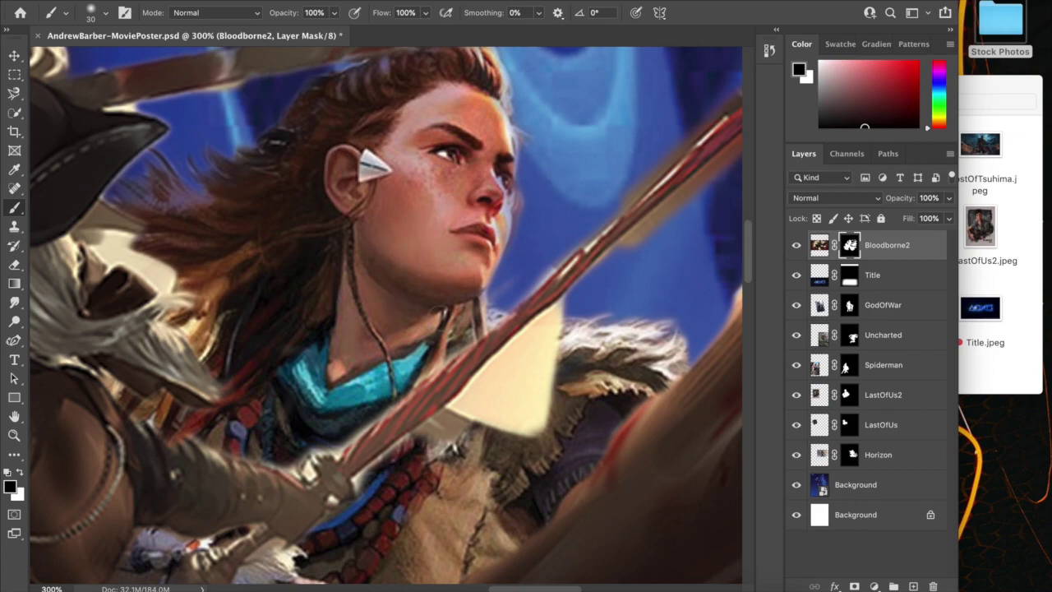
{"action": "mouse_move", "coordinate": [452, 423]}
{"action": "left_mouse_down"}
{"action": "mouse_move", "coordinate": [575, 303]}
{"action": "mouse_move", "coordinate": [468, 438]}
{"action": "mouse_move", "coordinate": [574, 351]}
{"action": "mouse_move", "coordinate": [506, 442]}
{"action": "mouse_move", "coordinate": [548, 403]}
{"action": "left_mouse_up"}
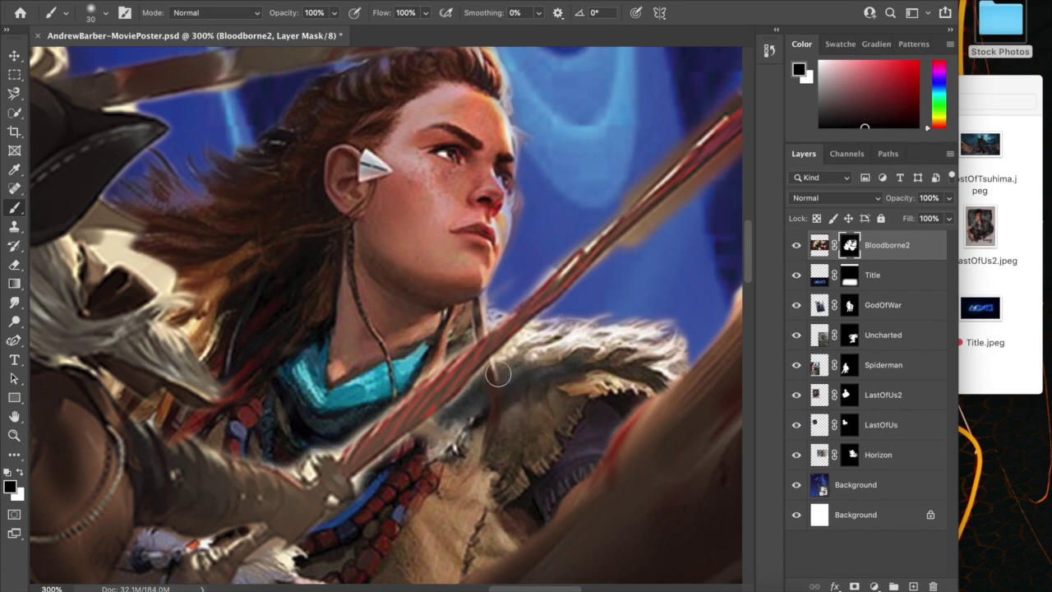
- Trim the leftover background fringe along the red sword, at its tip and around the raised sword on the mask
{"action": "scroll", "coordinate": [622, 282], "scroll_direction": "right", "scroll_amount": 5}
{"action": "scroll", "coordinate": [623, 282], "scroll_direction": "up", "scroll_amount": 3}
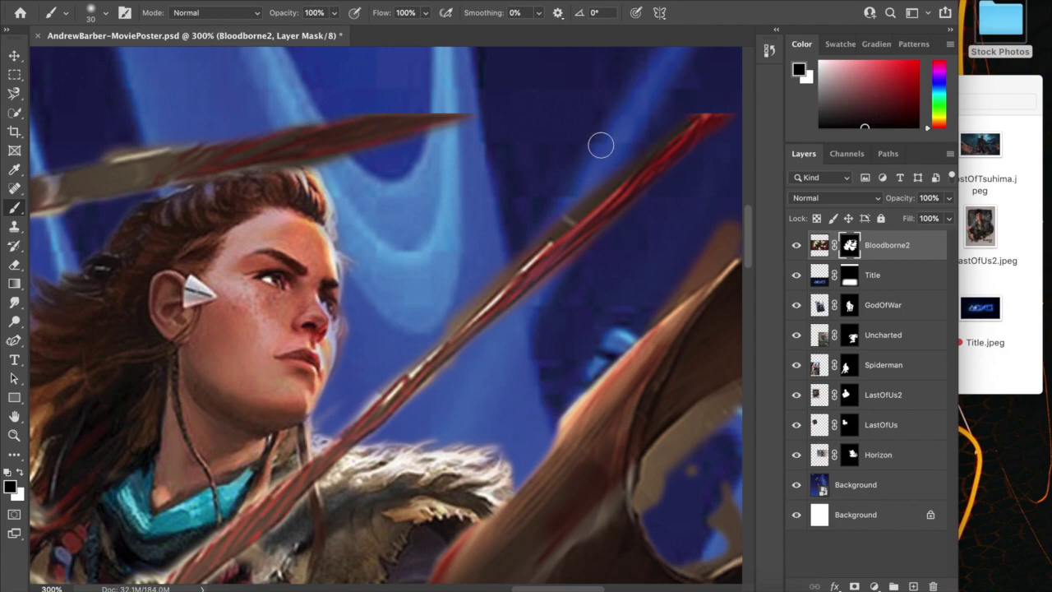
{"action": "scroll", "coordinate": [601, 145], "scroll_direction": "right", "scroll_amount": 5}
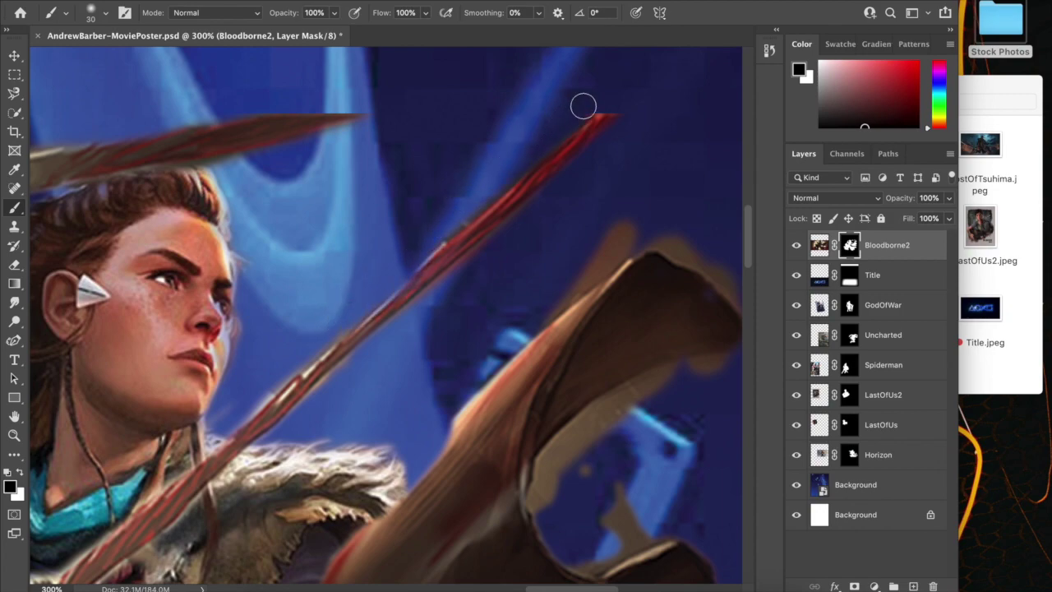
{"action": "left_click_drag", "start_coordinate": [596, 103], "coordinate": [613, 104]}
{"action": "scroll", "coordinate": [436, 173], "scroll_direction": "left", "scroll_amount": 8}
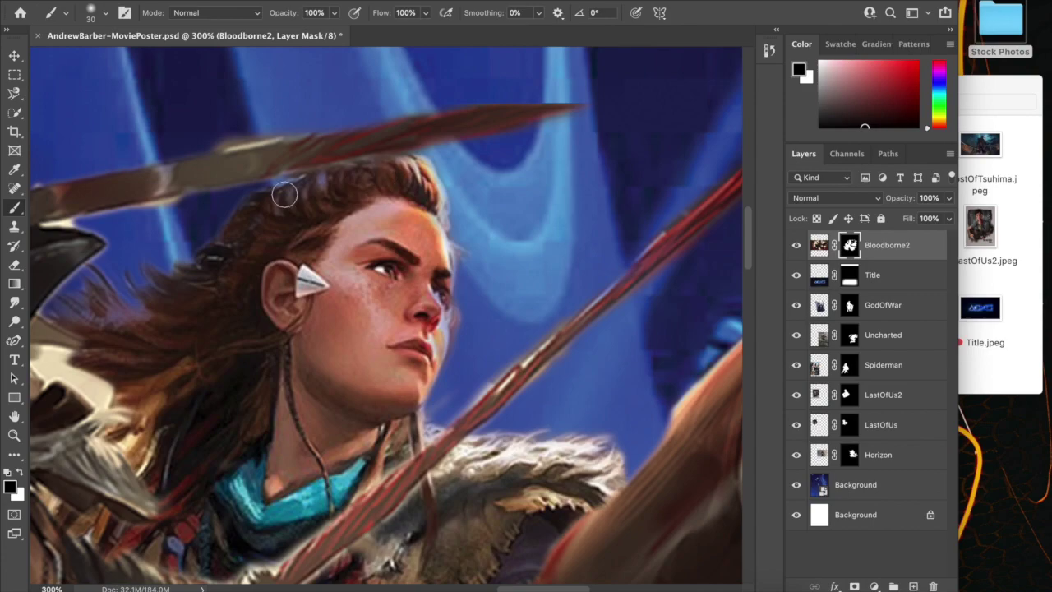
{"action": "mouse_move", "coordinate": [240, 162]}
{"action": "left_mouse_down"}
{"action": "mouse_move", "coordinate": [195, 134]}
{"action": "mouse_move", "coordinate": [319, 120]}
{"action": "left_mouse_up"}
- Move the Bloodborne2 layer directly below the Horizon layer in the stacking order
{"action": "key", "text": "super+minus"}
{"action": "key", "text": "super+minus"}
{"action": "key", "text": "super+minus"}
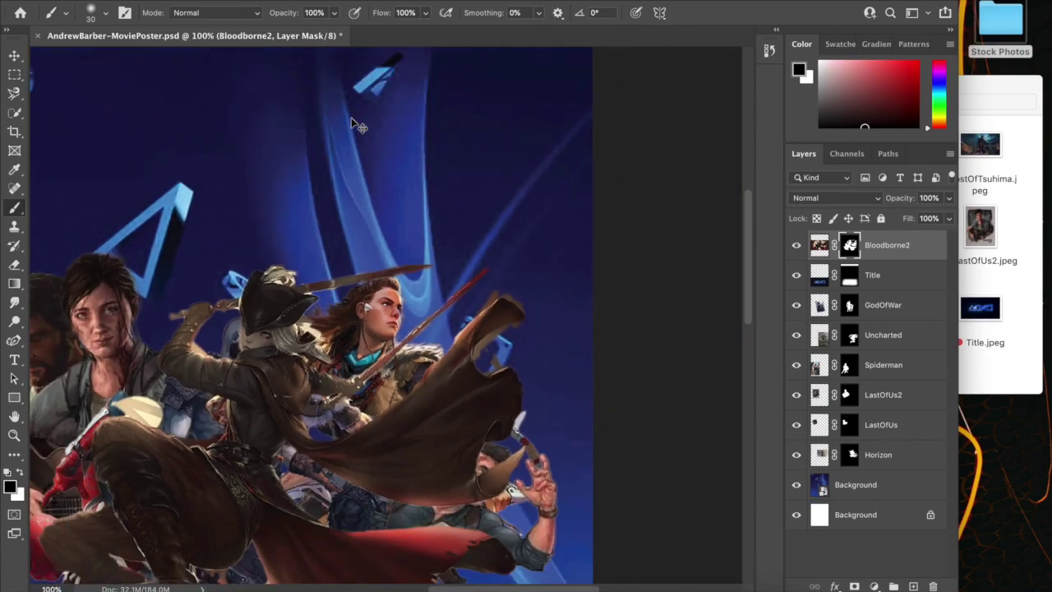
{"action": "key", "text": "super+minus"}
{"action": "key", "text": "super+minus"}
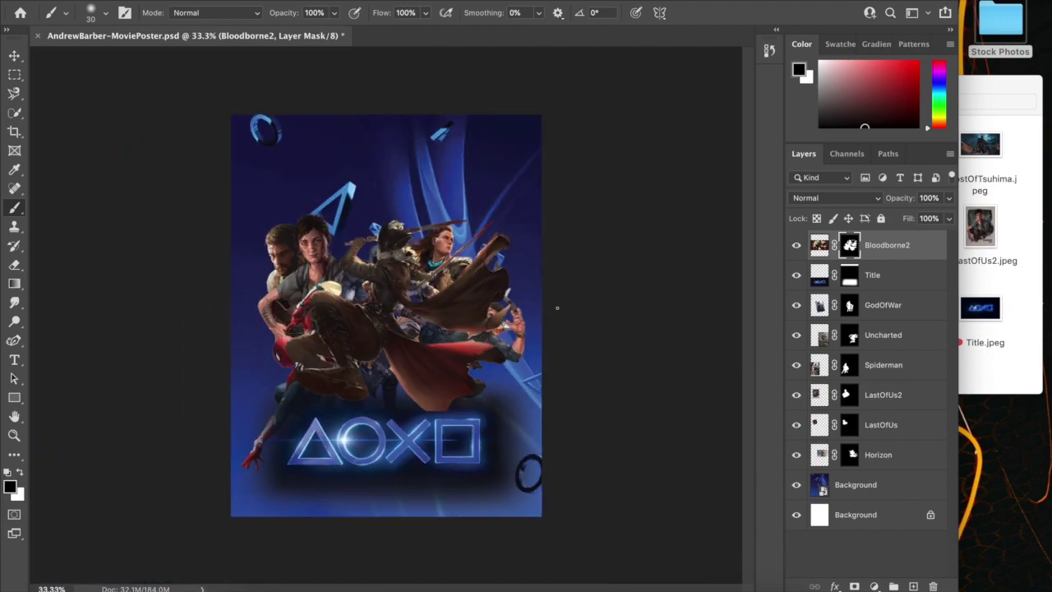
{"action": "left_click_drag", "start_coordinate": [822, 251], "coordinate": [822, 458]}
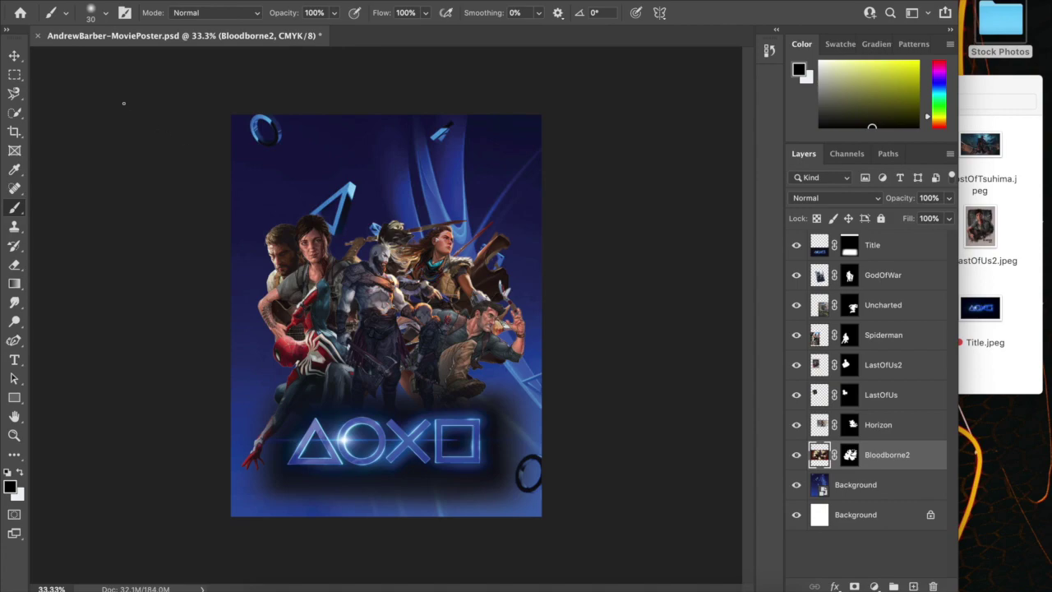
- Move the Bloodborne2 character up behind the group and scale it down to 88.49%
{"action": "left_click", "coordinate": [14, 55]}
{"action": "left_click_drag", "start_coordinate": [408, 269], "coordinate": [380, 226]}
{"action": "left_click", "coordinate": [517, 177]}
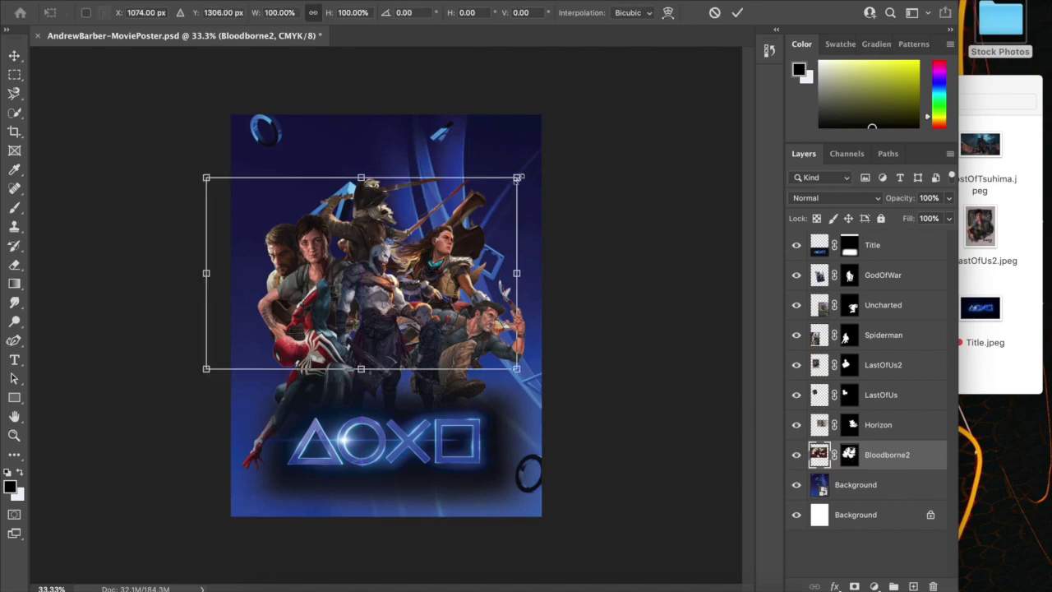
{"action": "left_click_drag", "start_coordinate": [511, 181], "coordinate": [481, 199]}
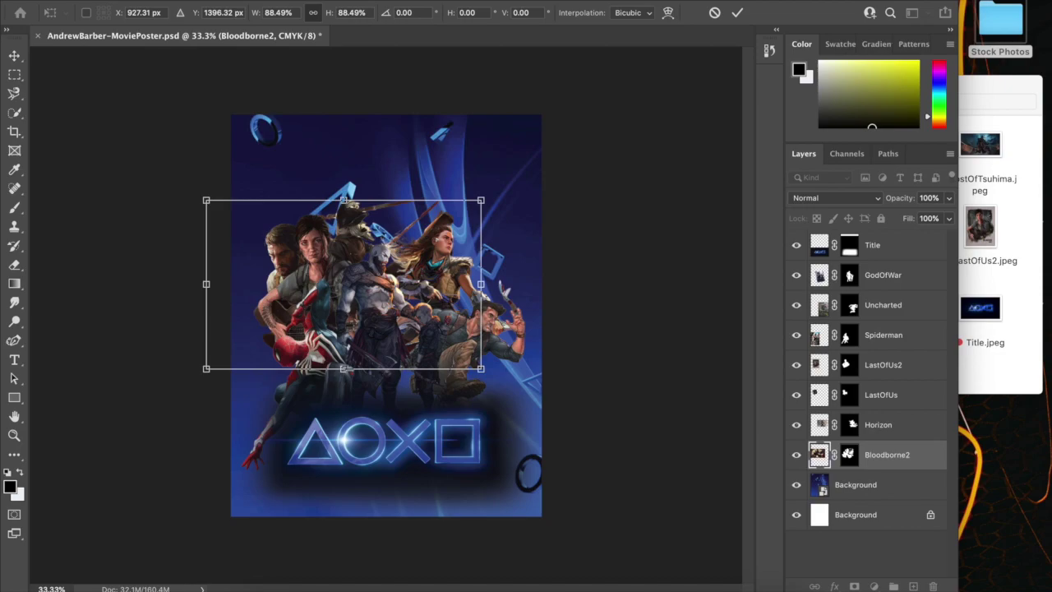
- Flip the Bloodborne2 character horizontally, place it above the Horizon character's head and apply the transformation
{"action": "mouse_move", "coordinate": [231, 314]}
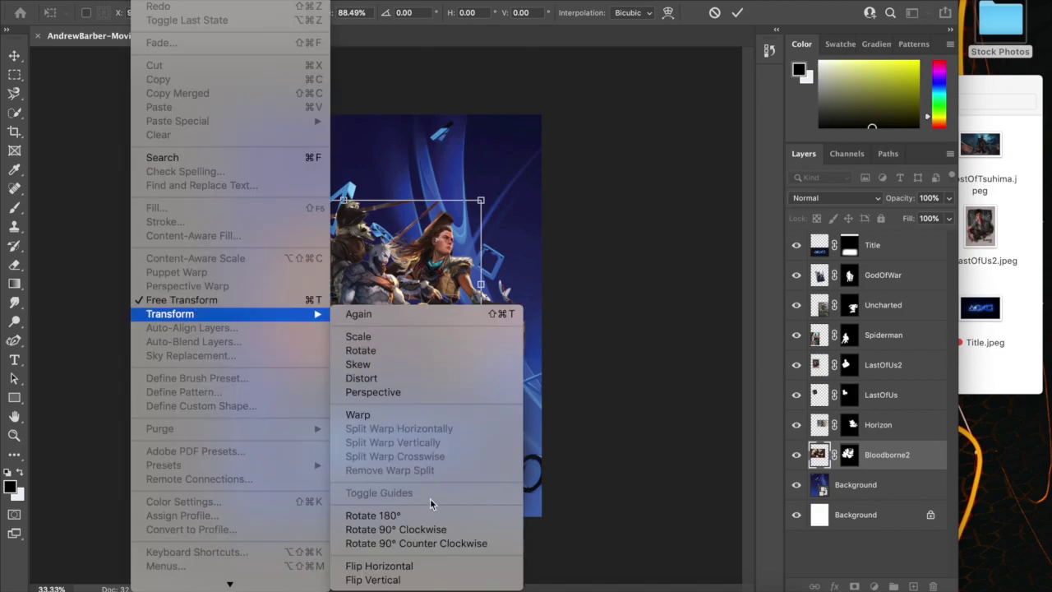
{"action": "left_click", "coordinate": [417, 566]}
{"action": "left_click_drag", "start_coordinate": [354, 245], "coordinate": [422, 229]}
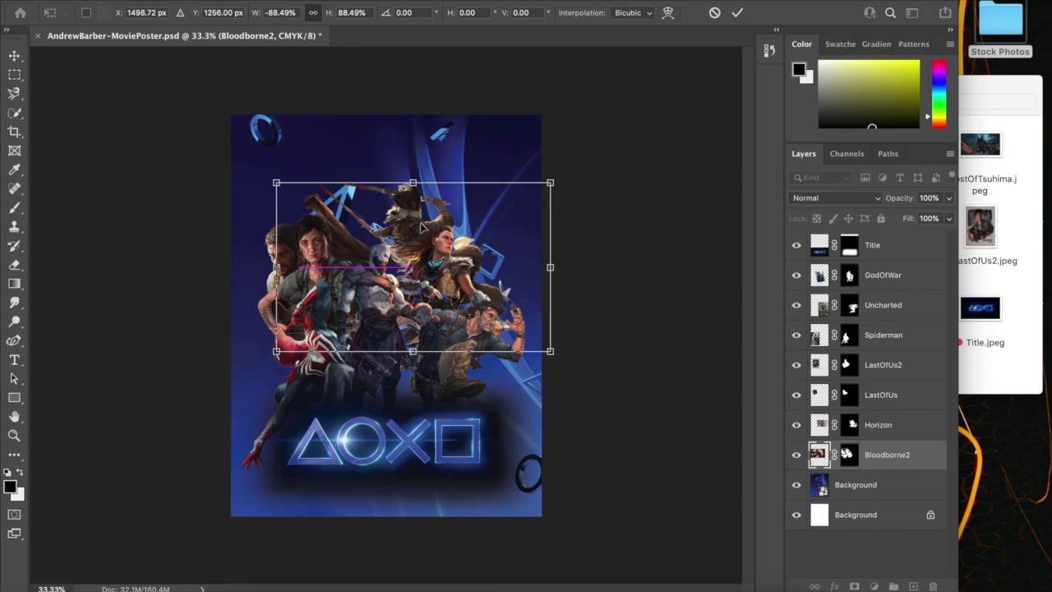
{"action": "left_click", "coordinate": [14, 75]}
- Paint black on the Bloodborne2 mask to remove the remaining background streaks along the red sword and near its hilt
{"action": "key", "text": "ctrl+plus"}
{"action": "key", "text": "ctrl+plus"}
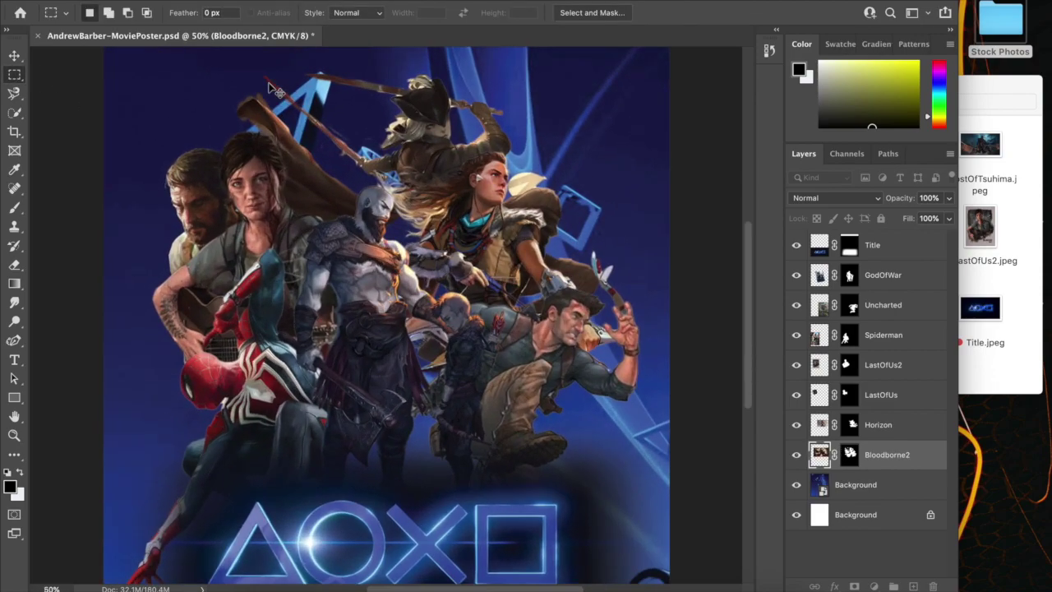
{"action": "scroll", "coordinate": [329, 137], "scroll_direction": "up", "scroll_amount": 2}
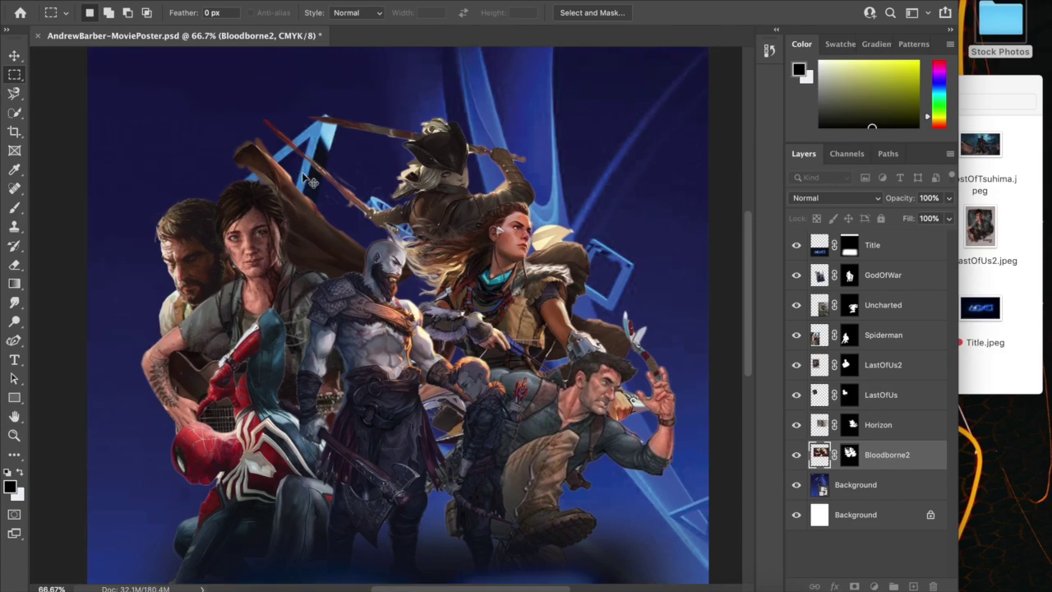
{"action": "key", "text": "ctrl+plus"}
{"action": "key", "text": "ctrl+plus"}
{"action": "scroll", "coordinate": [364, 205], "scroll_direction": "up", "scroll_amount": 5}
{"action": "scroll", "coordinate": [364, 204], "scroll_direction": "left", "scroll_amount": 3}
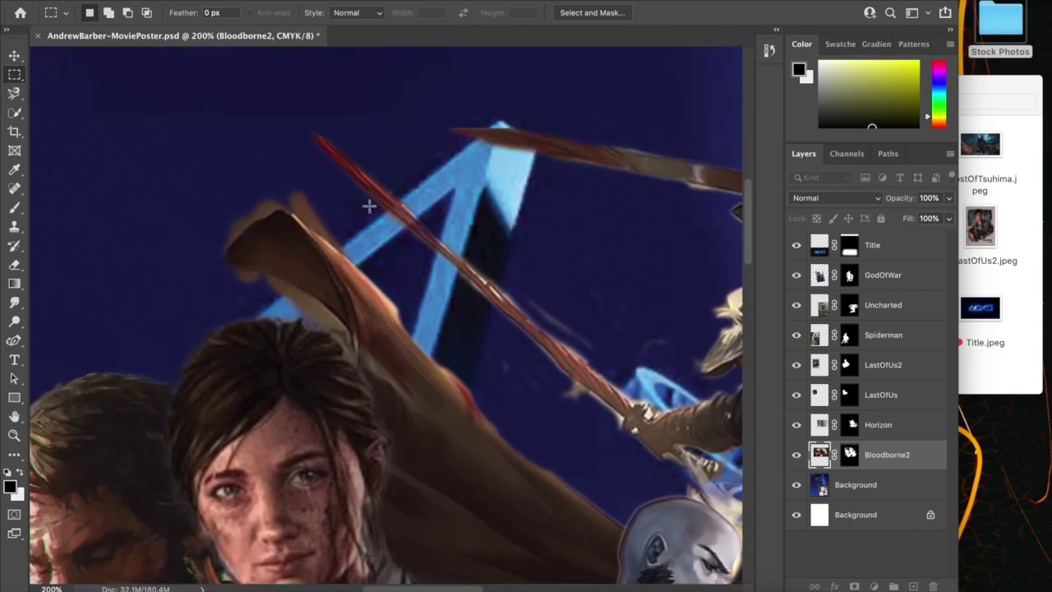
{"action": "scroll", "coordinate": [369, 205], "scroll_direction": "up", "scroll_amount": 1}
{"action": "scroll", "coordinate": [369, 205], "scroll_direction": "left", "scroll_amount": 1}
{"action": "left_click", "coordinate": [852, 454]}
{"action": "key", "text": "b"}
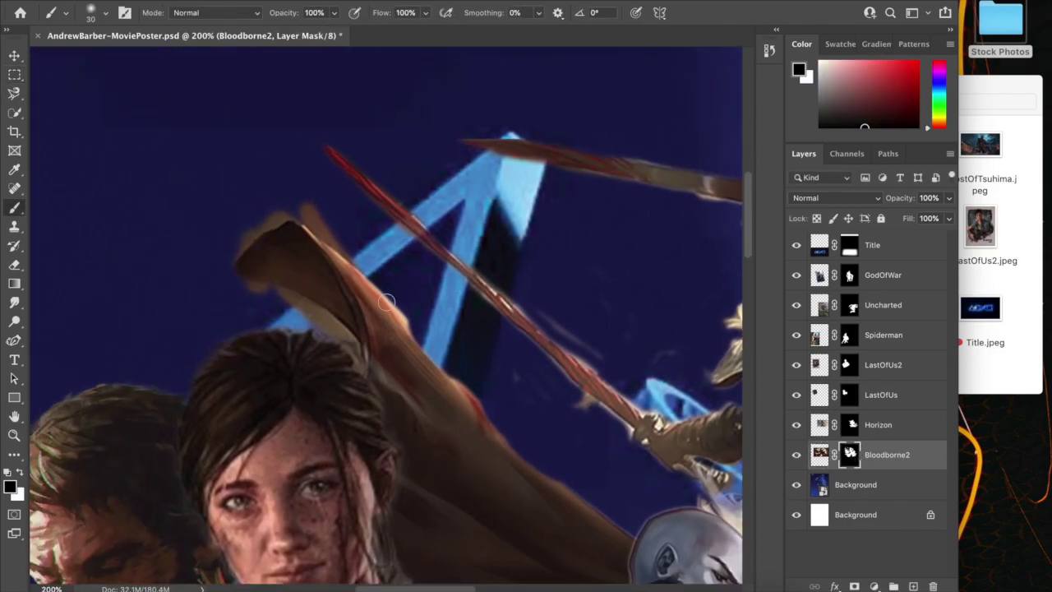
{"action": "mouse_move", "coordinate": [595, 311]}
{"action": "left_mouse_down"}
{"action": "mouse_move", "coordinate": [564, 331]}
{"action": "mouse_move", "coordinate": [549, 314]}
{"action": "mouse_move", "coordinate": [597, 351]}
{"action": "left_mouse_up"}
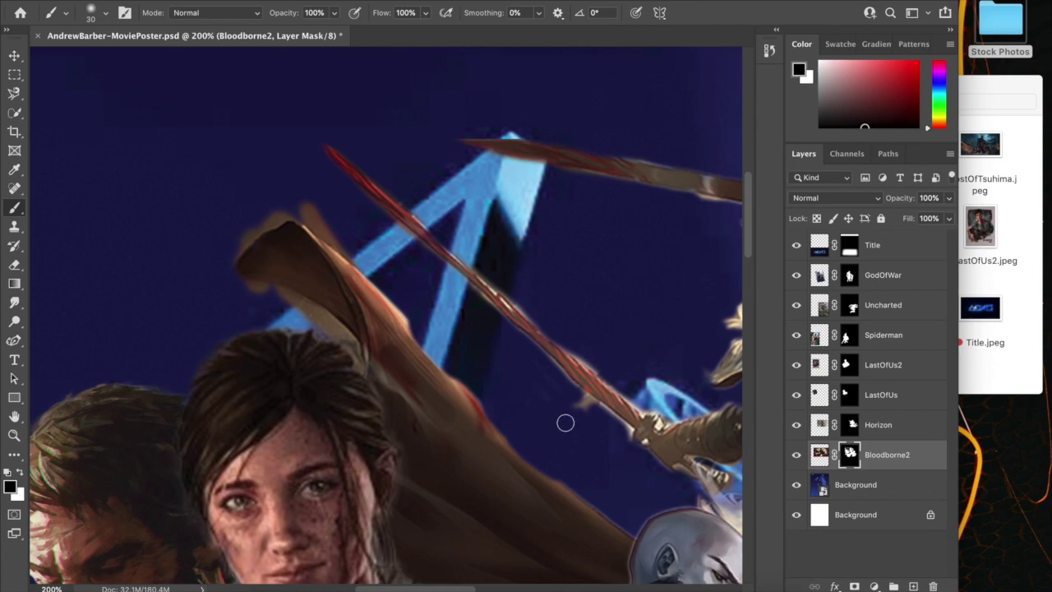
{"action": "mouse_move", "coordinate": [580, 406]}
{"action": "left_mouse_down"}
{"action": "mouse_move", "coordinate": [570, 394]}
{"action": "mouse_move", "coordinate": [617, 425]}
{"action": "left_mouse_up"}
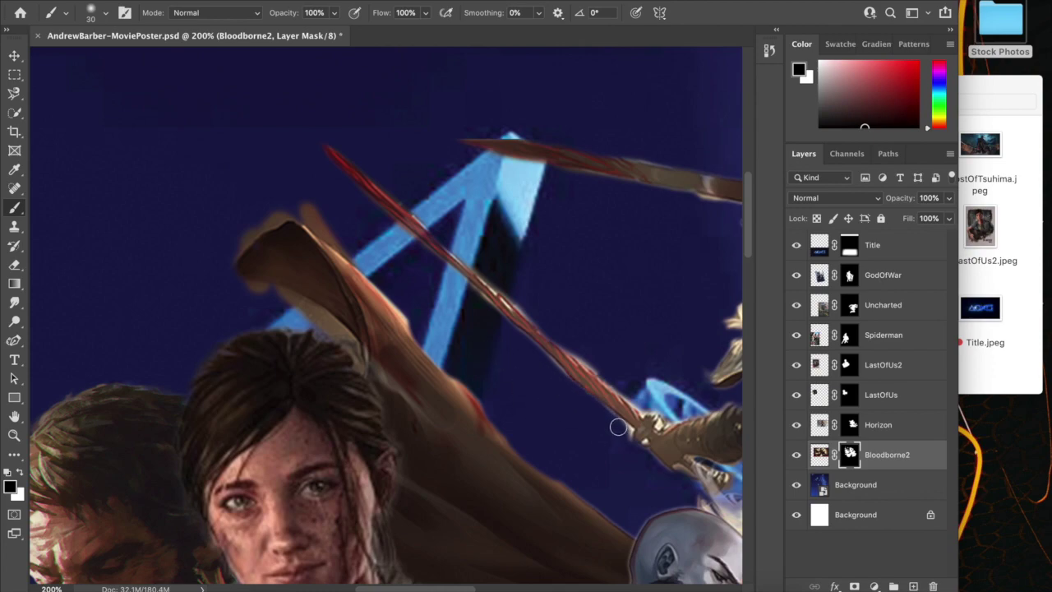
{"action": "left_click_drag", "start_coordinate": [489, 274], "coordinate": [629, 388]}
- Mask out the leftover brown background around the cape's tip and along its upper and lower edges
{"action": "mouse_move", "coordinate": [298, 207]}
{"action": "left_mouse_down"}
{"action": "mouse_move", "coordinate": [360, 252]}
{"action": "mouse_move", "coordinate": [270, 187]}
{"action": "mouse_move", "coordinate": [365, 258]}
{"action": "left_mouse_up"}
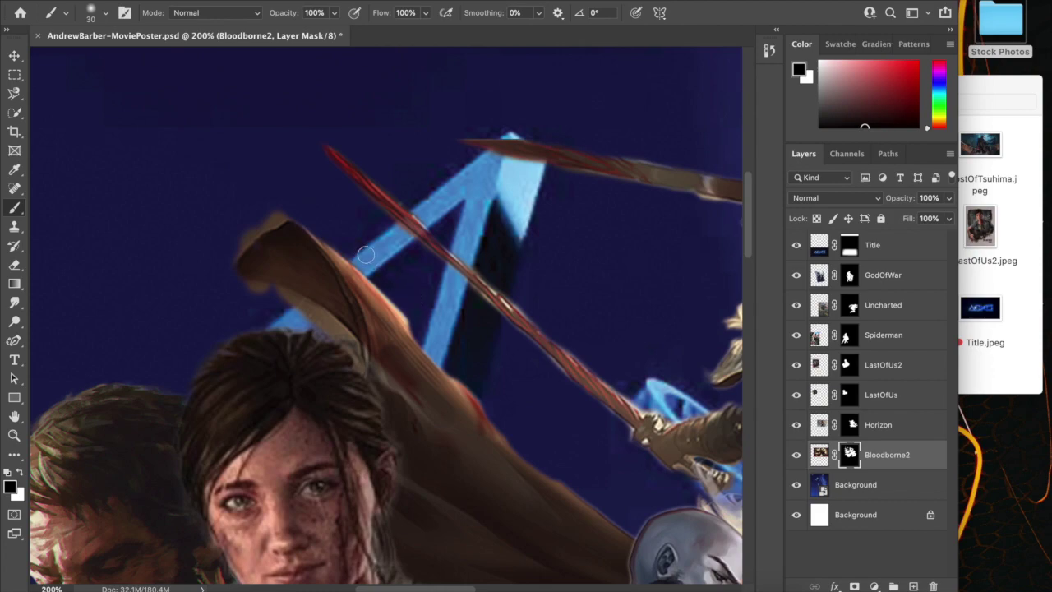
{"action": "mouse_move", "coordinate": [399, 291]}
{"action": "left_mouse_down"}
{"action": "mouse_move", "coordinate": [438, 355]}
{"action": "mouse_move", "coordinate": [533, 454]}
{"action": "left_mouse_up"}
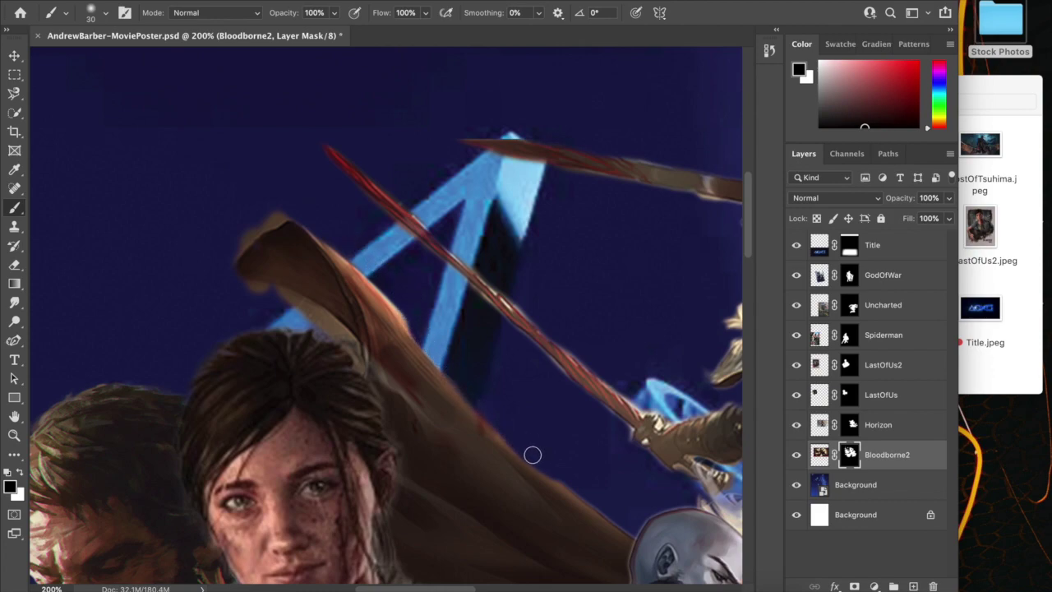
{"action": "mouse_move", "coordinate": [297, 202]}
{"action": "left_mouse_down"}
{"action": "mouse_move", "coordinate": [254, 228]}
{"action": "mouse_move", "coordinate": [225, 270]}
{"action": "left_mouse_up"}
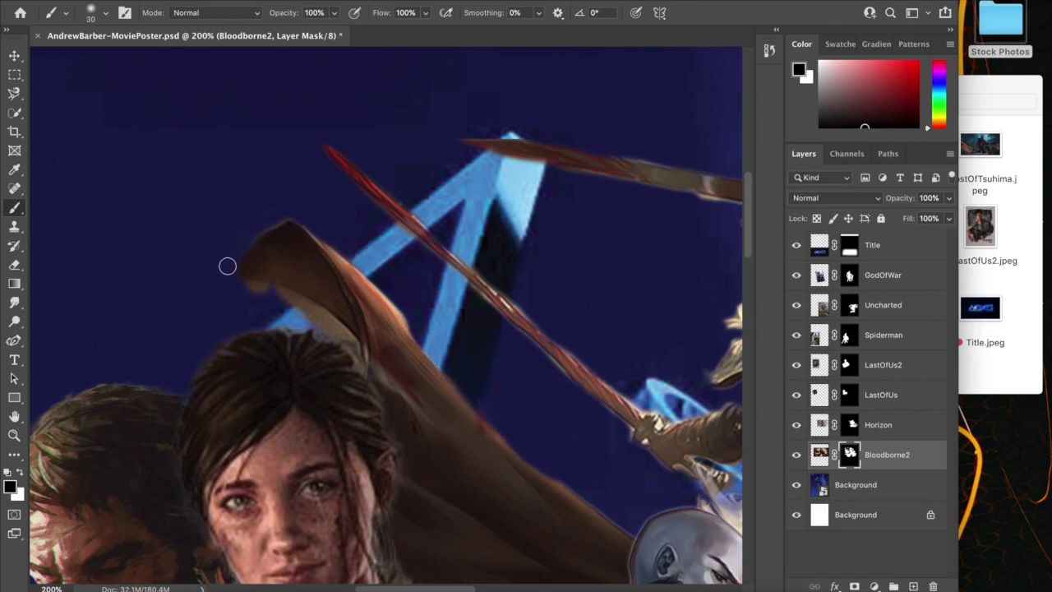
{"action": "left_click_drag", "start_coordinate": [294, 209], "coordinate": [242, 235]}
{"action": "mouse_move", "coordinate": [220, 283]}
{"action": "left_mouse_down"}
{"action": "mouse_move", "coordinate": [305, 306]}
{"action": "mouse_move", "coordinate": [343, 340]}
{"action": "mouse_move", "coordinate": [354, 377]}
{"action": "mouse_move", "coordinate": [359, 356]}
{"action": "mouse_move", "coordinate": [316, 315]}
{"action": "left_mouse_up"}
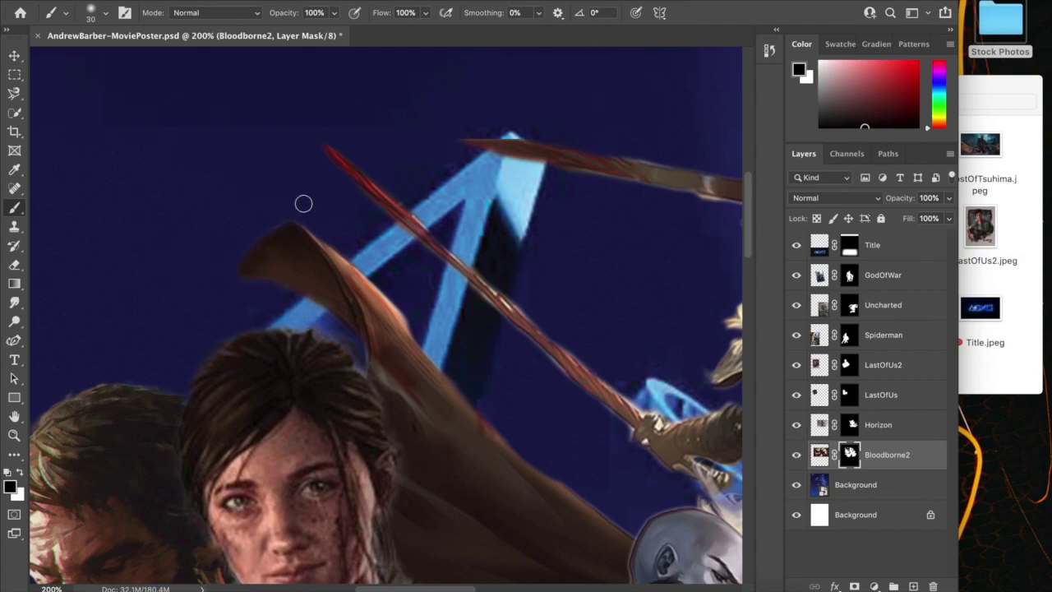
{"action": "scroll", "coordinate": [304, 203], "scroll_direction": "down", "scroll_amount": 5}
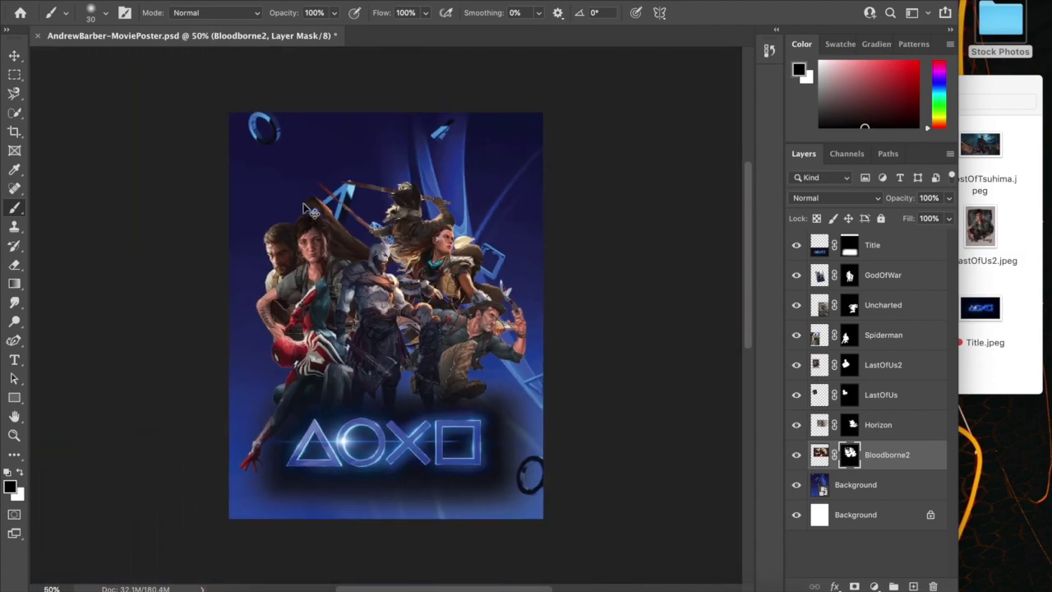
{"action": "scroll", "coordinate": [303, 203], "scroll_direction": "down", "scroll_amount": 1}
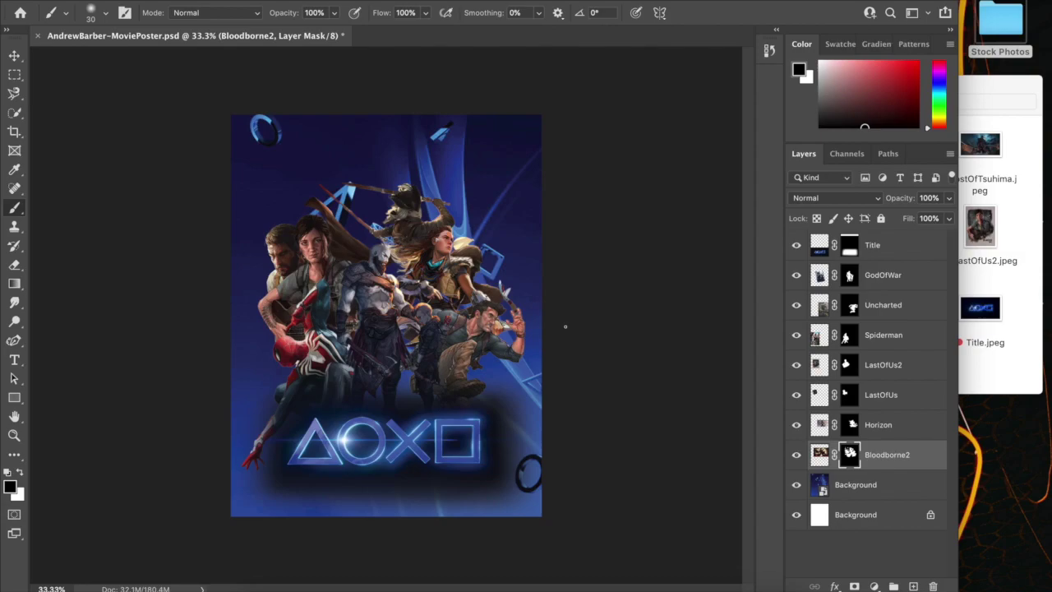
{"action": "key", "text": "super+shift+5"}
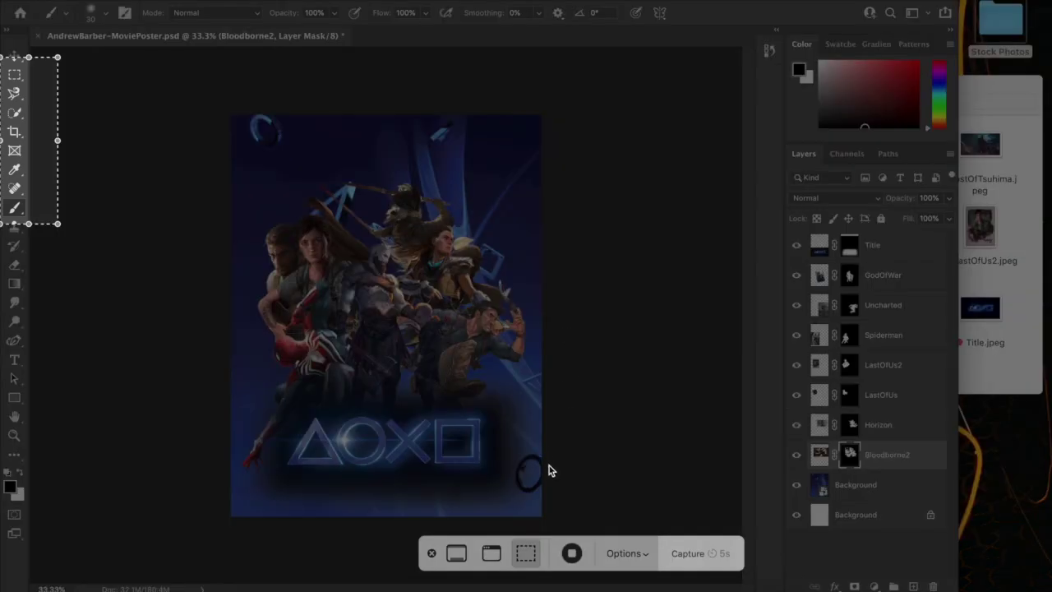